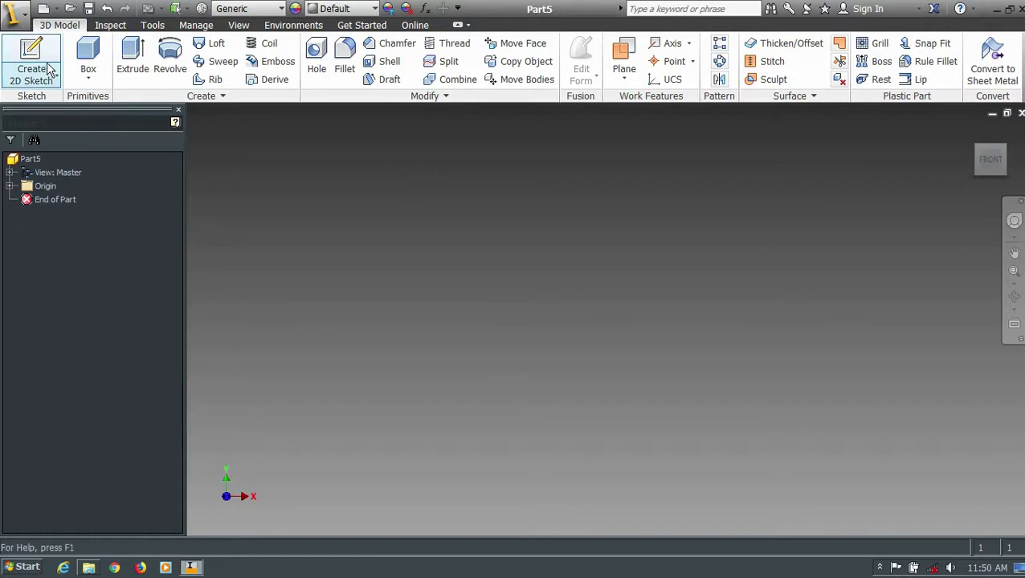
Start a 2D sketch and draw the 25/30 mm concentric circle pair at the origin
left_click(32, 64)
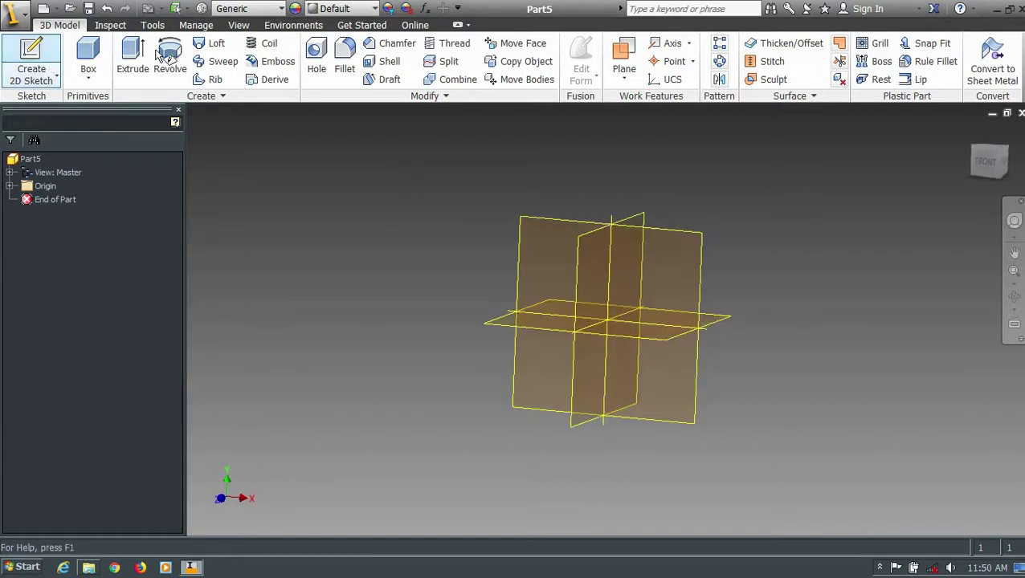
left_click(457, 321)
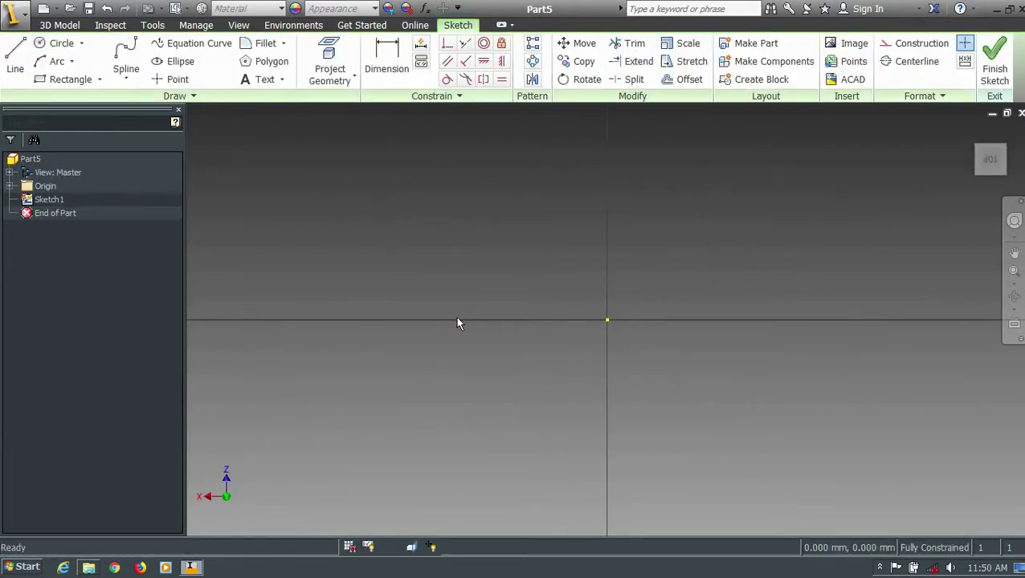
key("c")
left_click(605, 320)
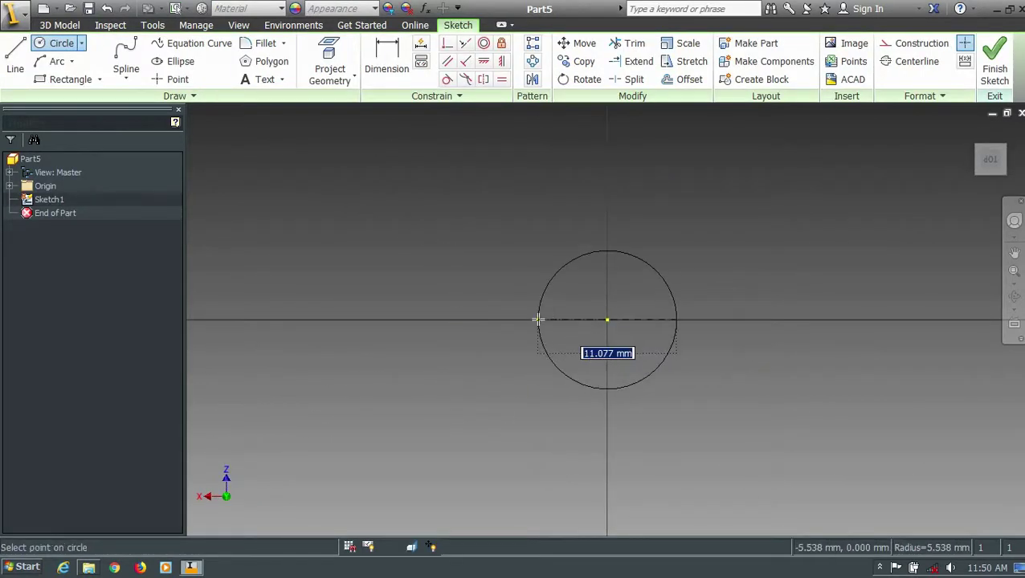
type("25")
key("Return")
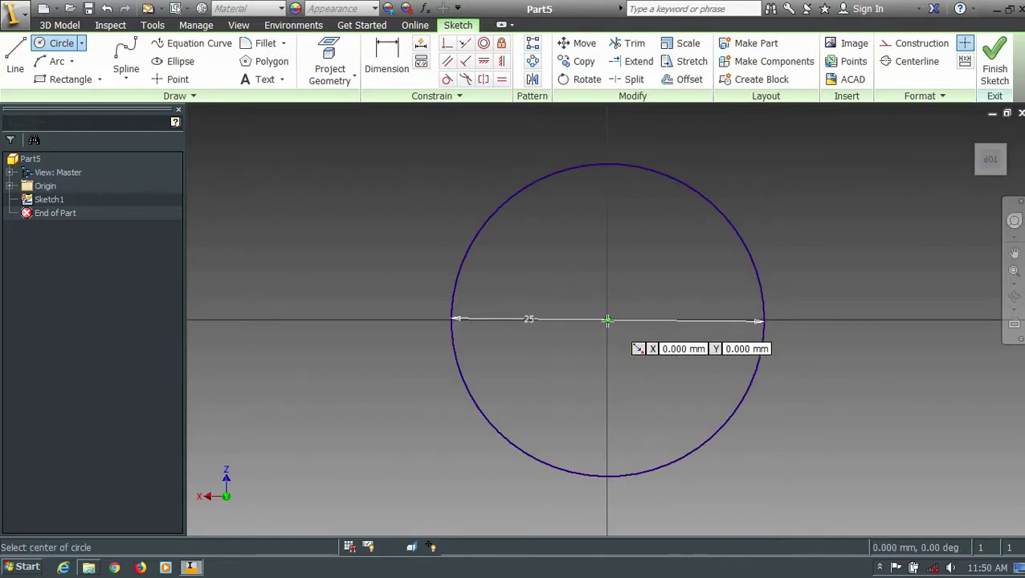
left_click(607, 320)
type("32")
key("Return")
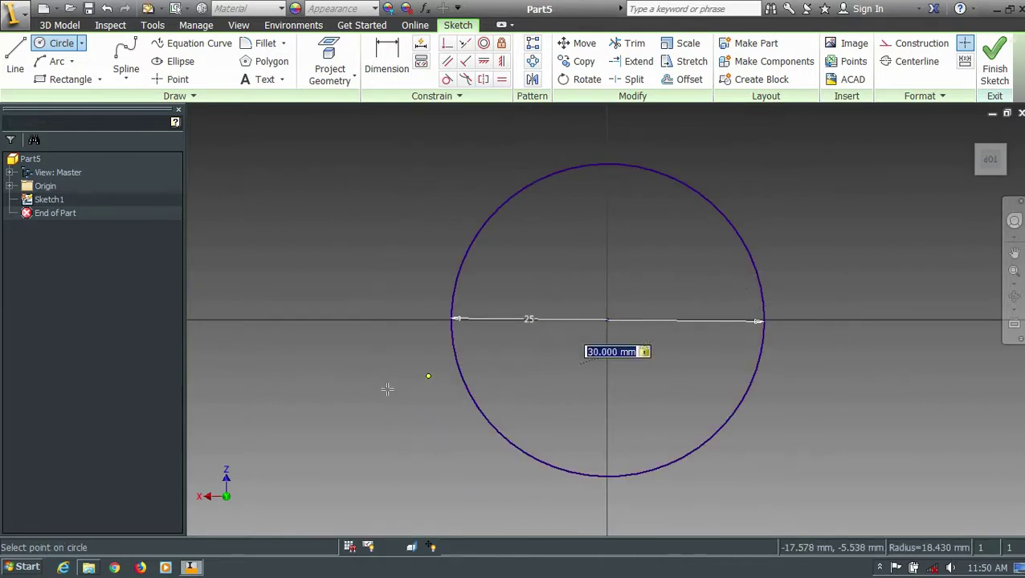
scroll(427, 372, "down", 2)
scroll(434, 377, "down", 3)
scroll(323, 344, "up", 3)
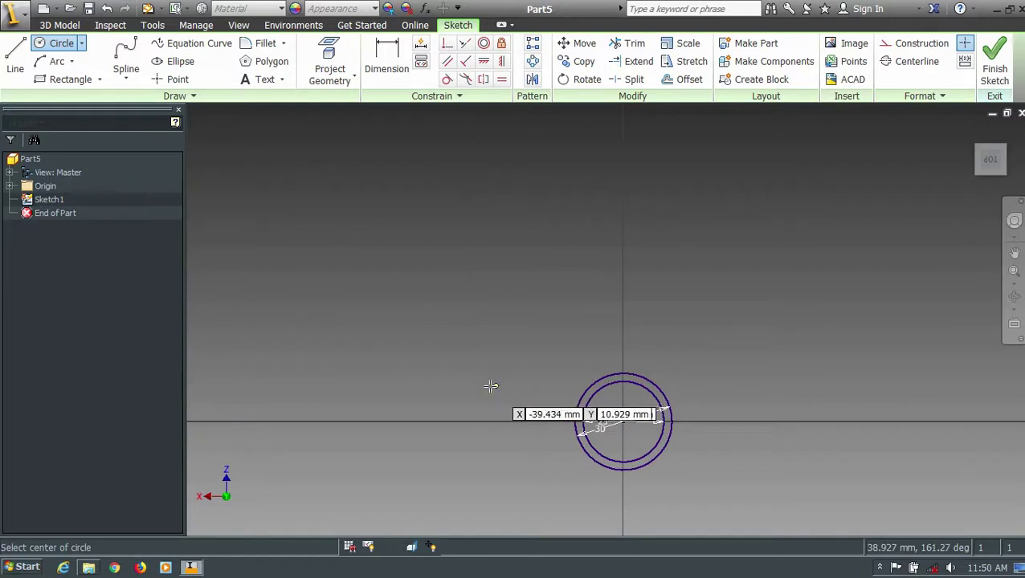
Draw the 20/25 and 15/20 mm concentric circle pairs further left
left_click(481, 387)
type("20")
key("Return")
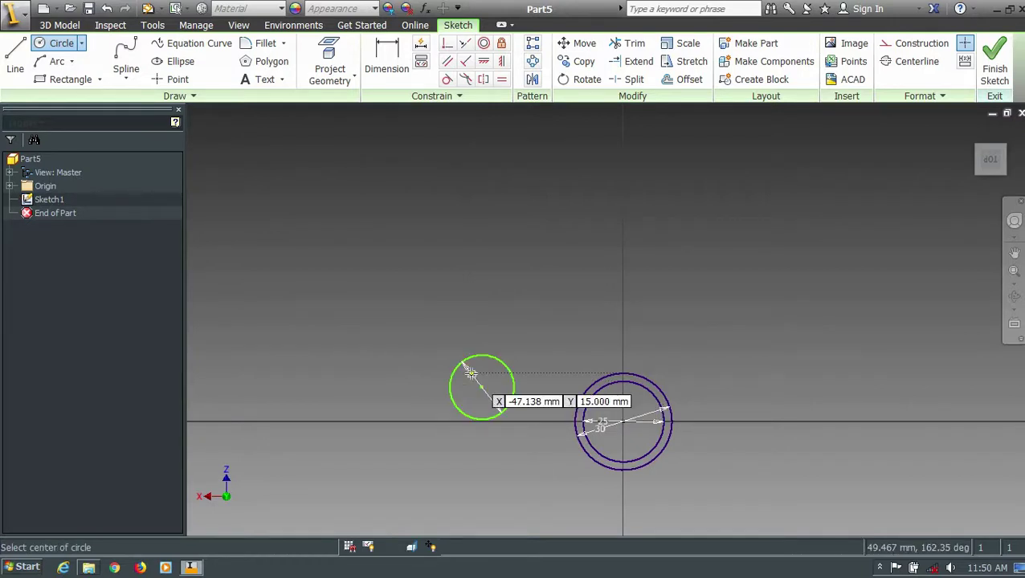
left_click(481, 387)
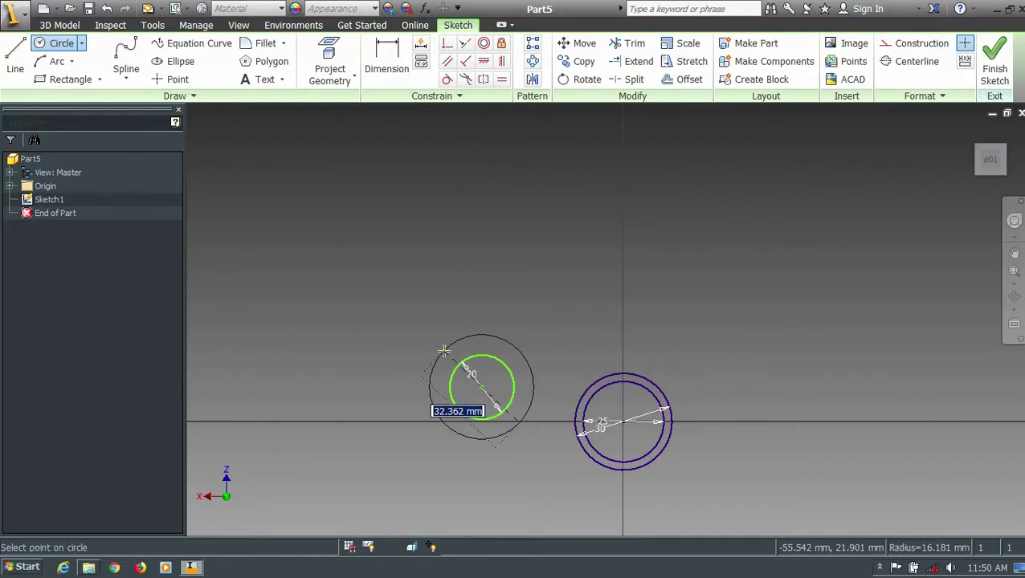
type("25")
key("Return")
left_click(389, 359)
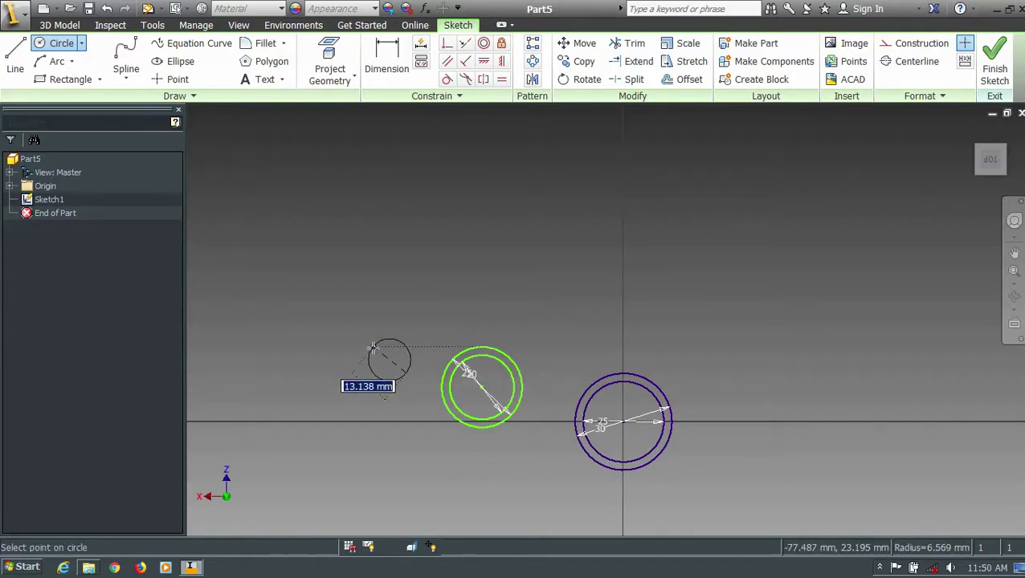
type("15")
key("Return")
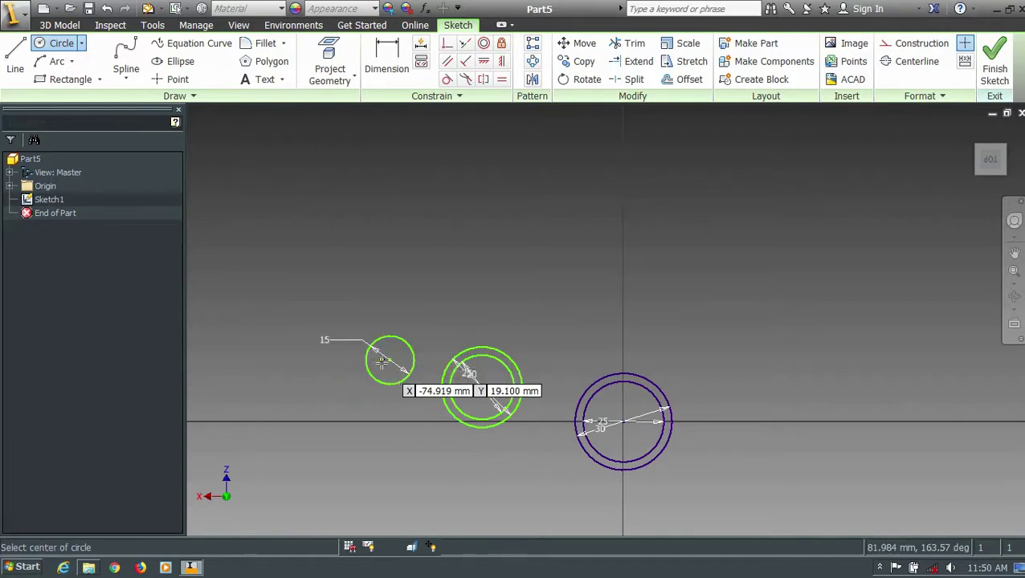
left_click(389, 359)
type("20")
key("Return")
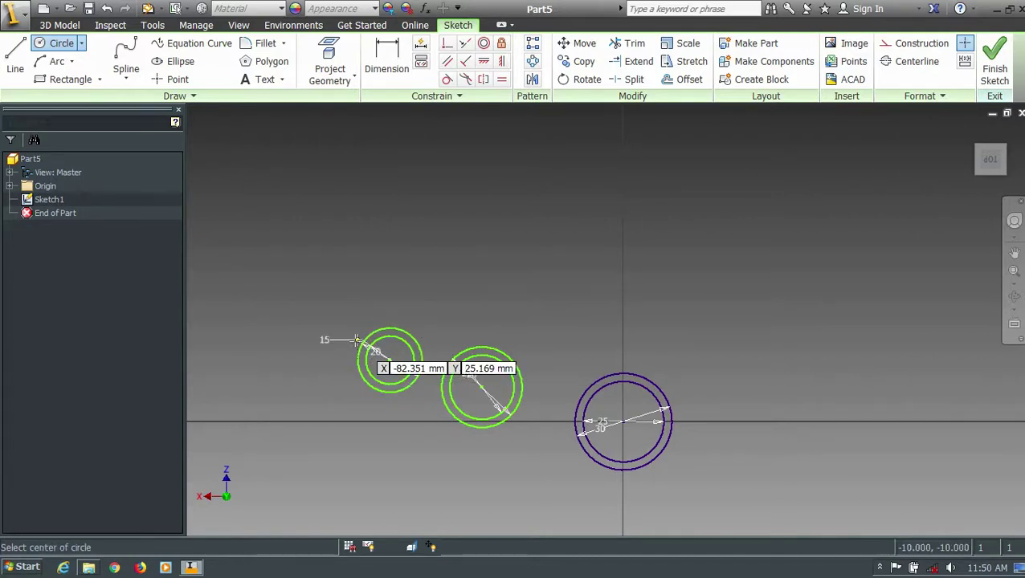
Draw the far-left circle and dimension its diameter to 10 mm
left_click(303, 383)
left_click(290, 363)
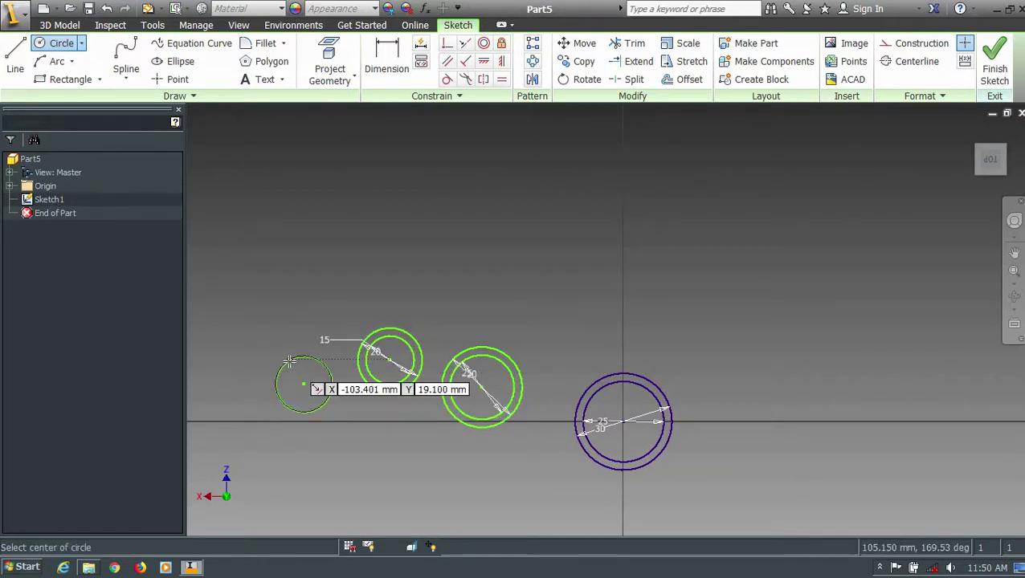
key("d")
left_click(278, 367)
left_click(269, 363)
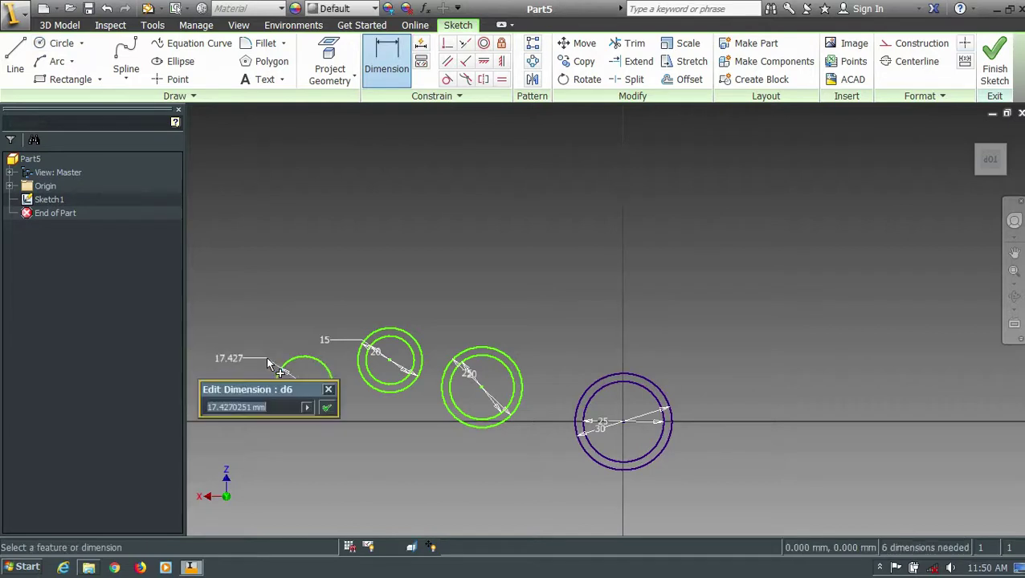
type("10")
key("Return")
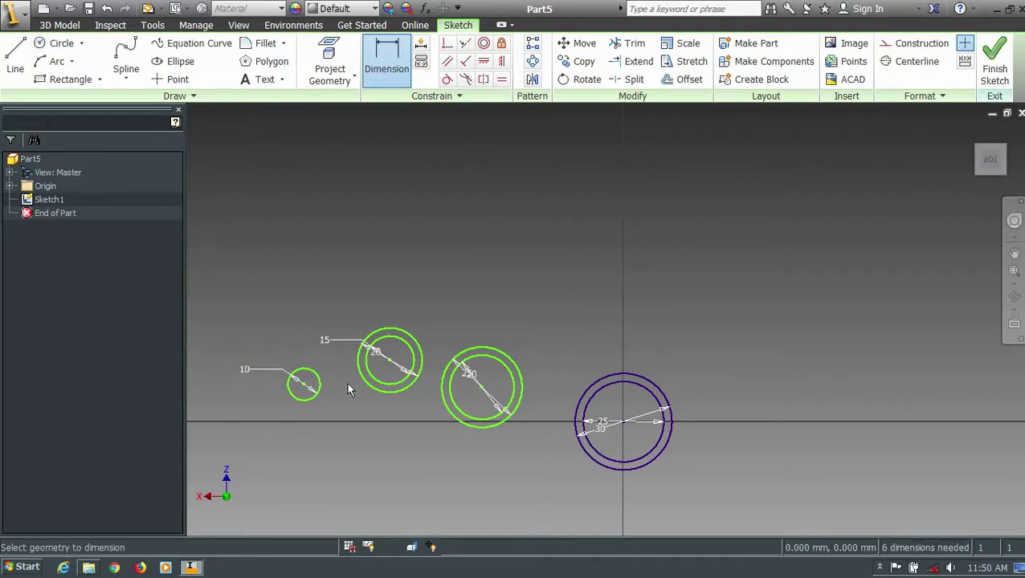
Add a 15 mm ring around the 10 mm circle and pick the middle rings for spacing
key("c")
left_click(303, 385)
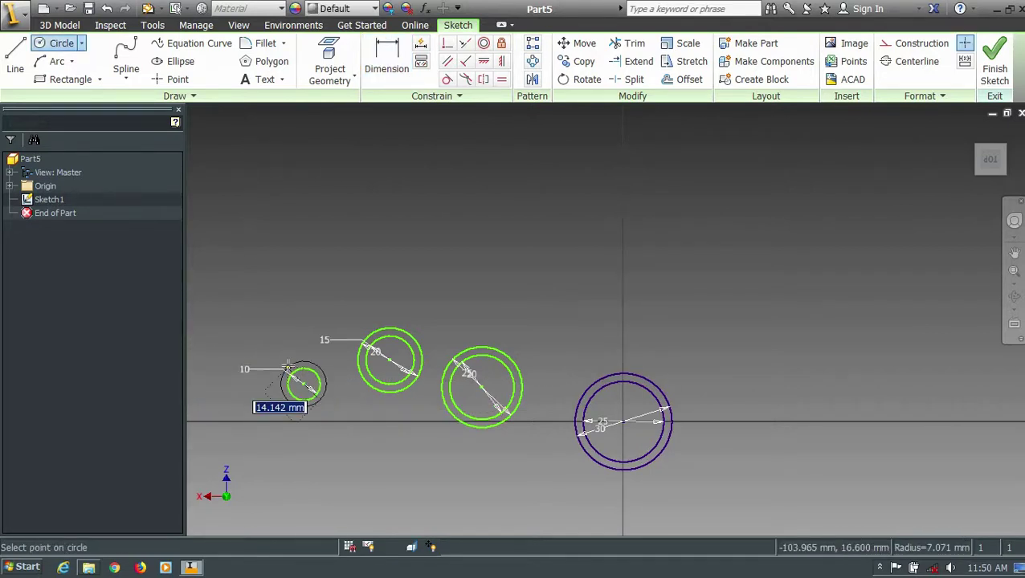
type("15")
key("Return")
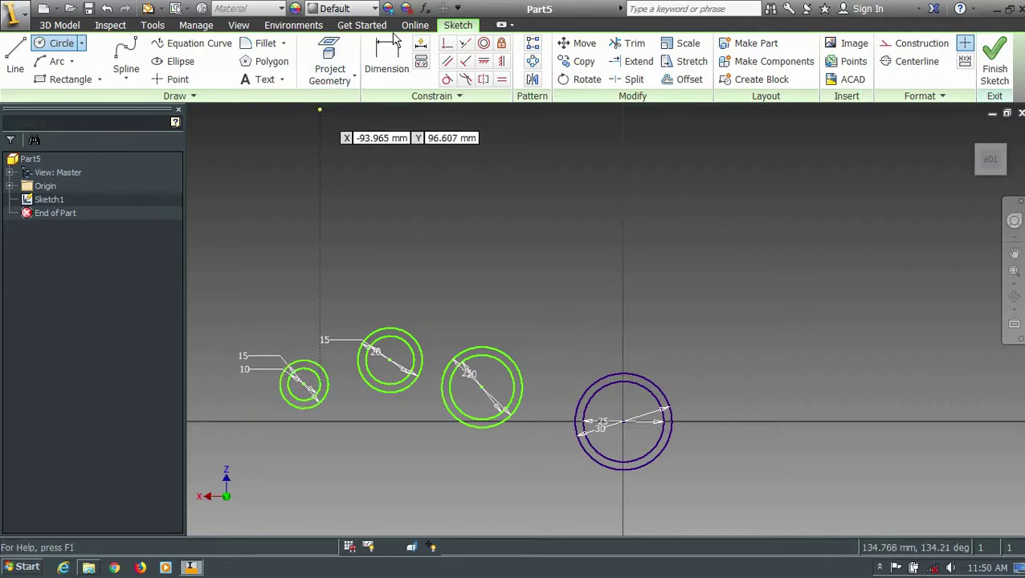
left_click(393, 62)
left_click(459, 415)
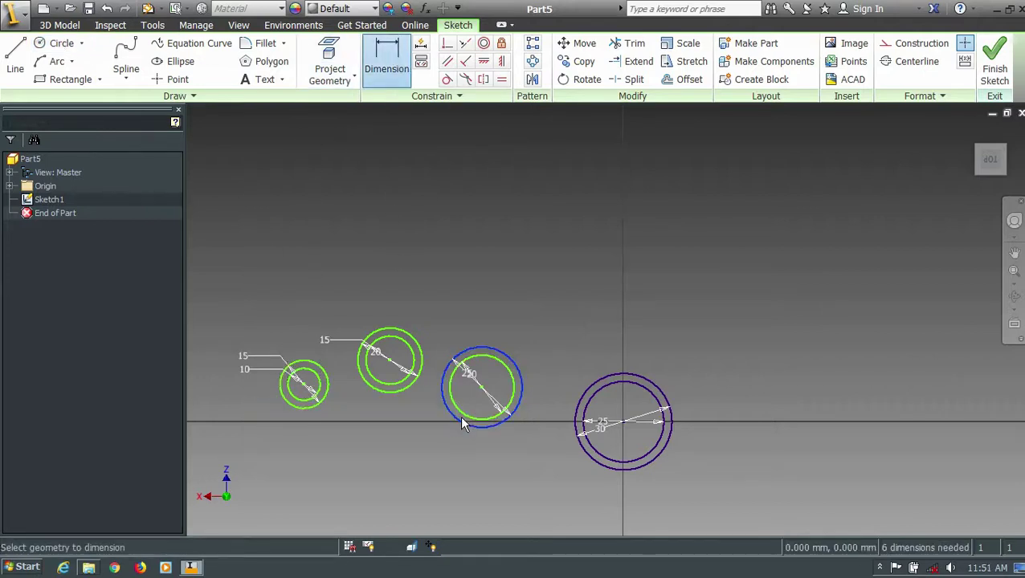
Set the horizontal spacing between the middle rings and the origin rings to 50 mm
left_click(583, 450)
left_click(565, 517)
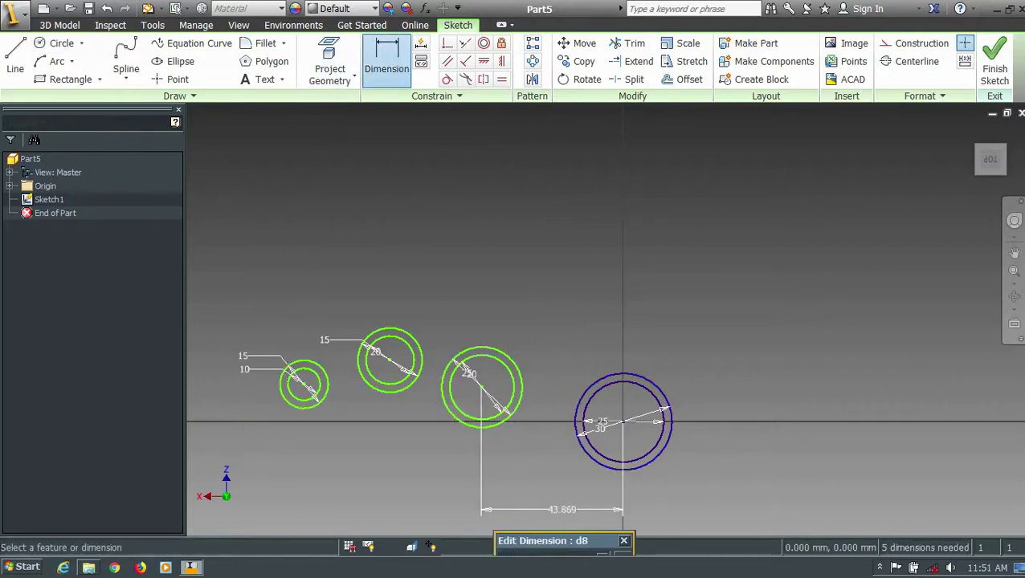
scroll(539, 484, "down", 2)
scroll(544, 498, "up", 4)
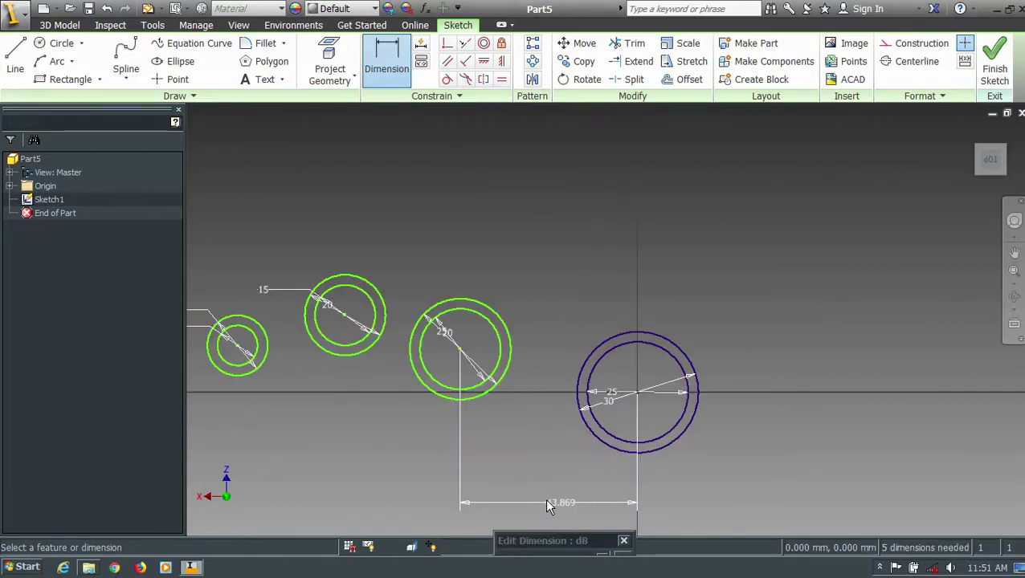
key("Return")
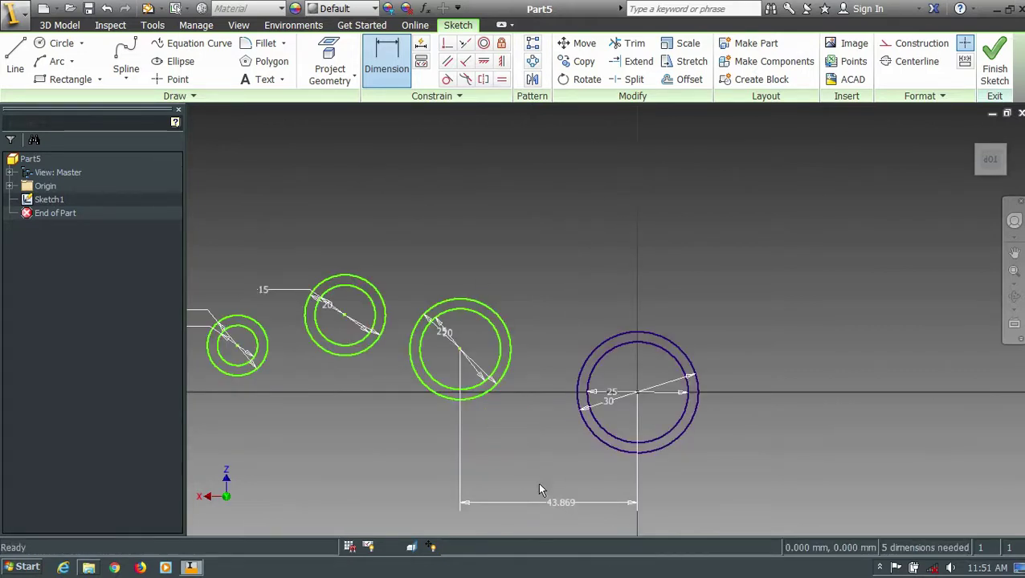
double_click(560, 503)
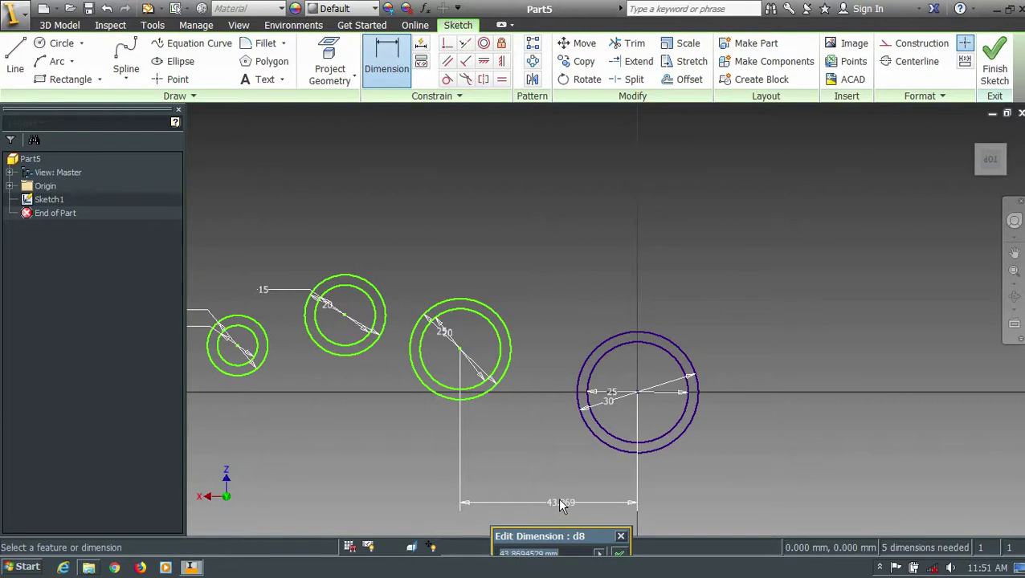
type("50")
key("Return")
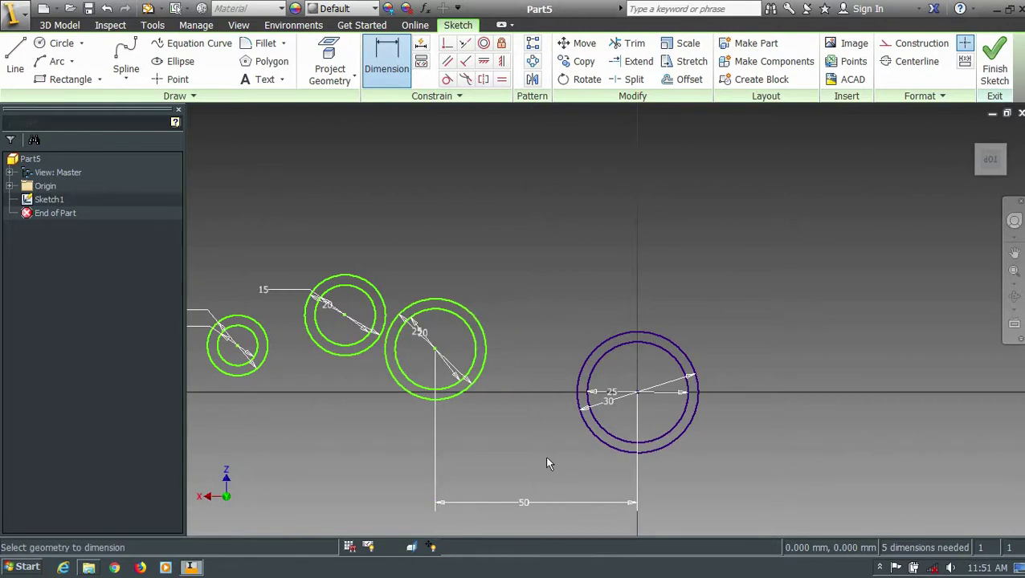
Add a 15 mm vertical offset between the middle ring and the origin ring
scroll(546, 463, "up", 1)
left_click(478, 337)
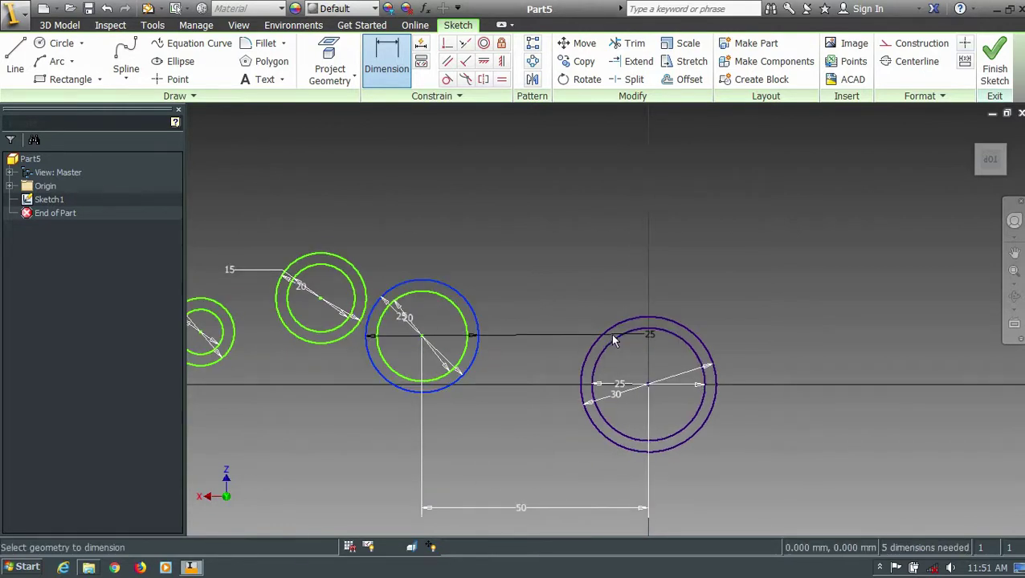
left_click(608, 332)
scroll(613, 337, "down", 2)
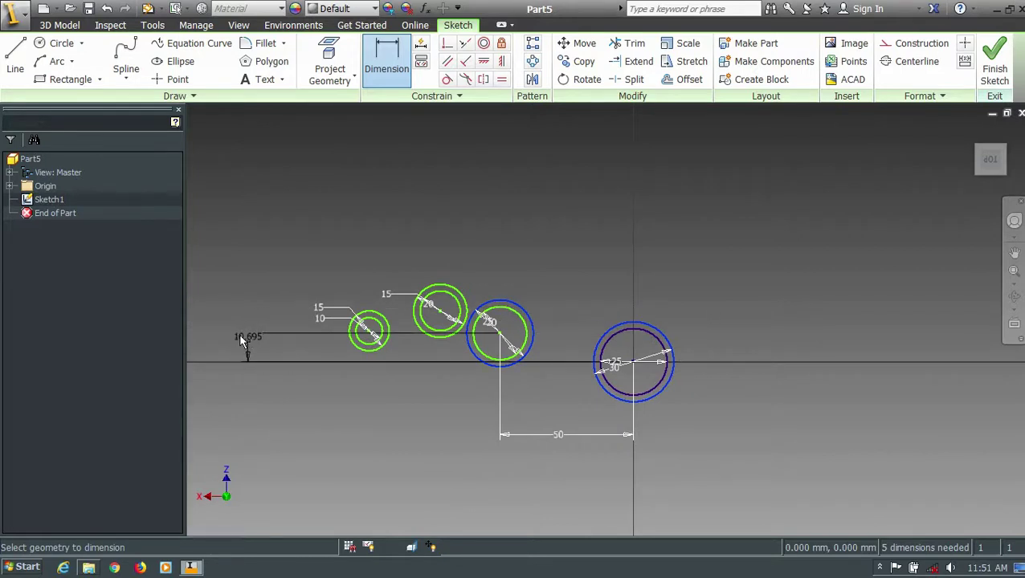
scroll(225, 344, "down", 1)
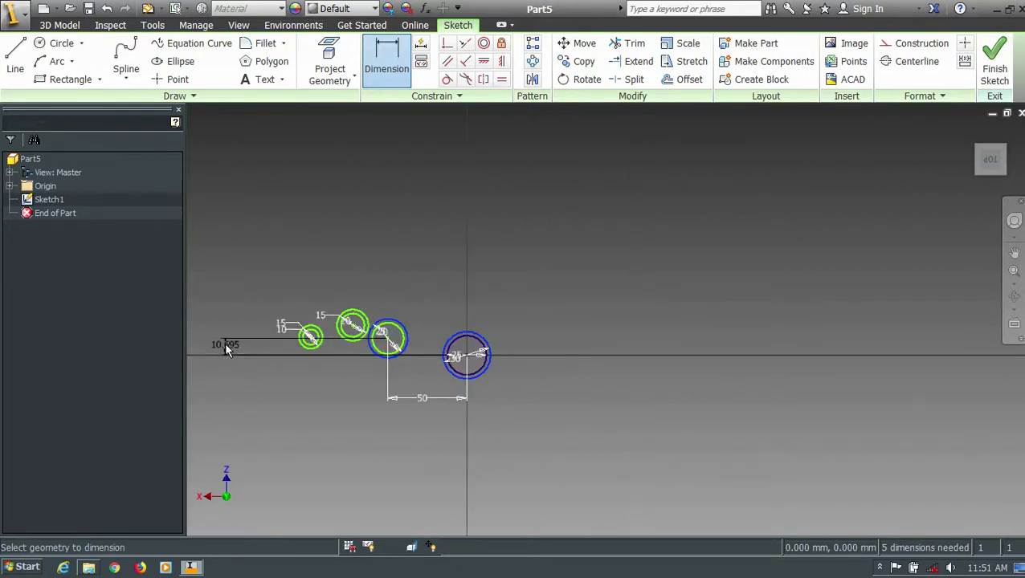
scroll(224, 342, "down", 1)
left_click(242, 345)
type("15")
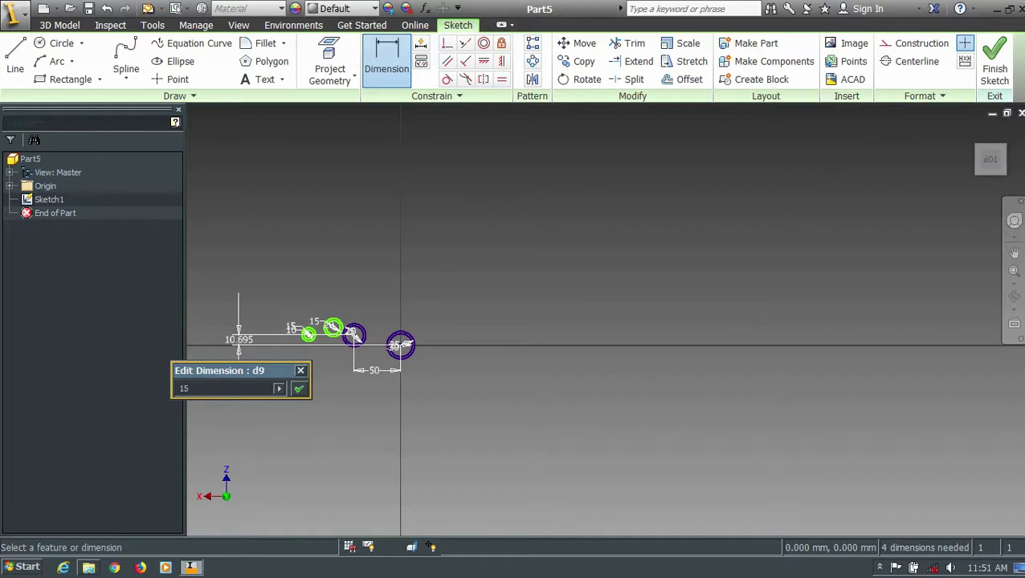
key("Return")
scroll(321, 340, "up", 1)
scroll(321, 340, "up", 2)
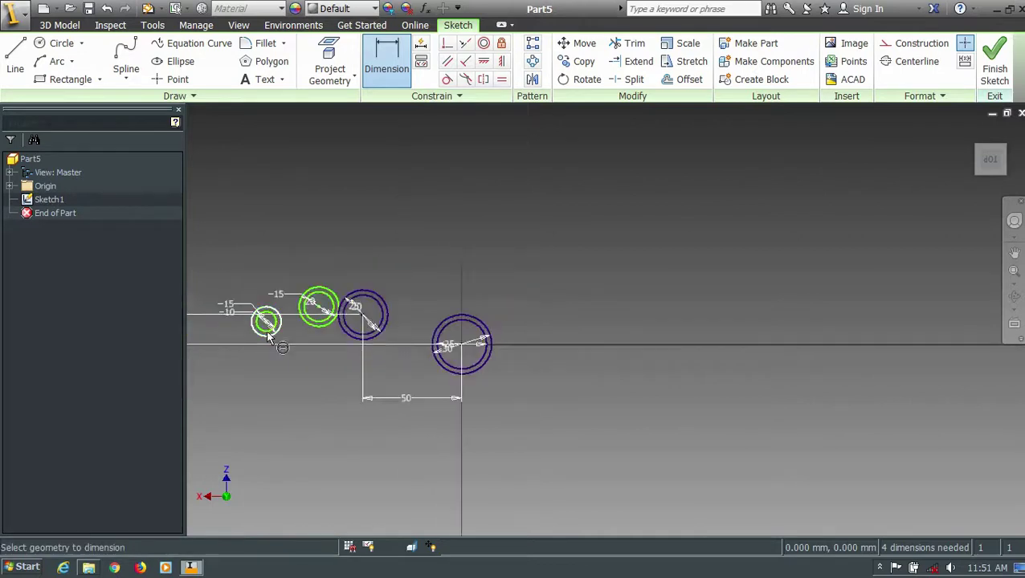
scroll(305, 340, "up", 2)
scroll(269, 337, "down", 2)
Set the distance from the second-left rings to the origin rings to 70 mm
left_click(325, 324)
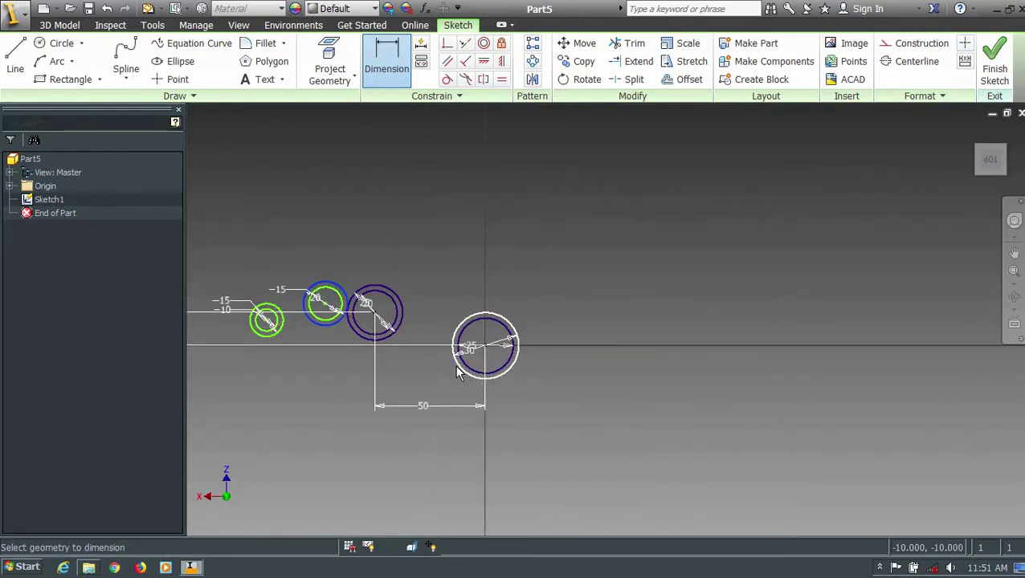
left_click(474, 375)
left_click(387, 450)
type("70")
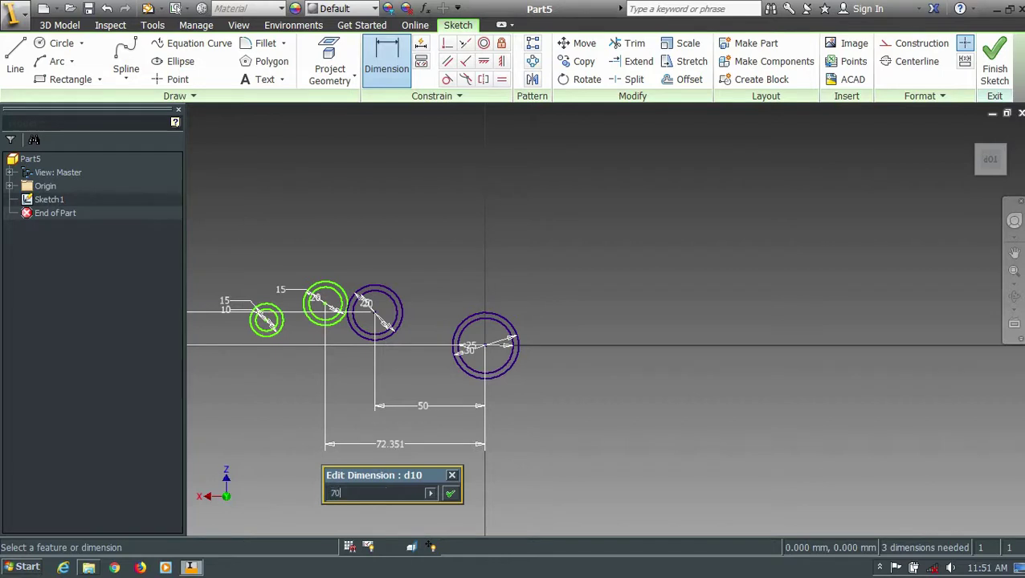
key("Return")
left_click(344, 323)
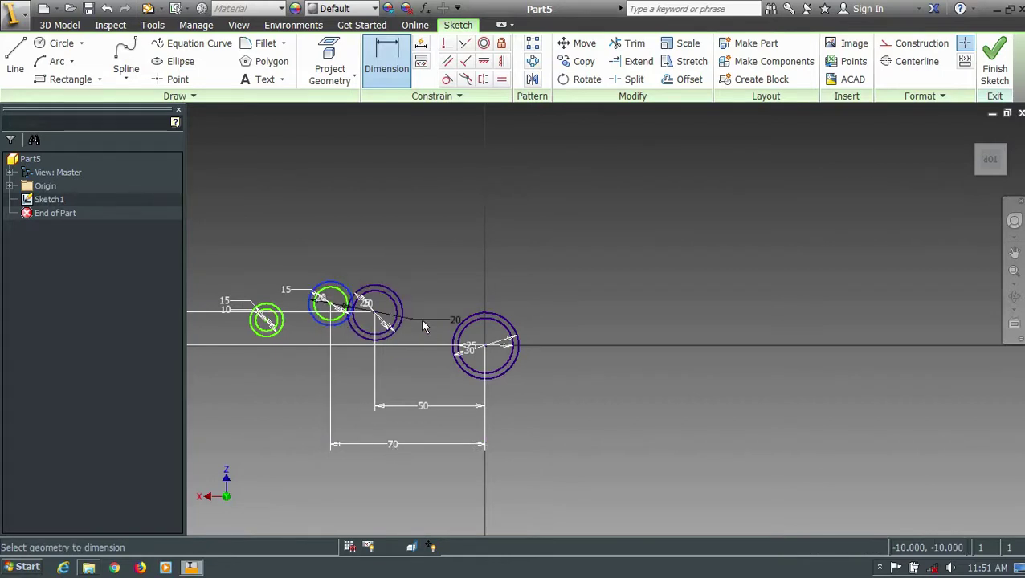
scroll(480, 302, "down", 5)
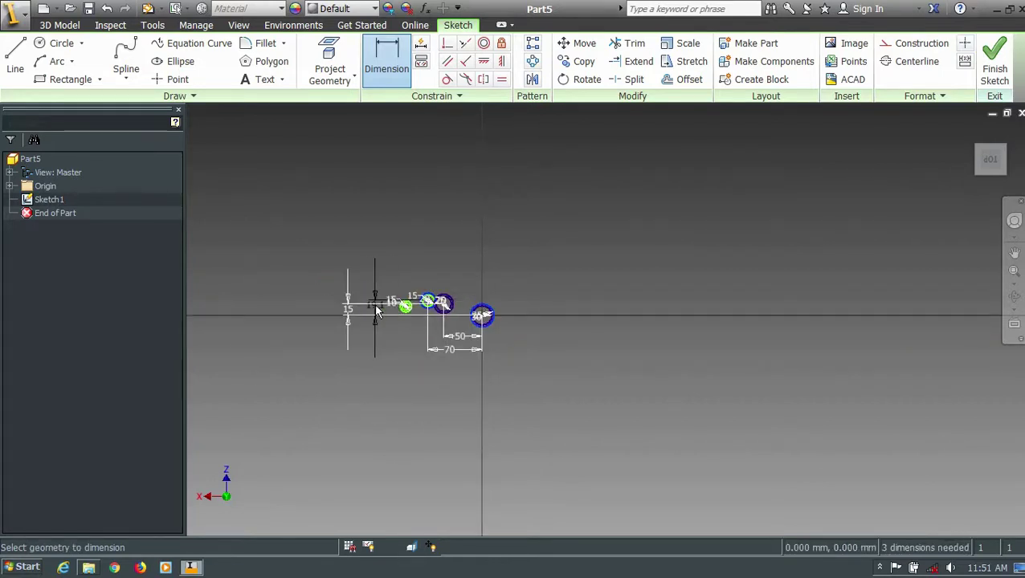
Set the left vertical dimension d11 to 17.324 and place the small circle 8 mm above the axis
left_click(340, 311)
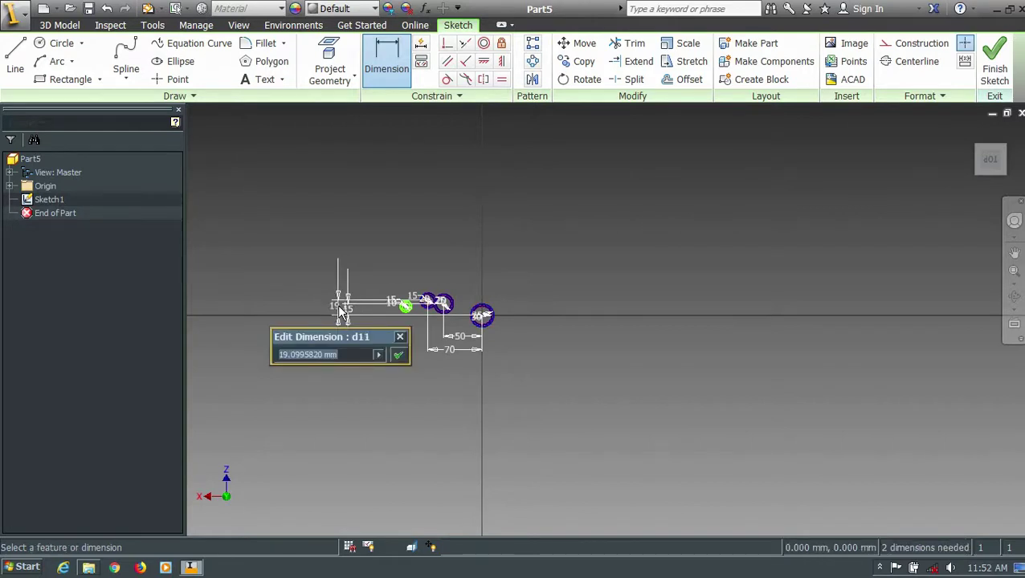
type("17.324")
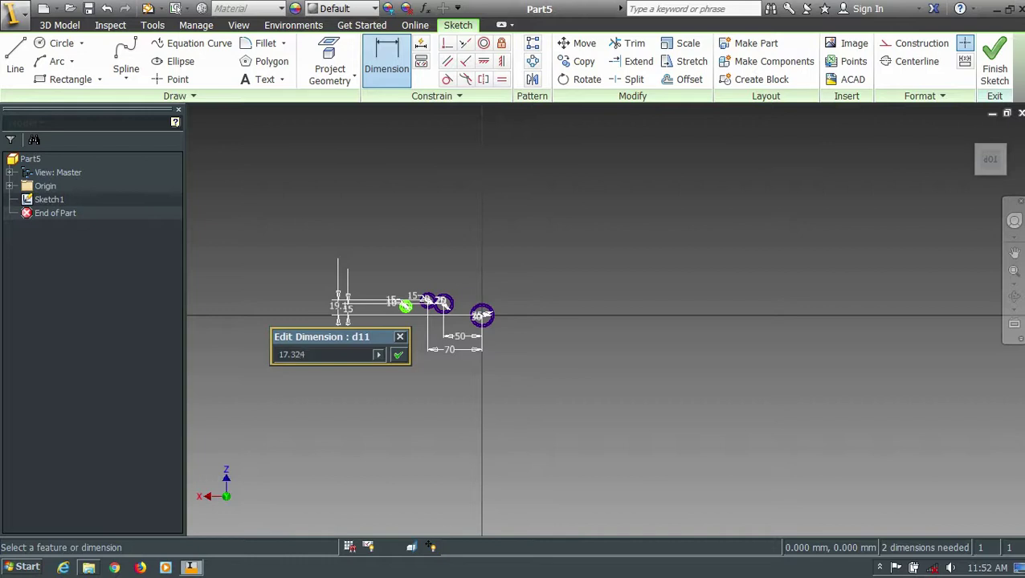
key("Return")
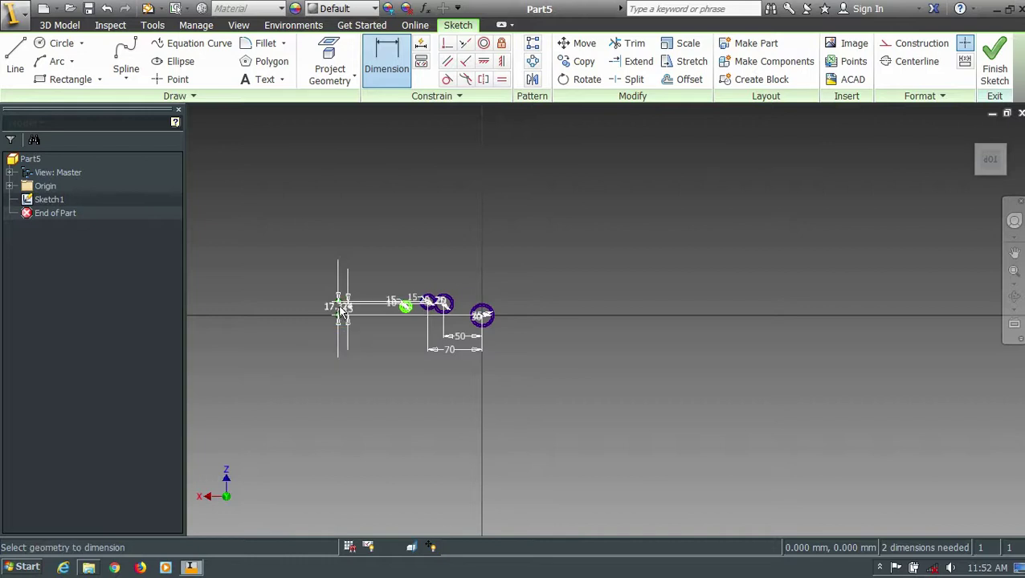
scroll(341, 312, "up", 2)
scroll(416, 313, "up", 2)
left_click(490, 313)
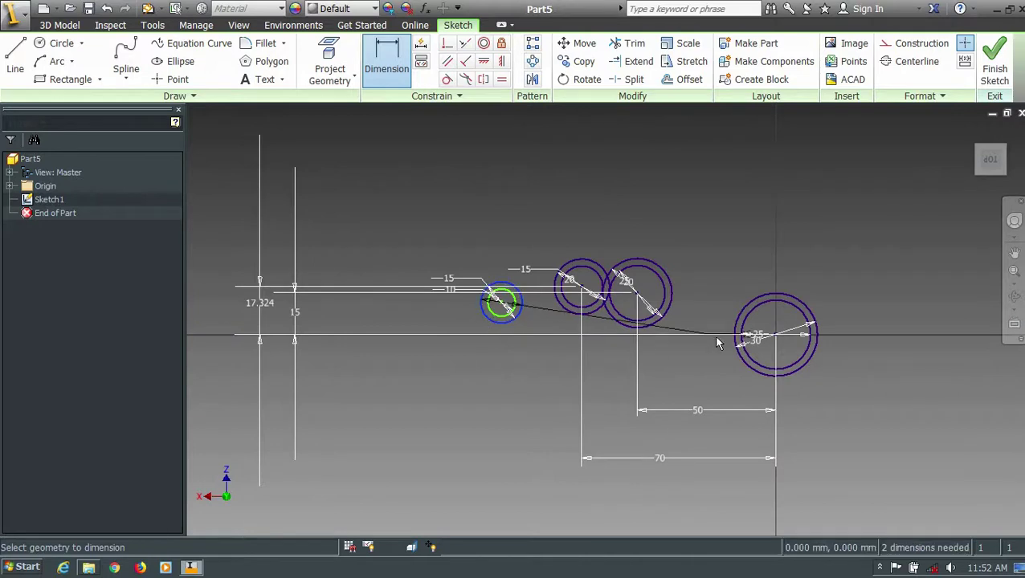
left_click(732, 344)
left_click(217, 322)
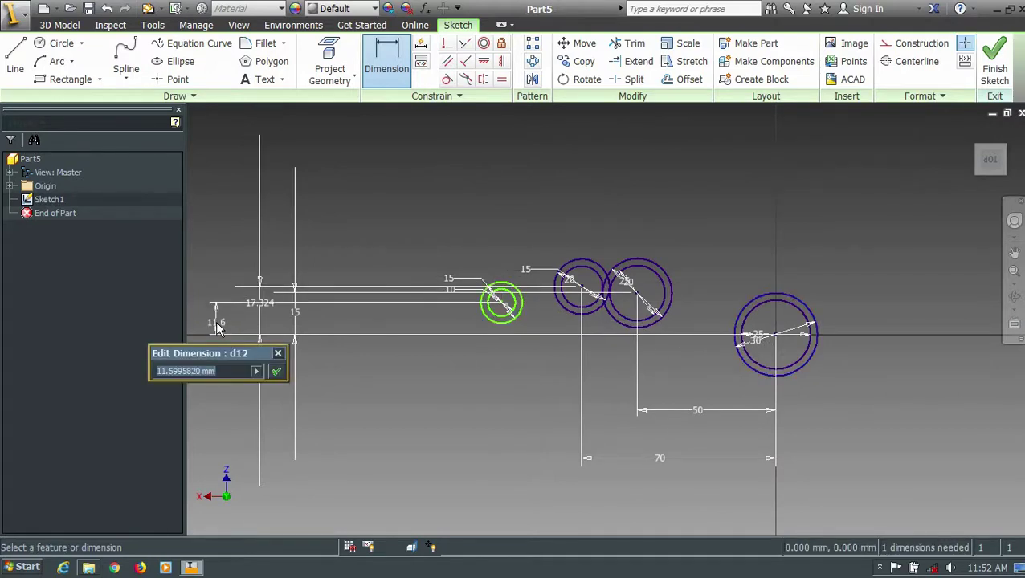
type("8")
key("Return")
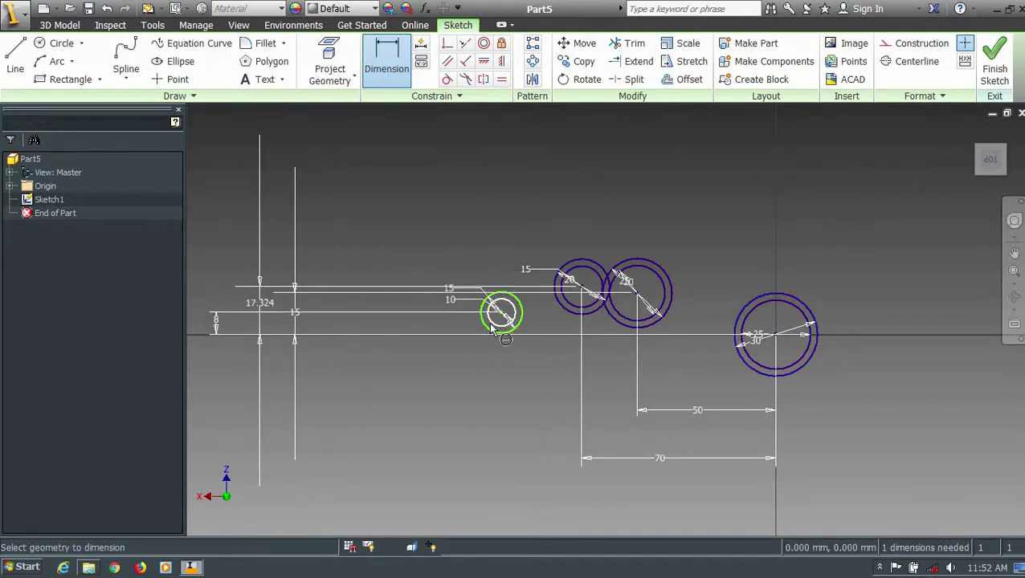
Dimension the small circle 82 mm horizontally from the right ring
left_click(492, 310)
left_click(739, 362)
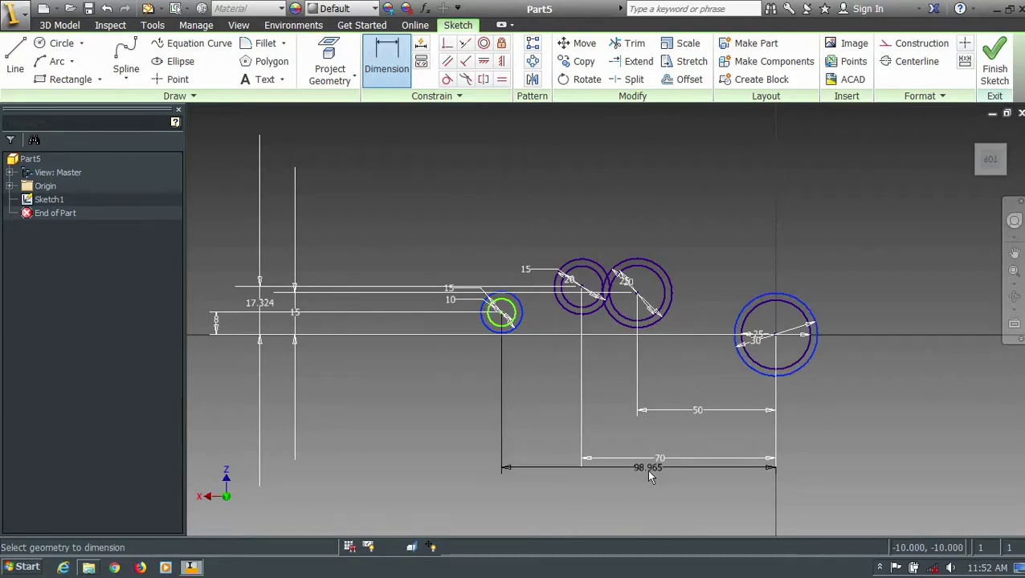
left_click(641, 482)
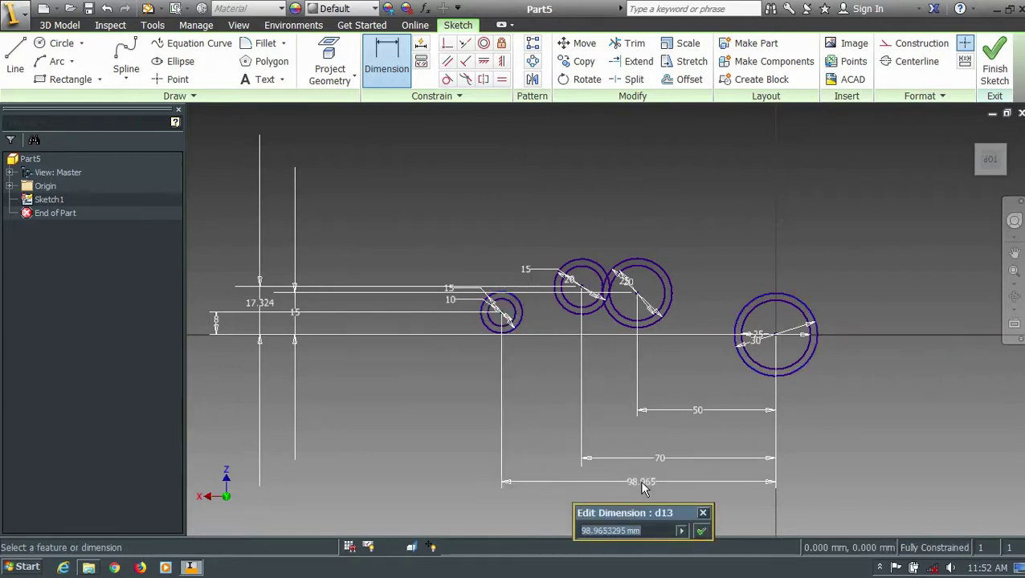
type("82")
key("Return")
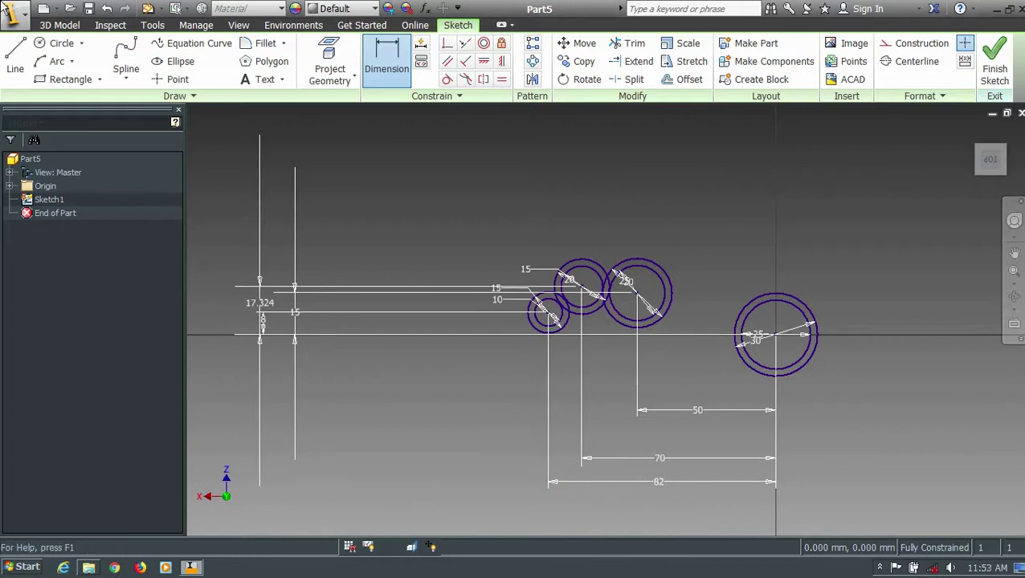
left_click(56, 61)
scroll(567, 331, "up", 3)
Draw a three-point radius-25 arc below the small circle
scroll(568, 332, "up", 3)
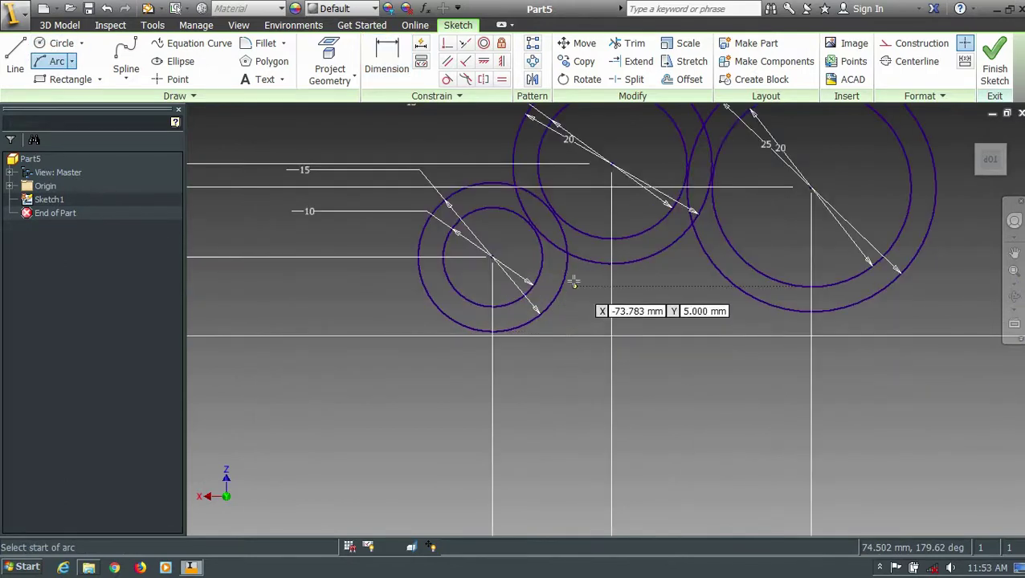
left_click(568, 257)
scroll(488, 379, "down", 2)
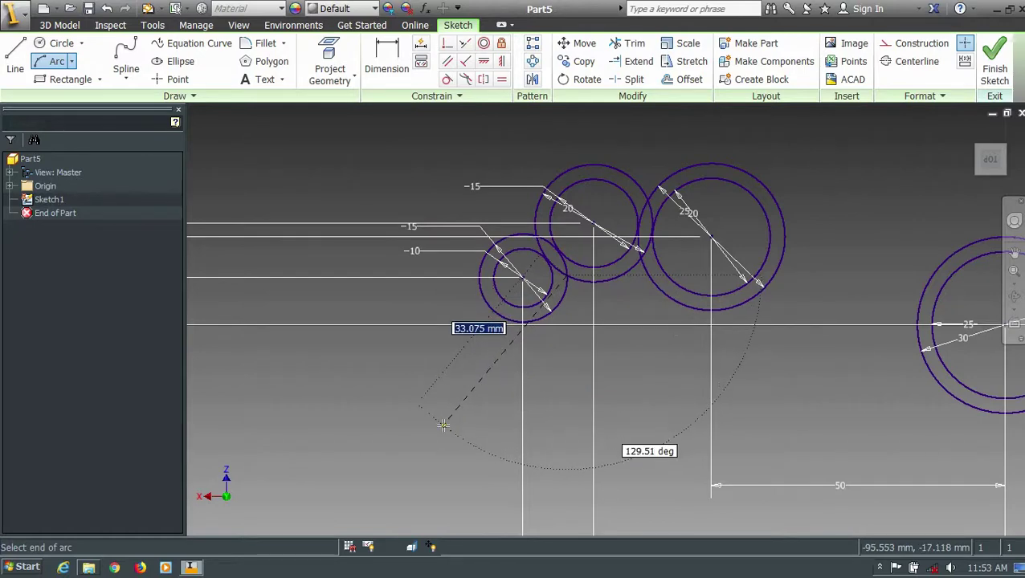
left_click(503, 392)
left_click(504, 395)
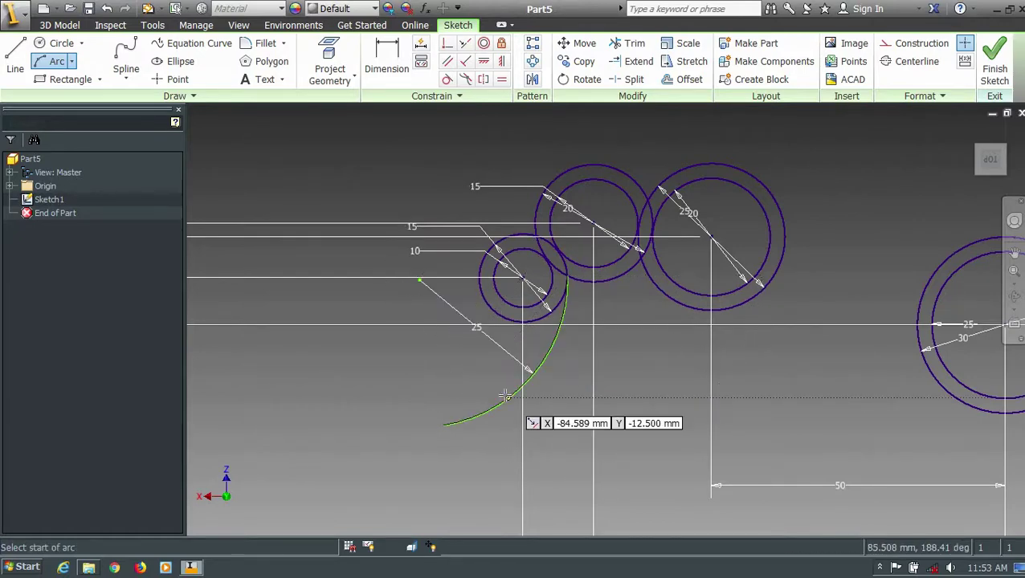
Dimension the arc end 14.317 vertically from the right ring's centre
left_click(386, 61)
scroll(327, 196, "down", 2)
scroll(323, 213, "up", 1)
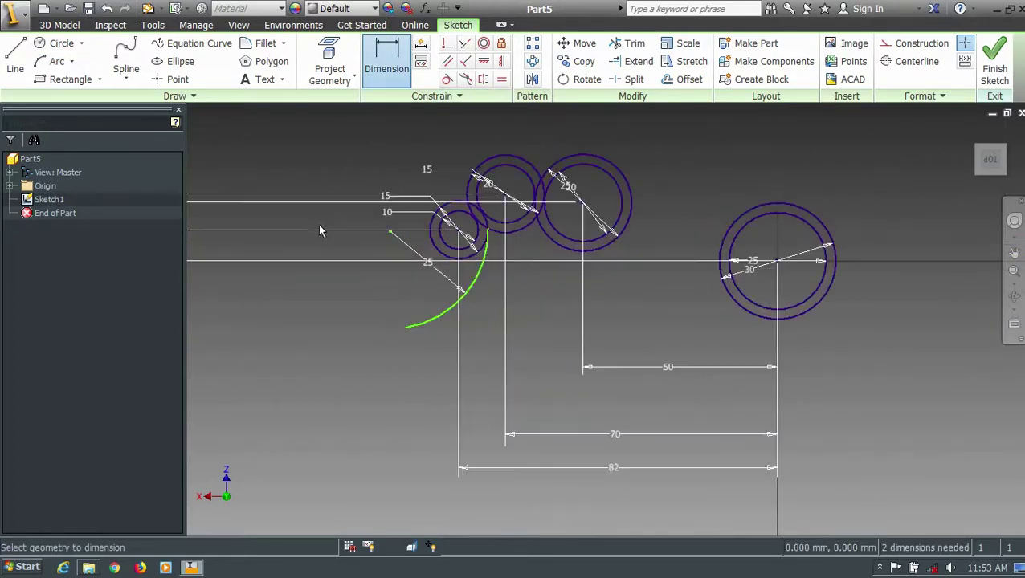
left_click(406, 328)
left_click(733, 269)
left_click(899, 302)
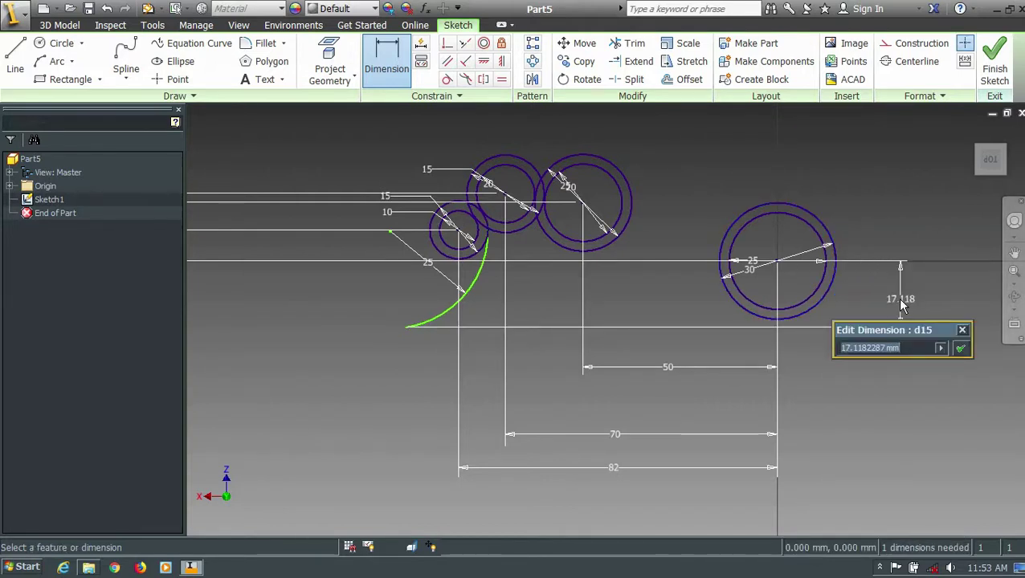
type("14.317")
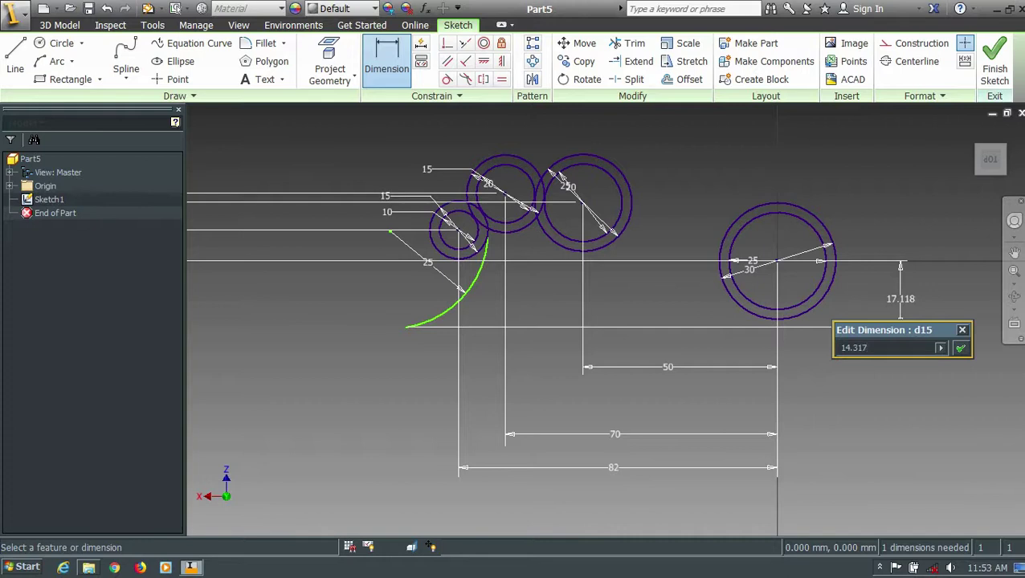
key("Return")
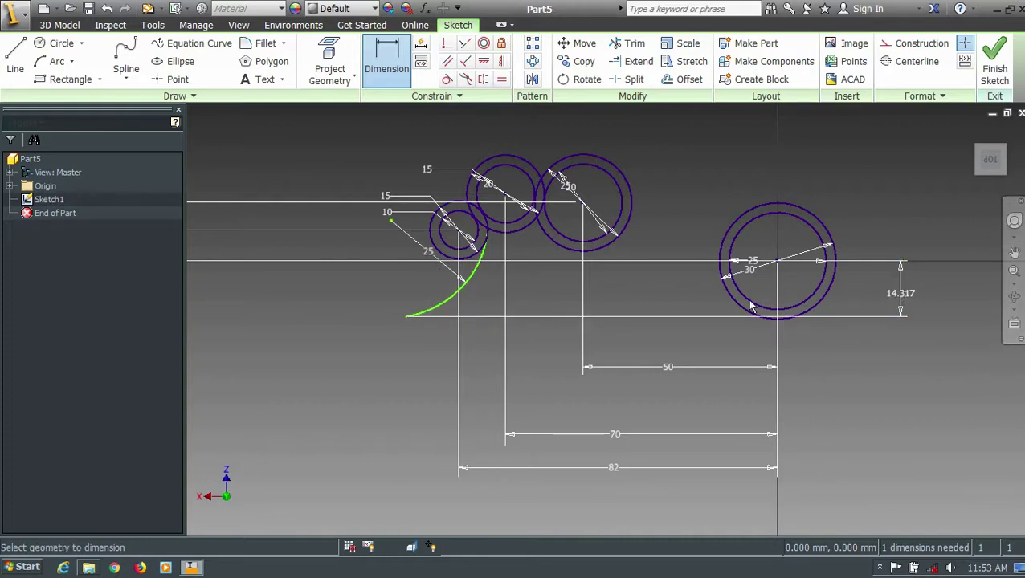
Dimension the arc end 85.597 horizontally from the right ring's centre
left_click(409, 320)
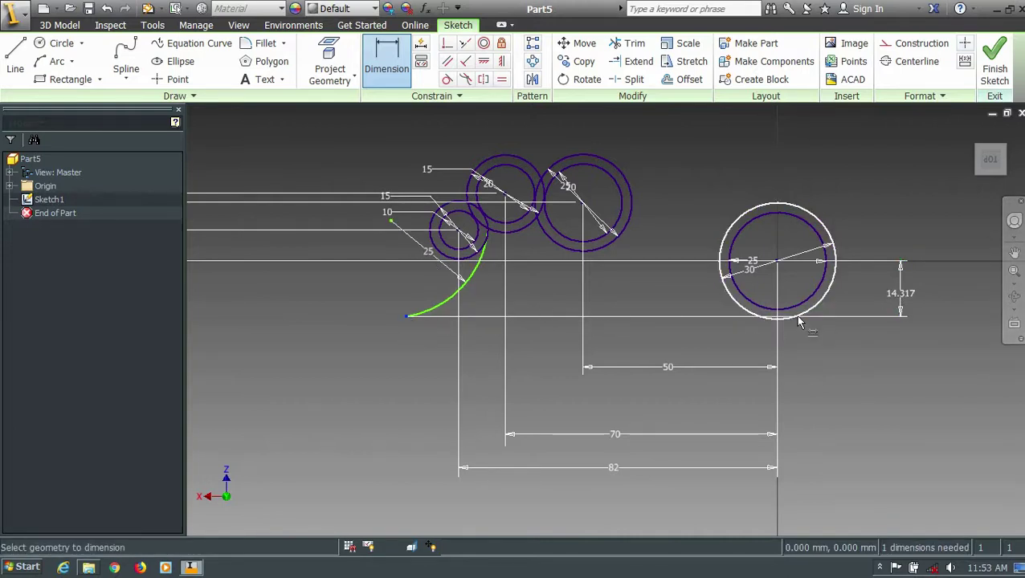
left_click(799, 322)
left_click(623, 415)
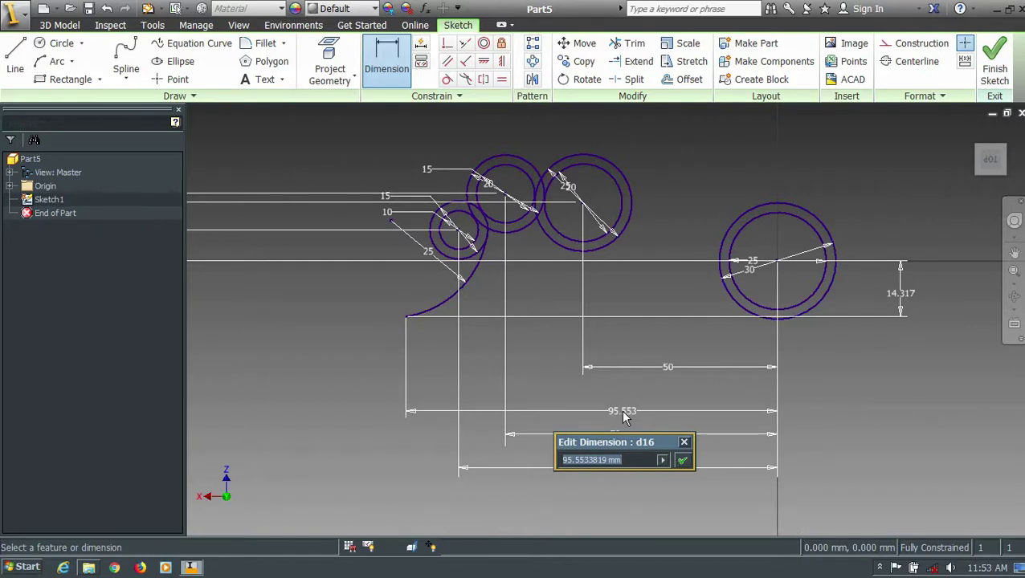
type("85.597")
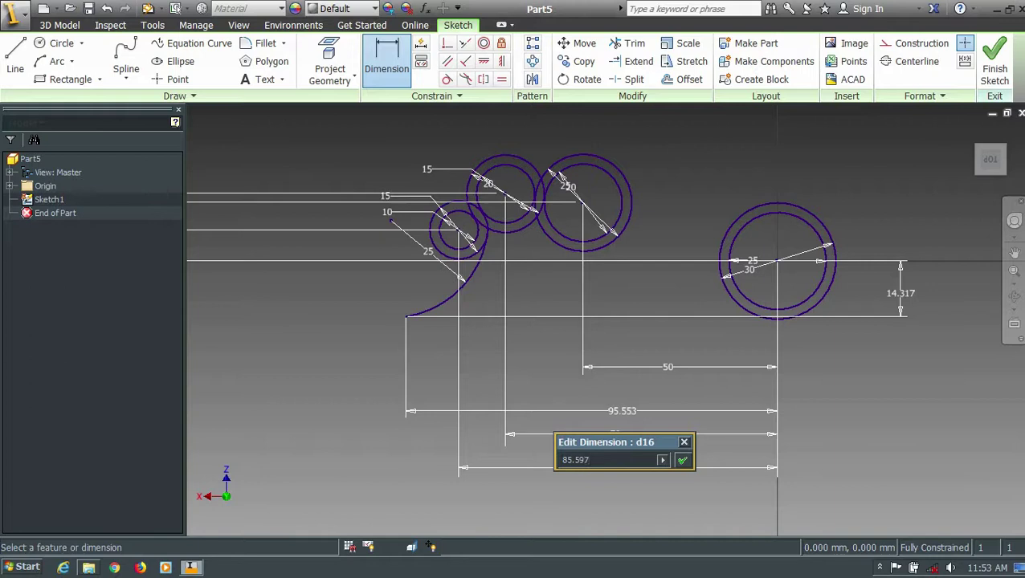
key("Return")
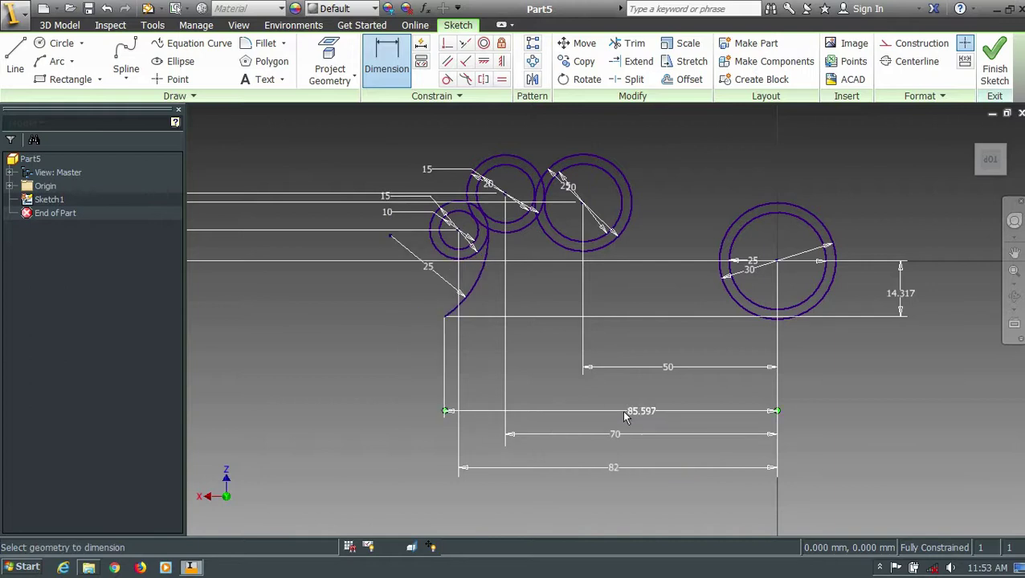
Draw a radius-50 arc from the right ring's bottom to the middle ring
left_click(53, 61)
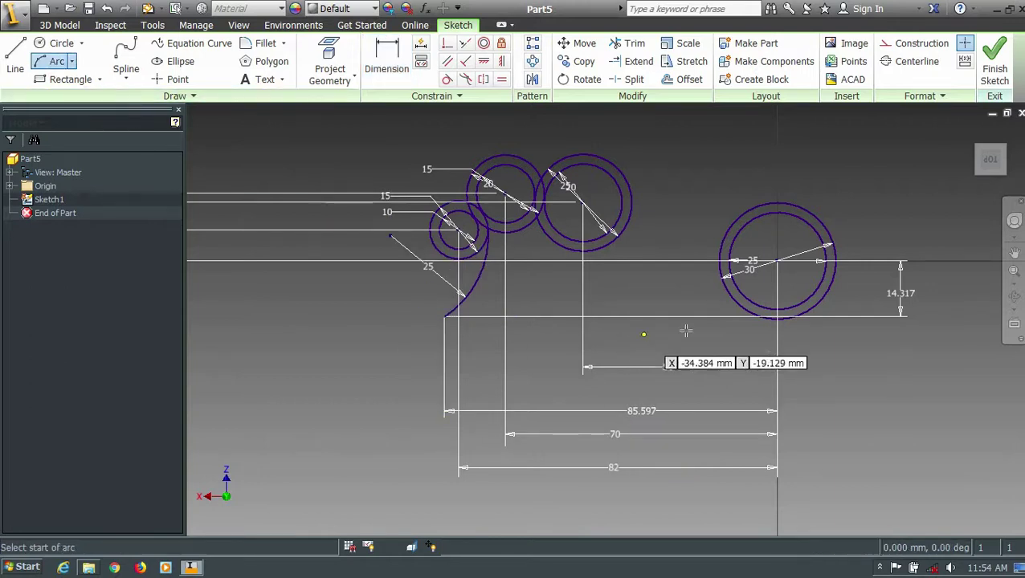
scroll(775, 318, "up", 3)
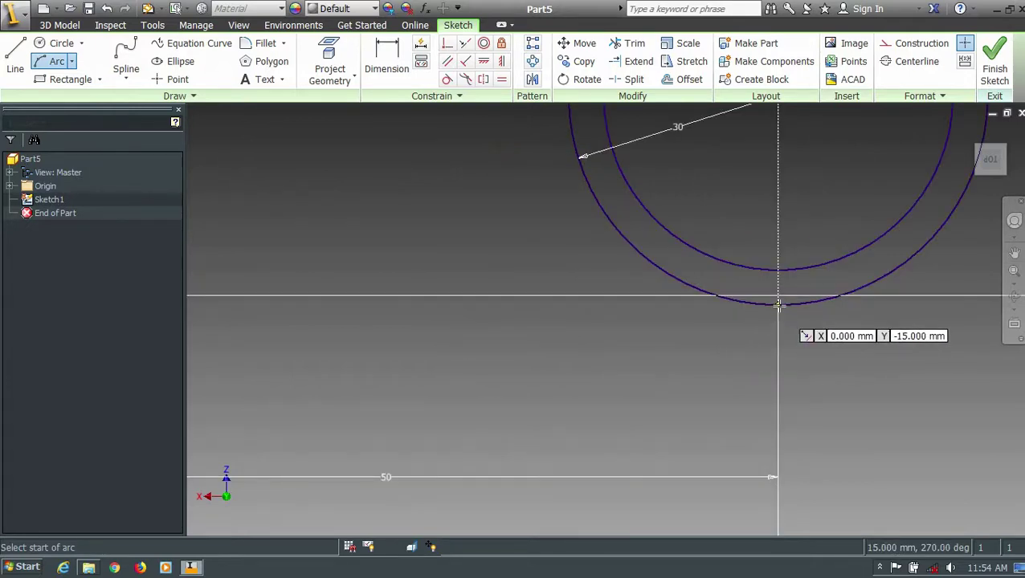
left_click(776, 320)
scroll(777, 319, "down", 4)
scroll(687, 301, "up", 3)
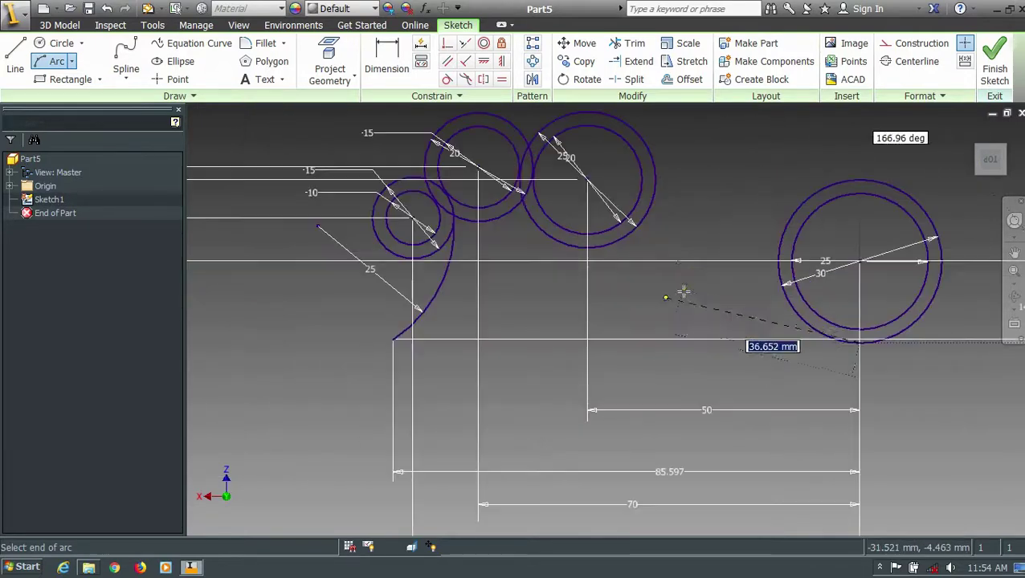
left_click(628, 236)
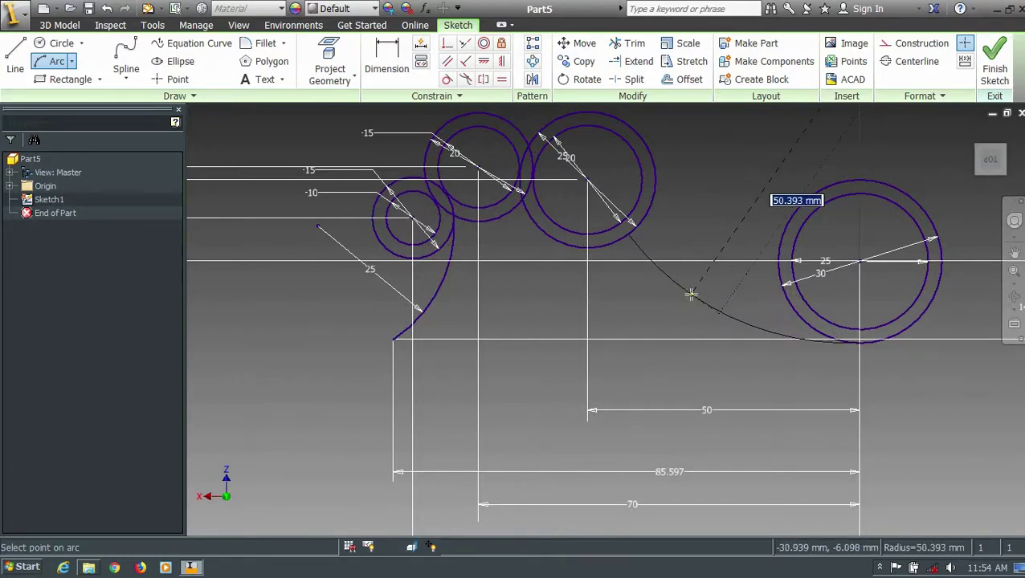
type("50")
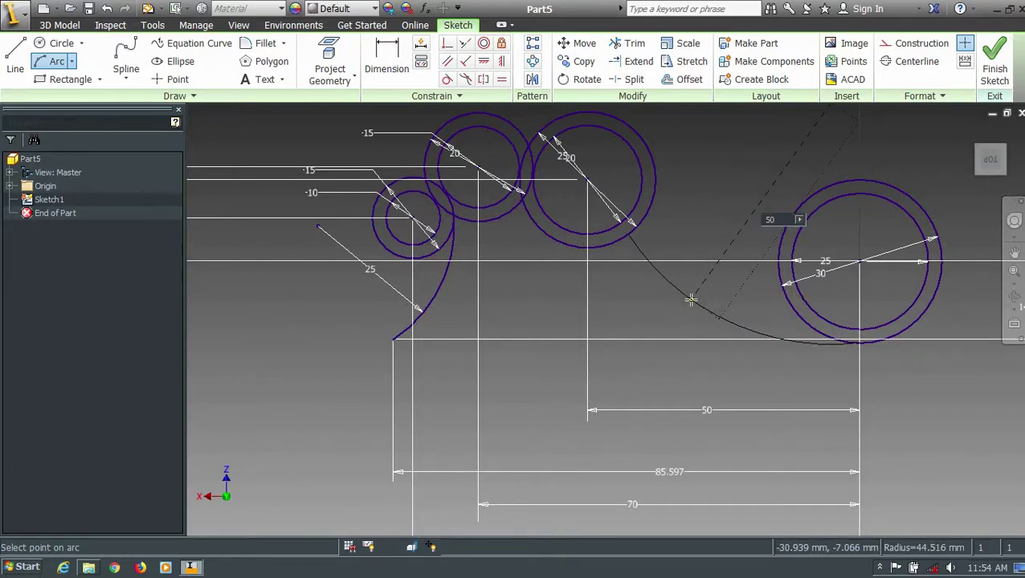
key("Return")
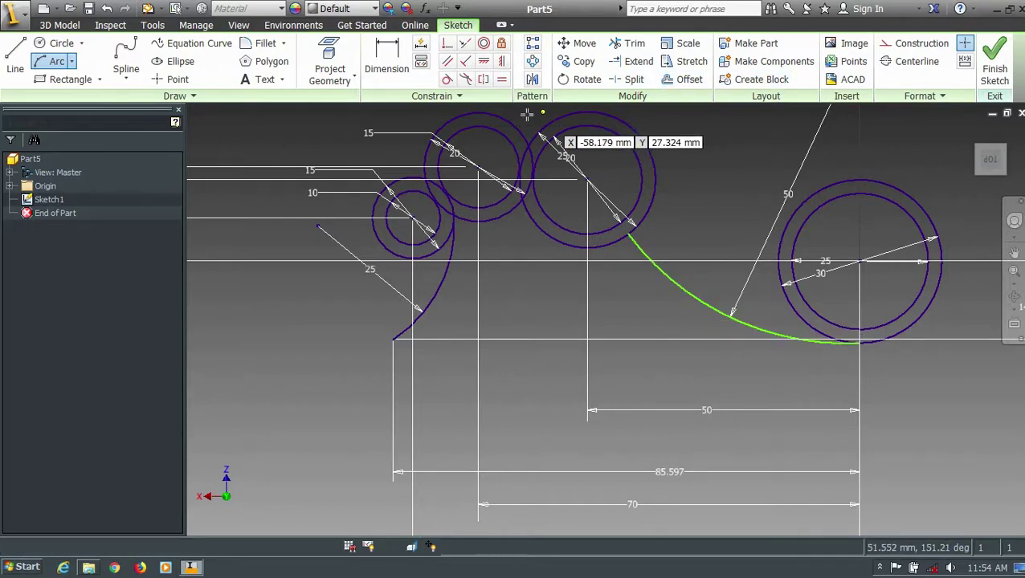
left_click(387, 64)
Dimension the new arc's end vertically from the right ring
left_click(629, 238)
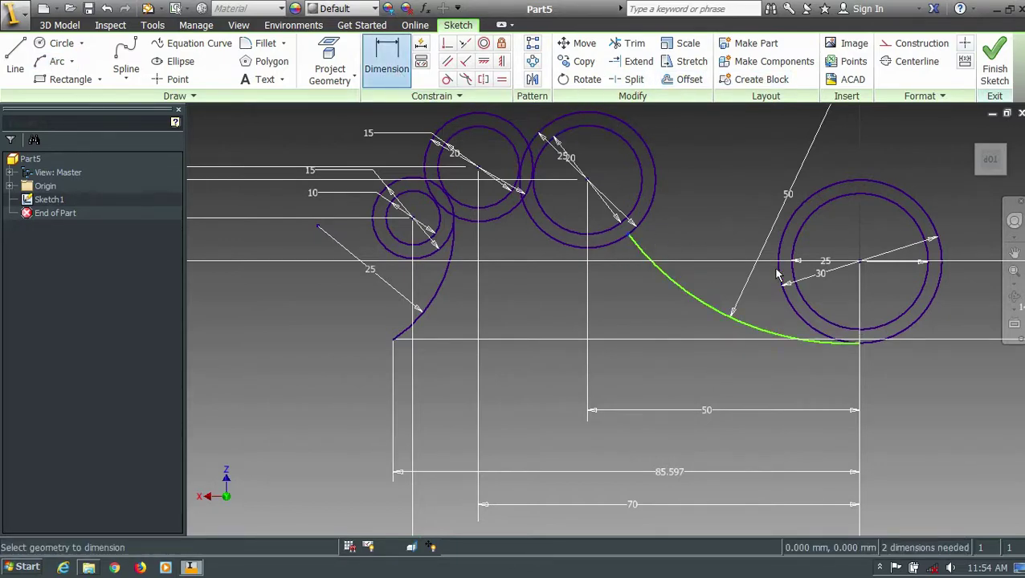
left_click(861, 263)
left_click(974, 254)
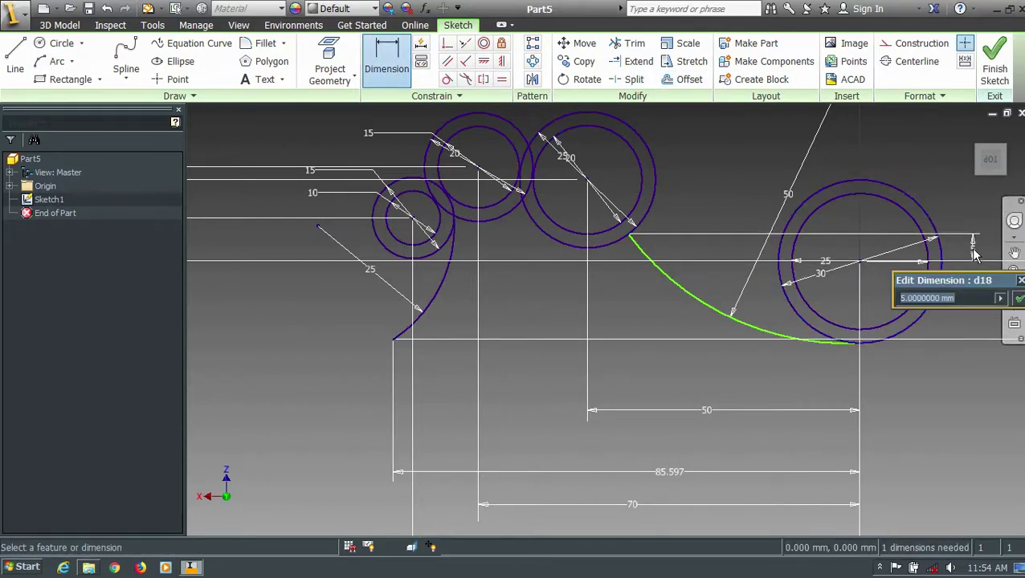
type("2.5")
key("Return")
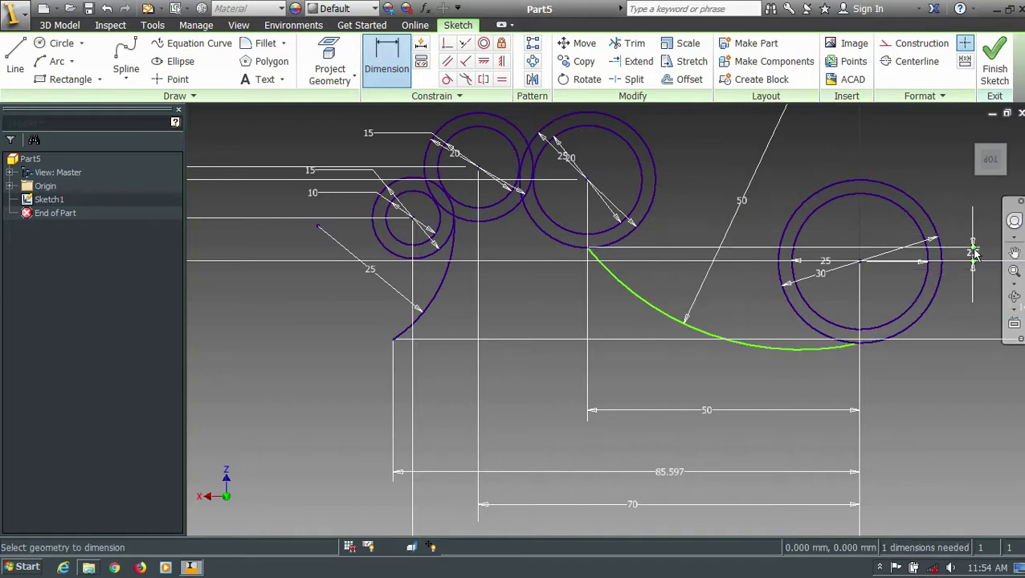
Add a driven (50) reference dimension for the arc's horizontal span to the ring centre
left_click(588, 251)
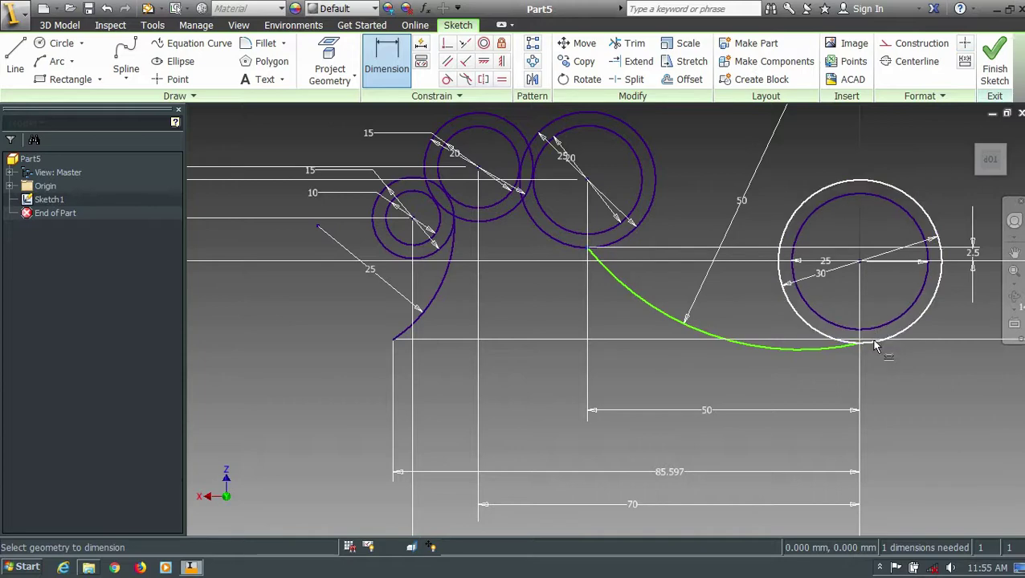
left_click(876, 342)
left_click(692, 439)
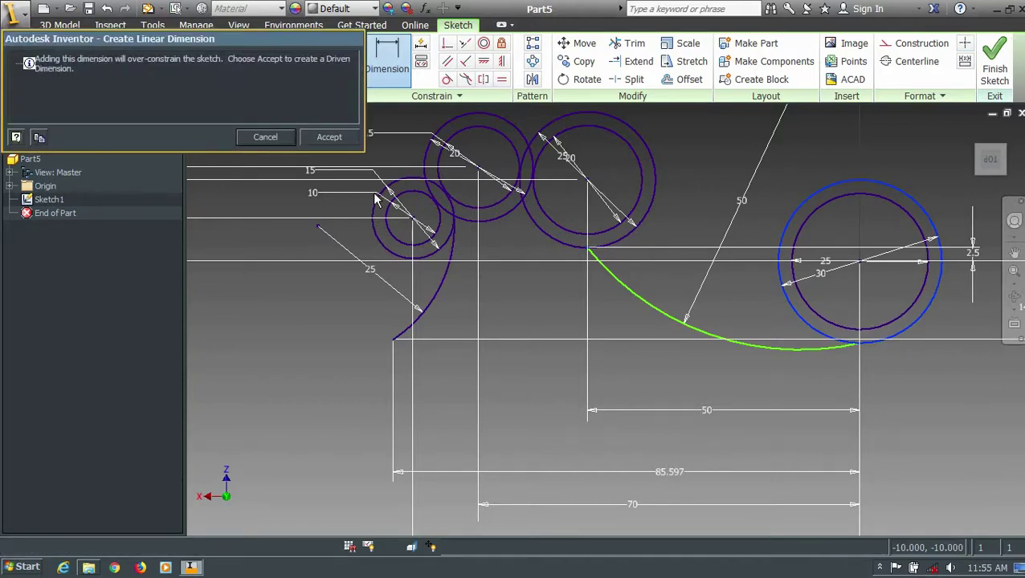
left_click(329, 138)
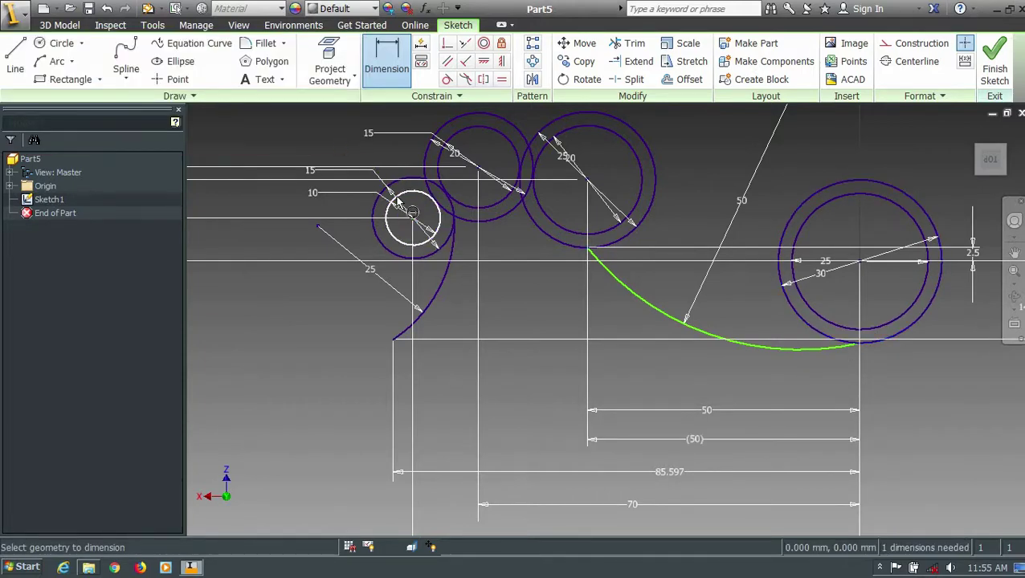
scroll(587, 287, "down", 2)
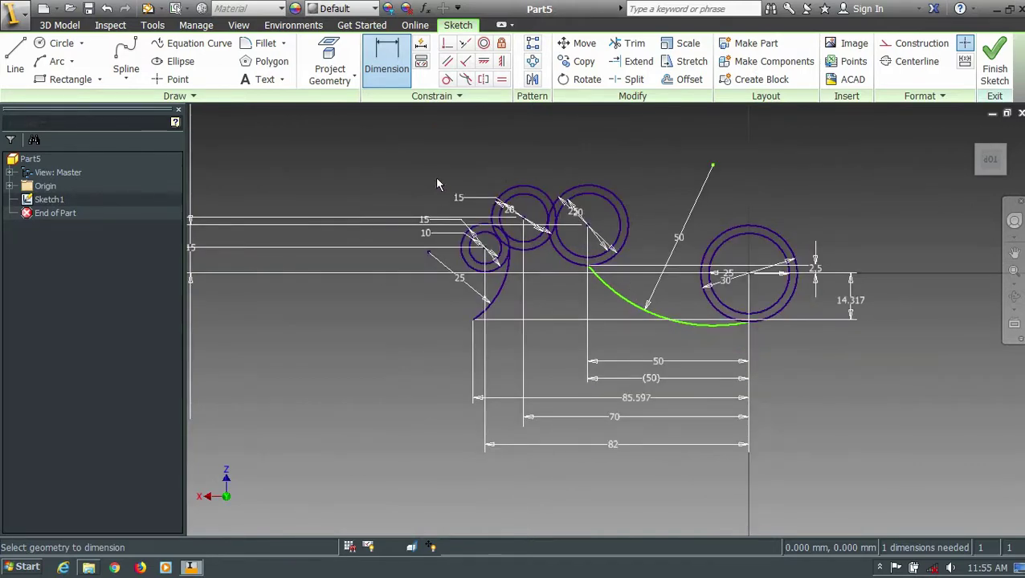
left_click(54, 61)
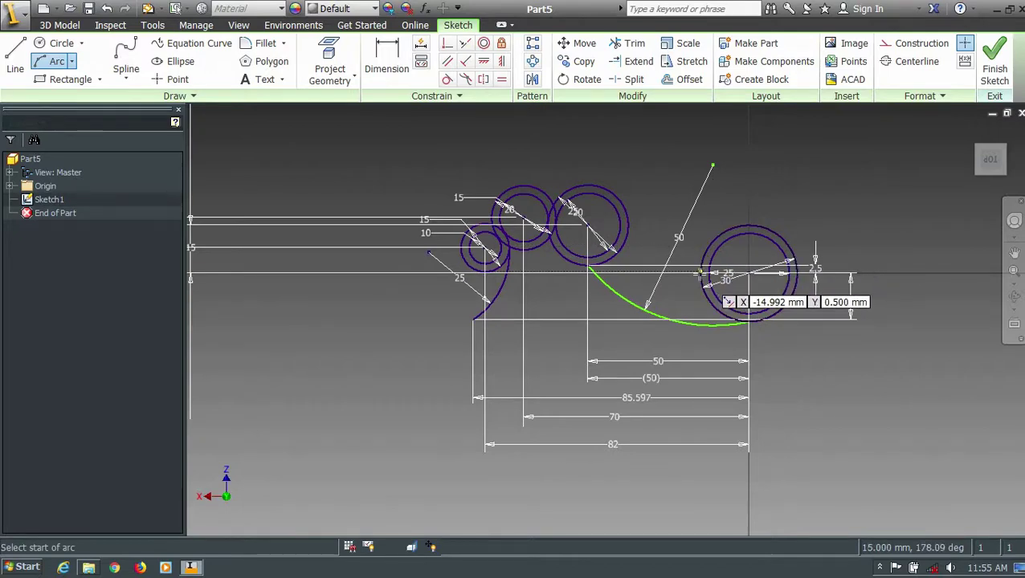
Draw a three-point arc from the right ring's left edge up toward the middle circle
scroll(700, 274, "up", 4)
scroll(697, 259, "down", 2)
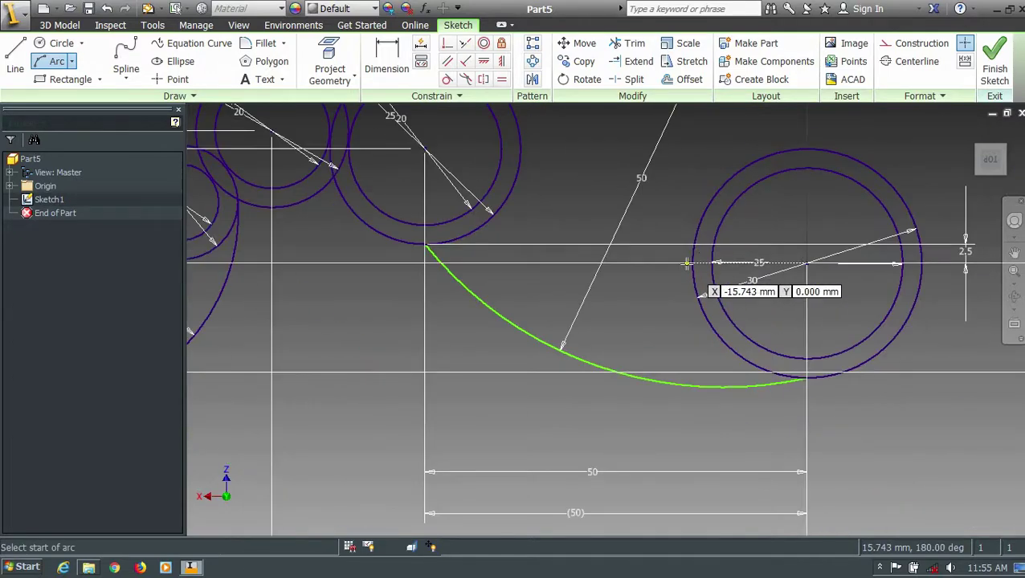
left_click(691, 263)
scroll(678, 269, "down", 3)
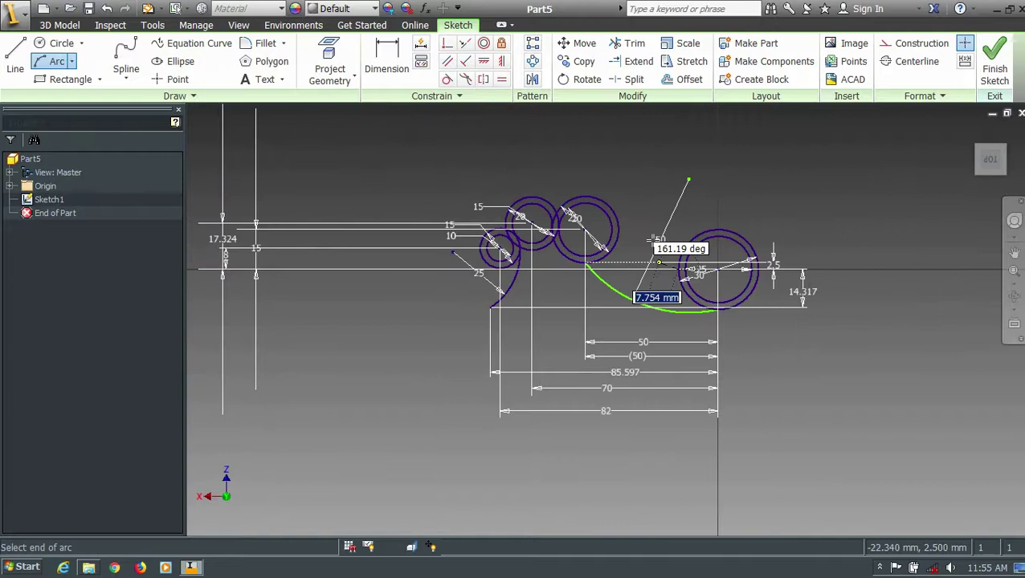
left_click(622, 221)
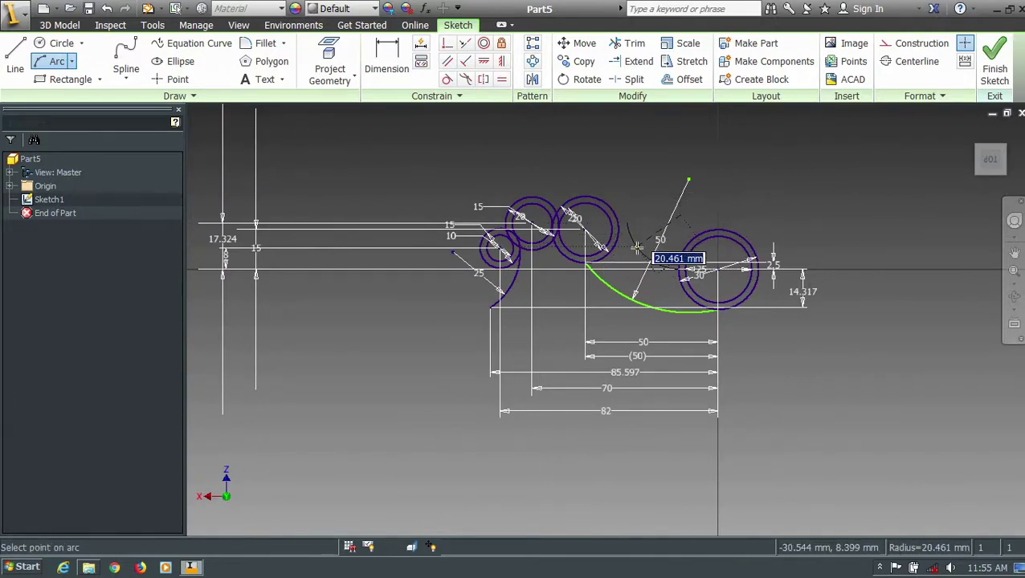
left_click(639, 247)
Dimension the arc end 15.053 vertically and 37.5 horizontally from the right ring's centre
key("d")
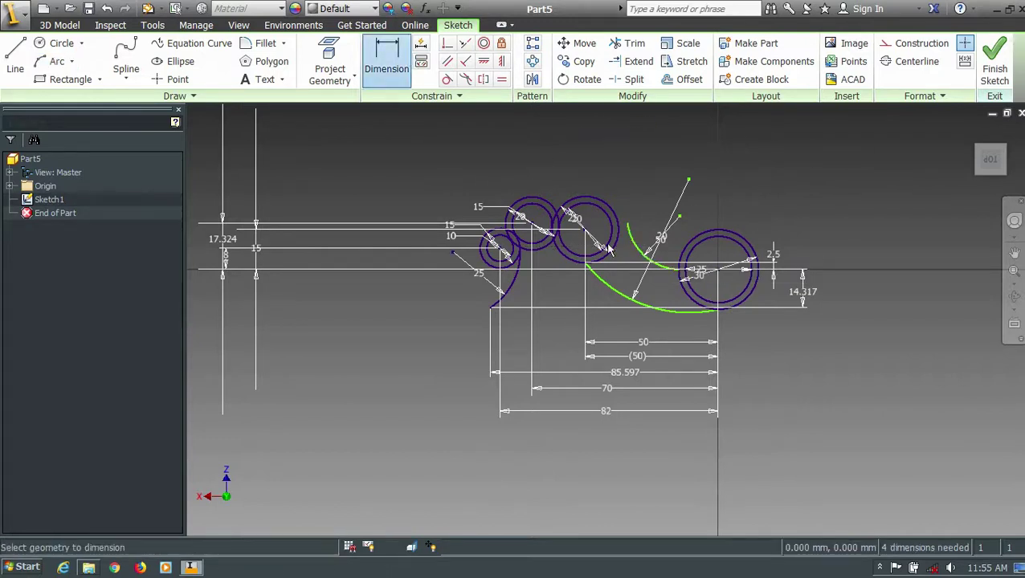
left_click(697, 233)
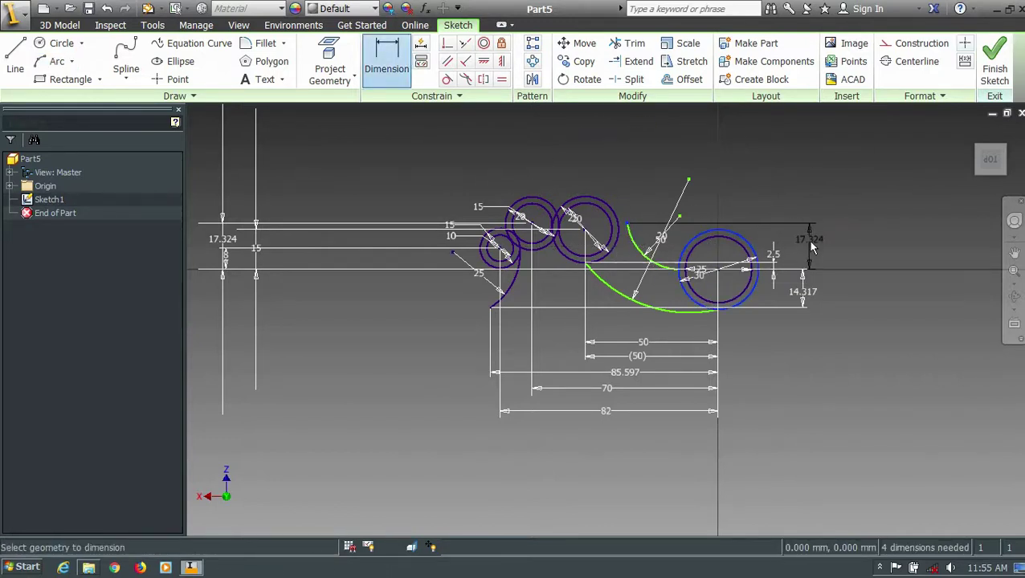
left_click(807, 256)
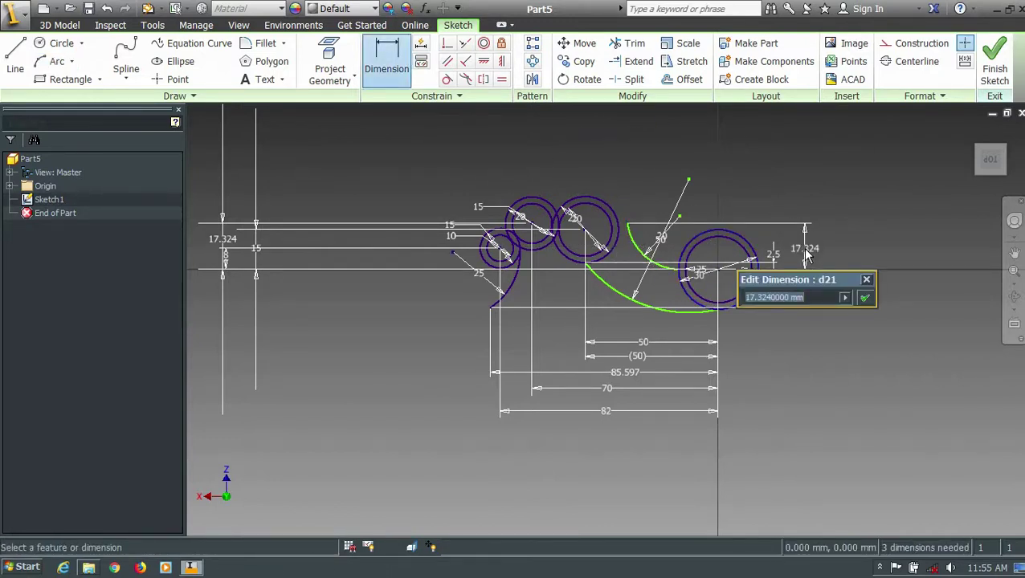
type("15.053")
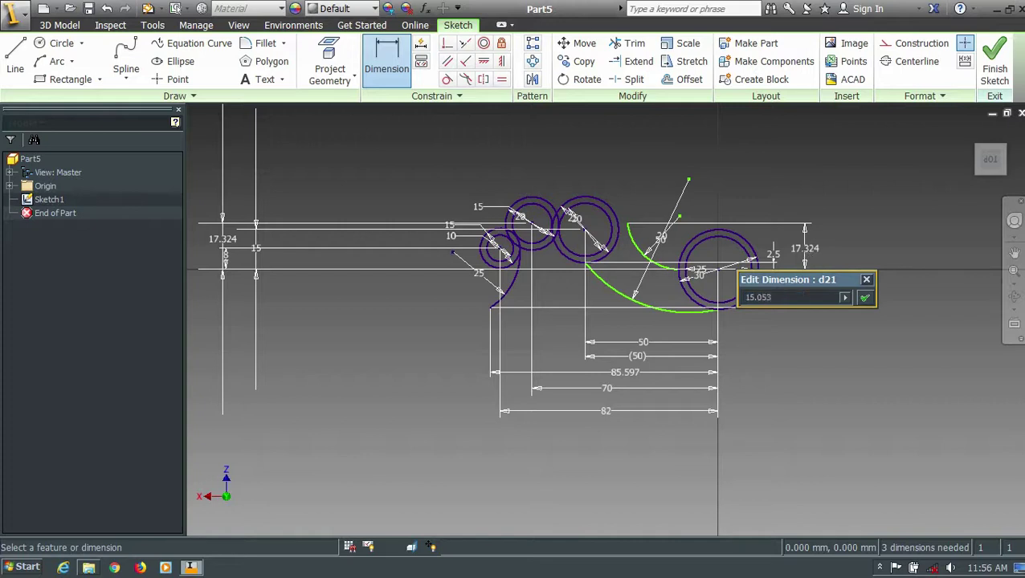
key("Return")
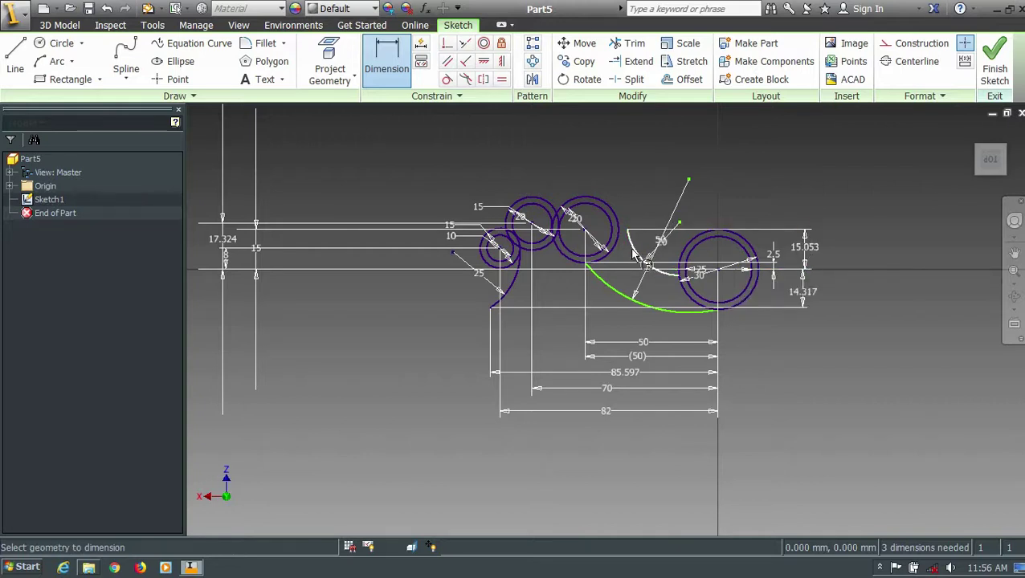
left_click(634, 240)
left_click(692, 241)
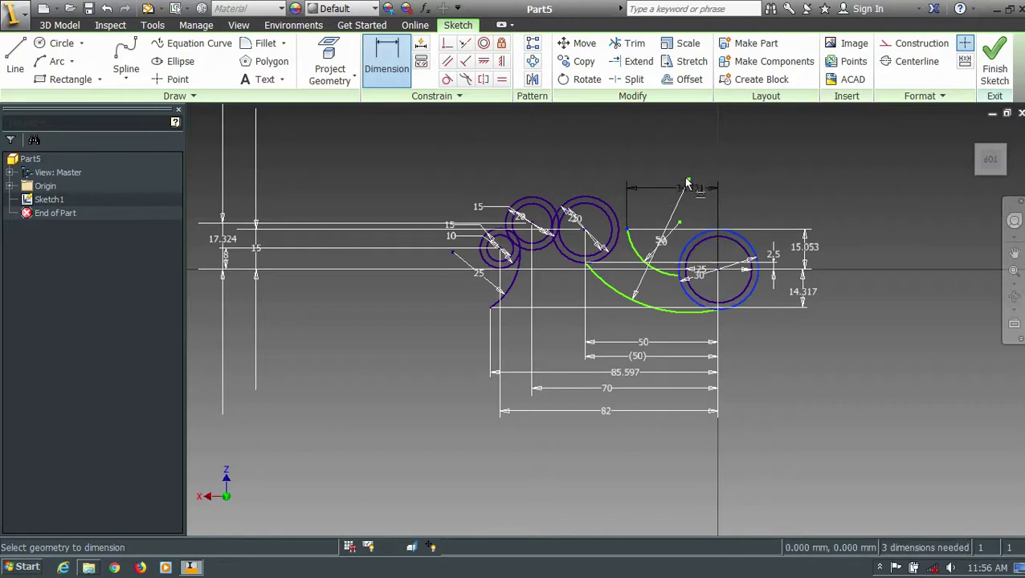
left_click(683, 173)
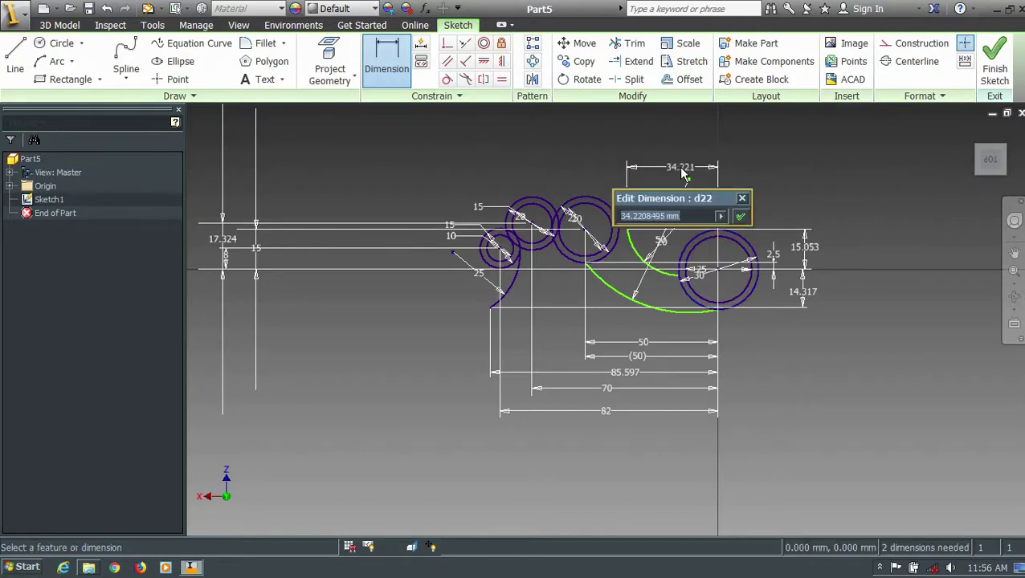
type("37.5")
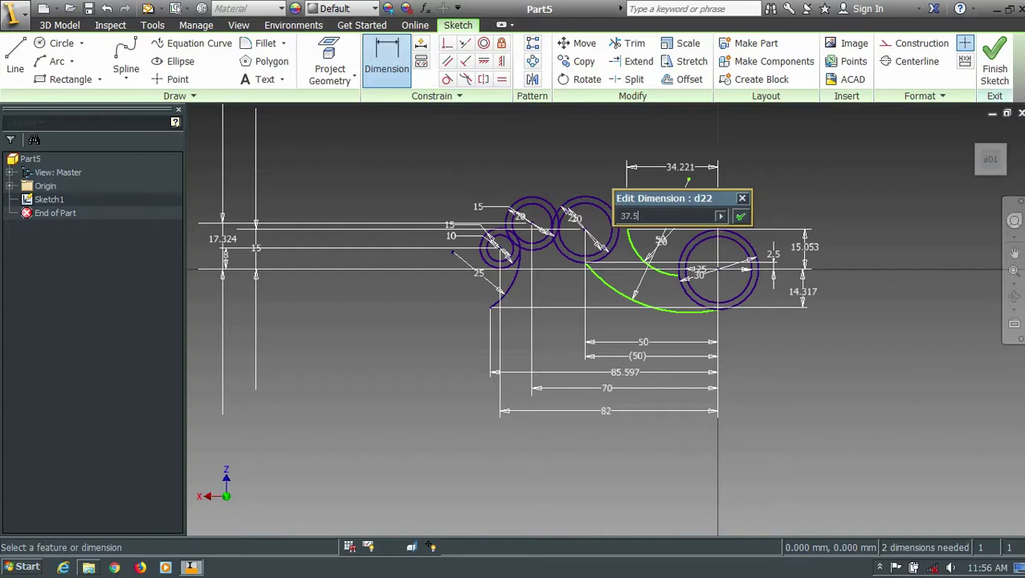
key("Return")
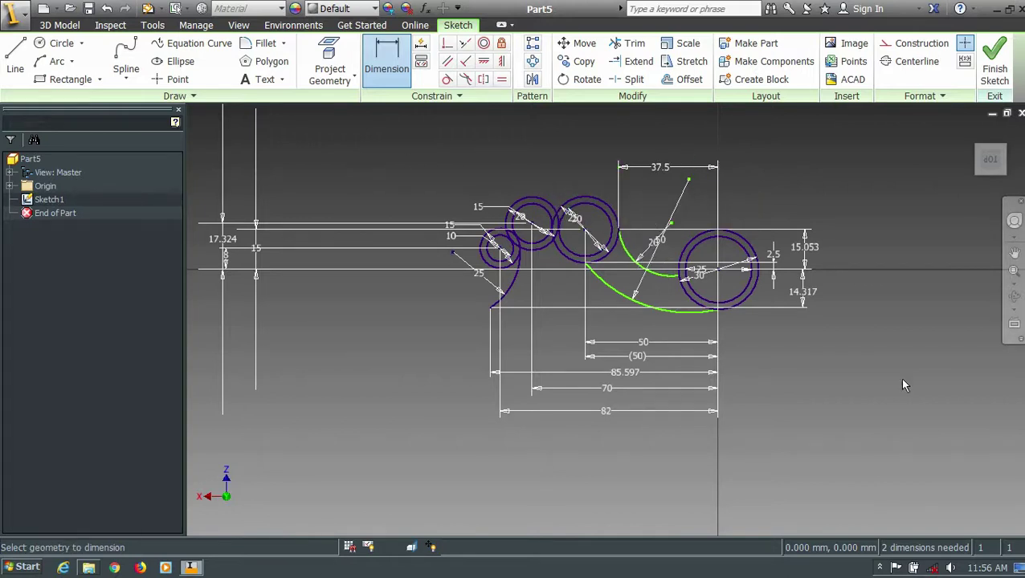
Draw a 30 mm-radius arc from the upper arc's tip to beyond the small ring
left_click(56, 62)
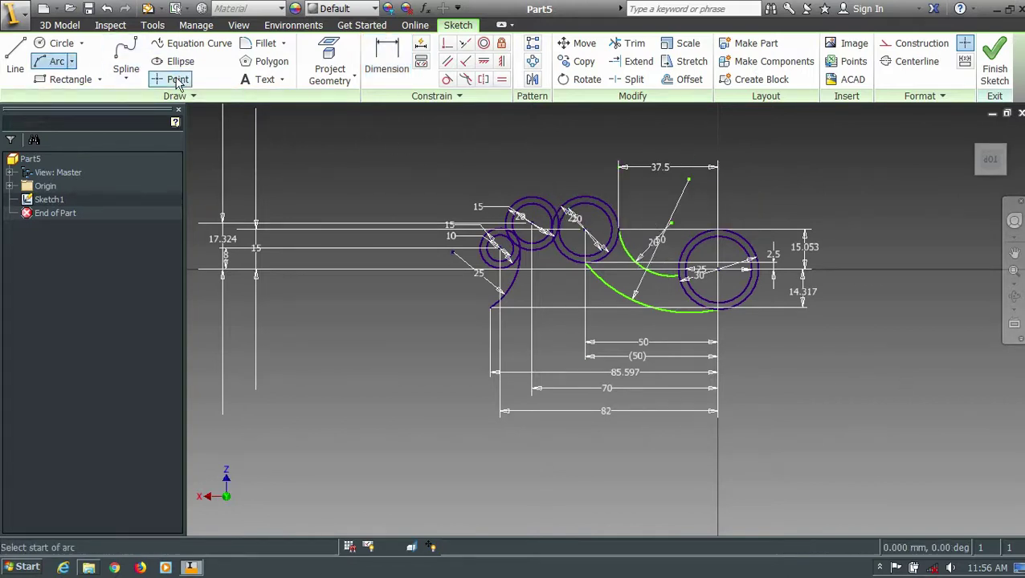
scroll(626, 225, "up", 5)
left_click(631, 201)
scroll(631, 201, "down", 5)
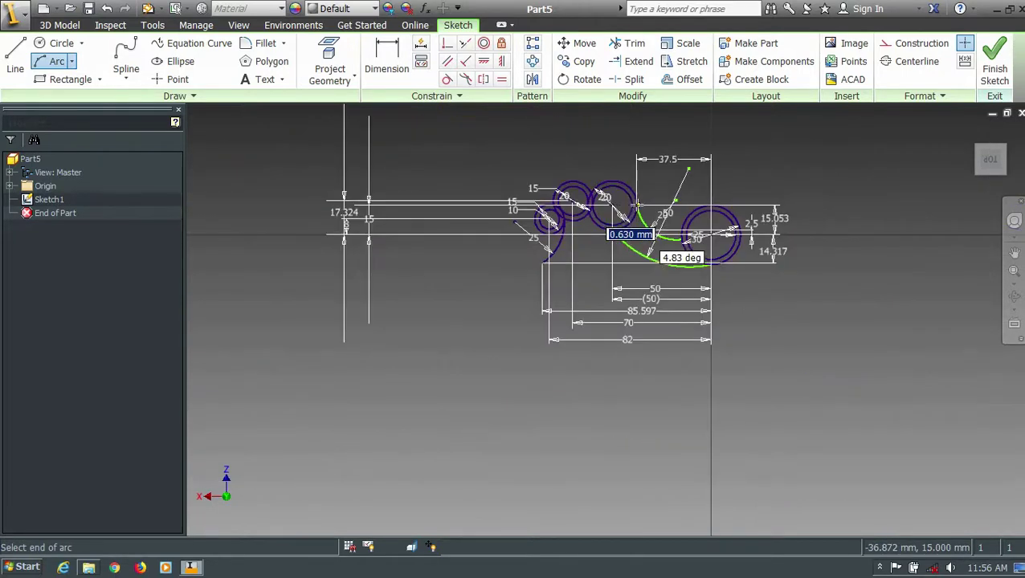
scroll(420, 179, "up", 2)
left_click(420, 178)
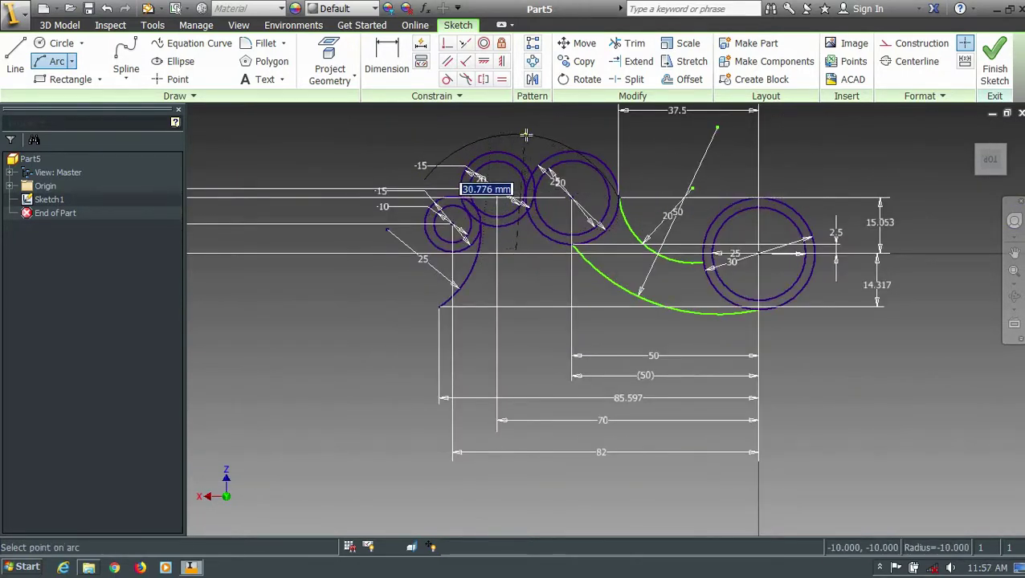
type("30")
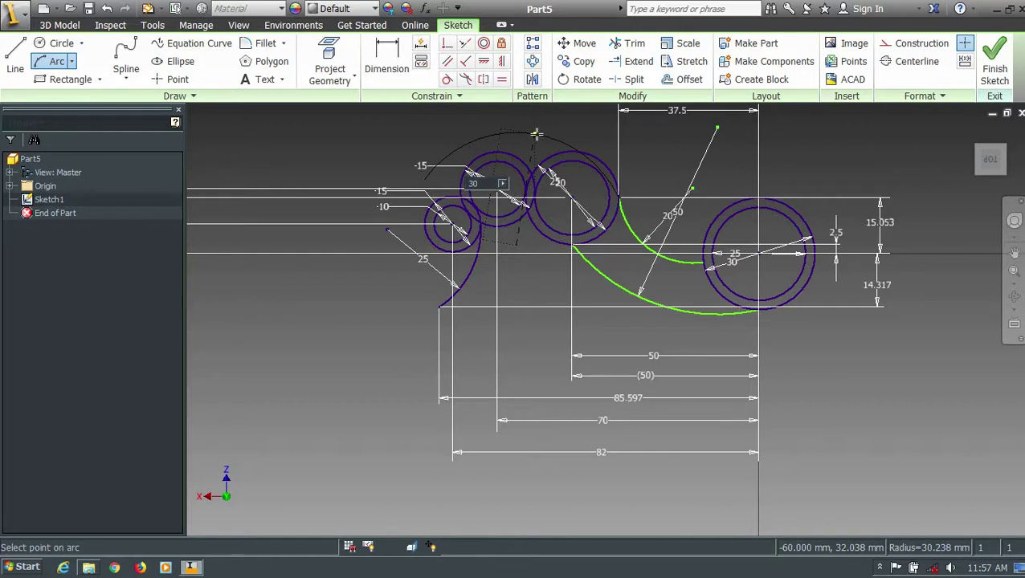
key("Return")
left_click(399, 77)
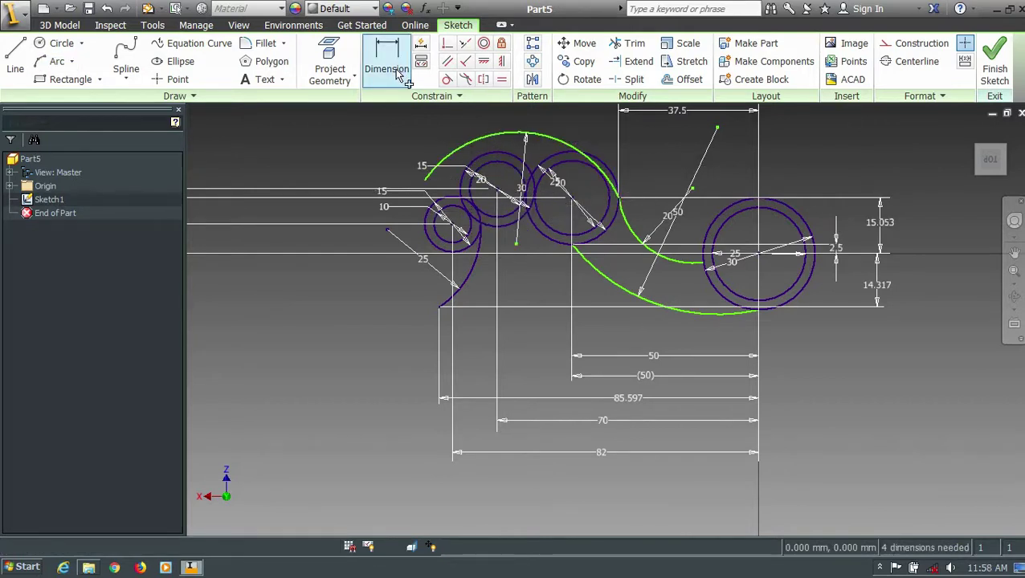
Dimension the arc's end 92.416 horizontally and 13.923 vertically from the right ring's centre
left_click(402, 76)
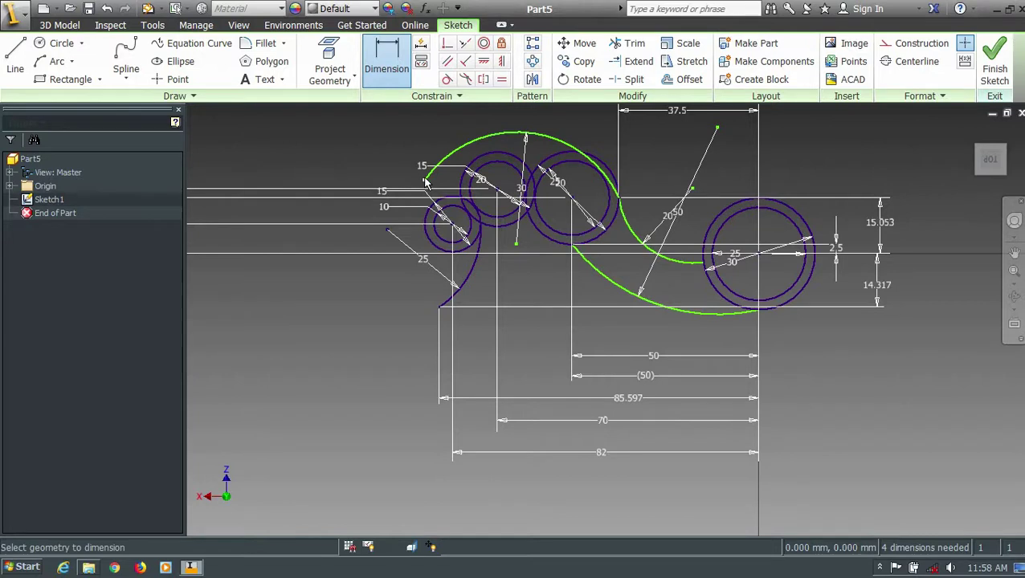
scroll(725, 218, "down", 3)
left_click(725, 218)
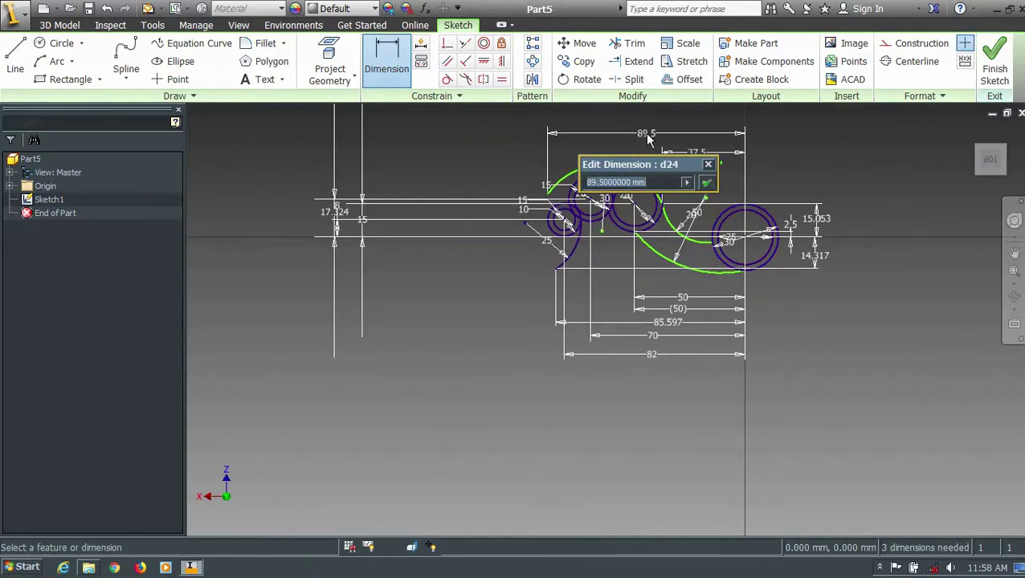
type("92.416")
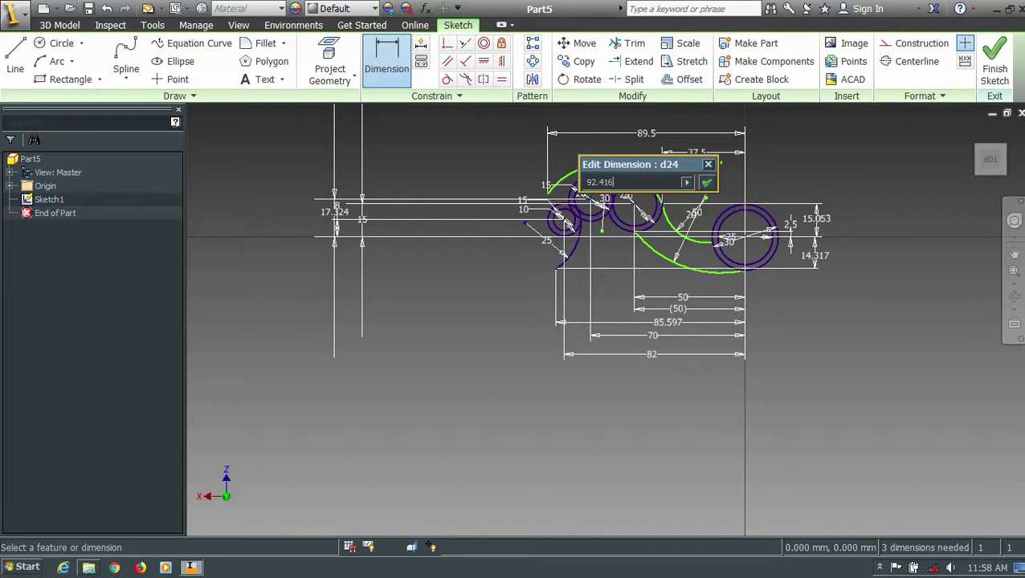
key("Return")
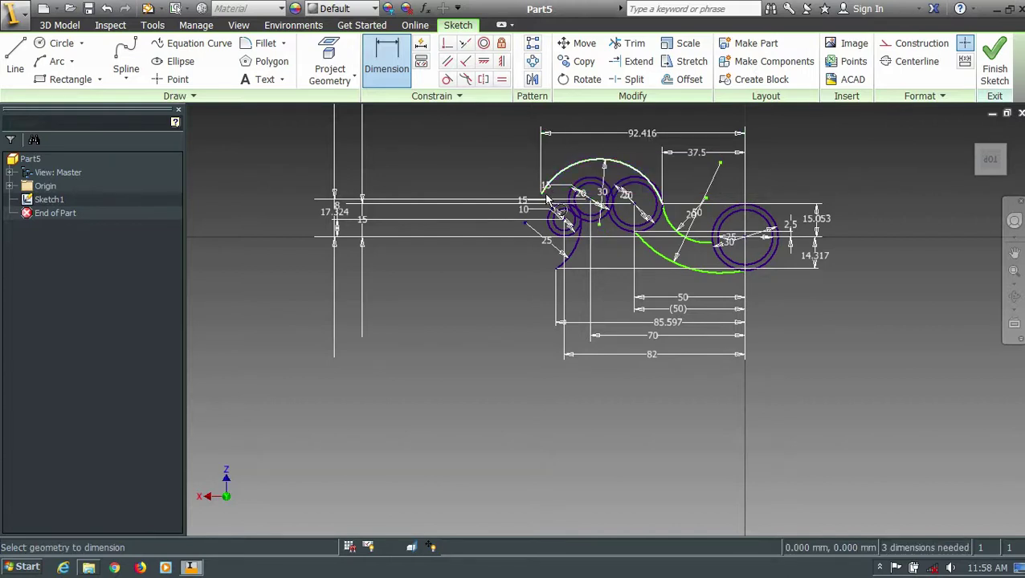
left_click(545, 201)
left_click(772, 225)
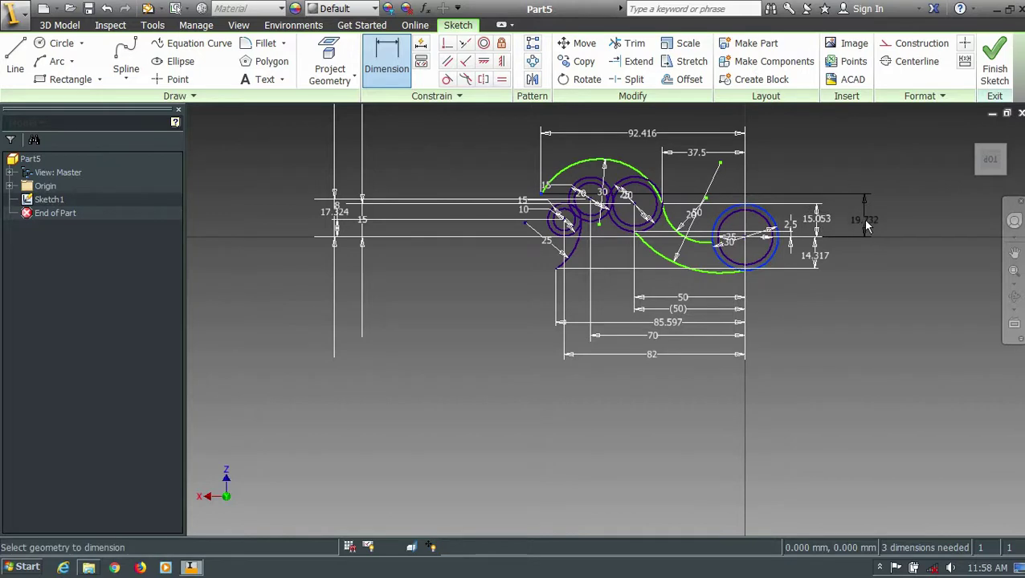
left_click(866, 227)
type("13.923")
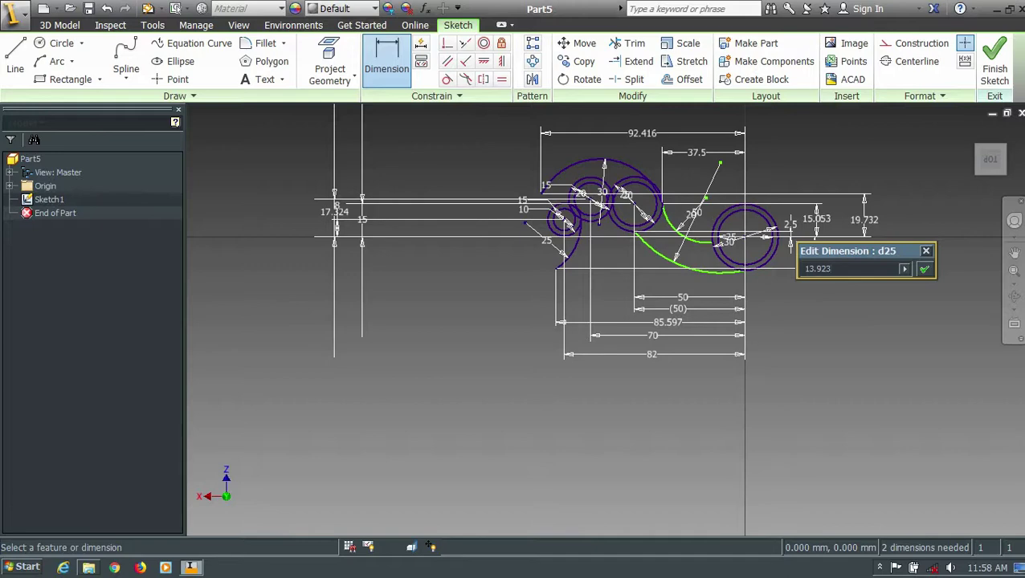
key("Return")
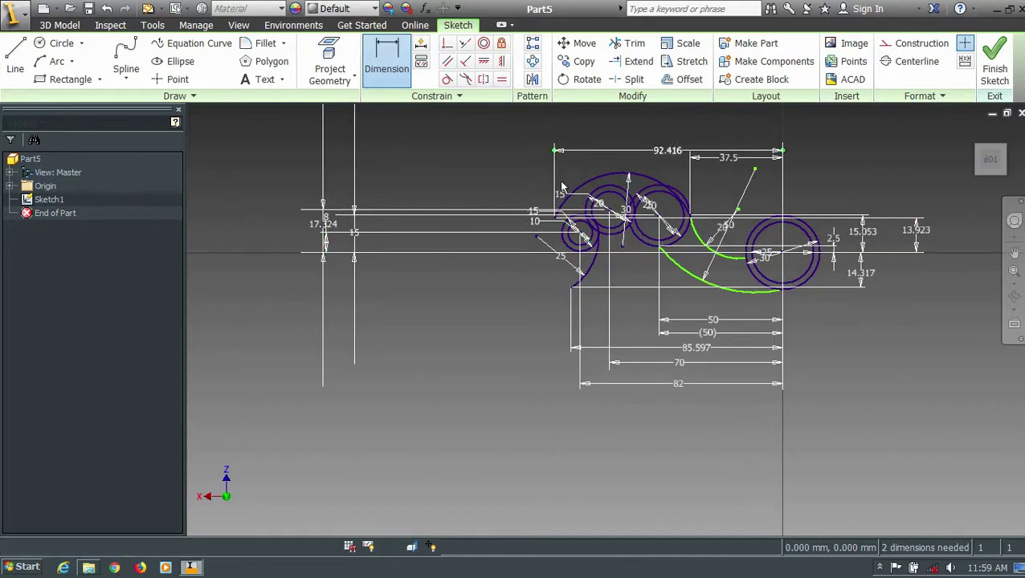
scroll(559, 179, "up", 4)
scroll(562, 187, "down", 1)
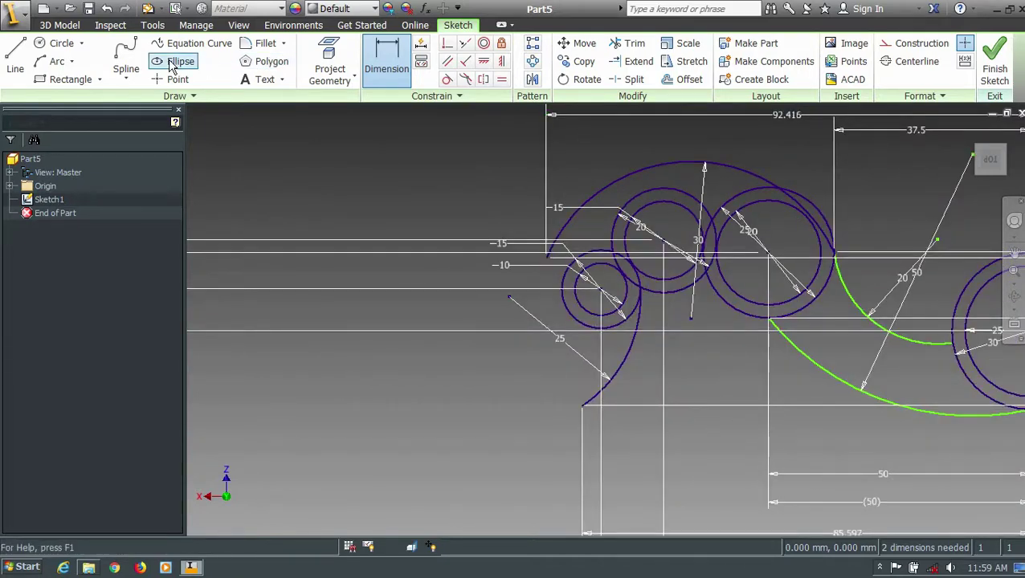
Draw a radius-28 arc from the top arc's left end further left
left_click(53, 61)
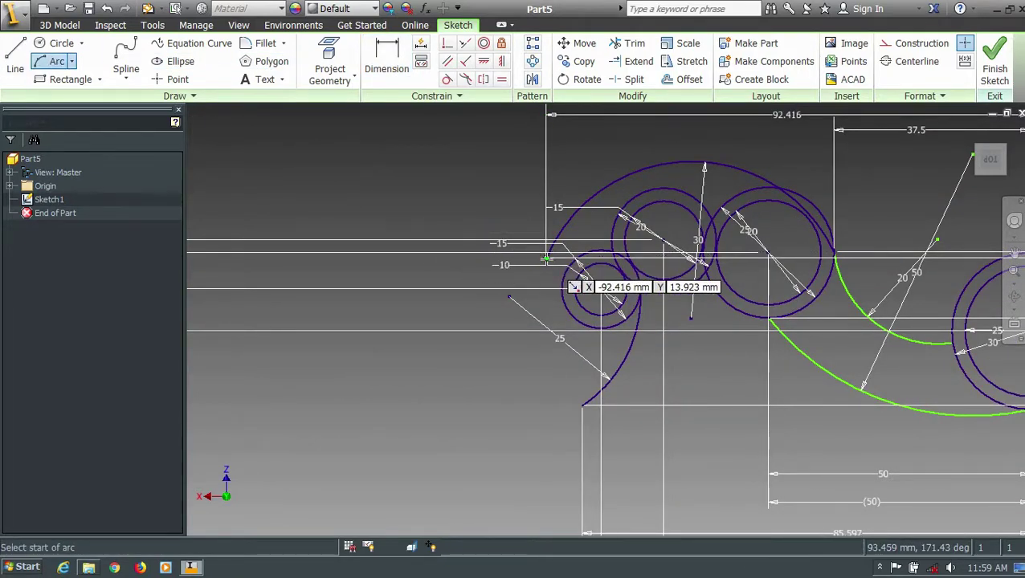
left_click(547, 255)
left_click(391, 278)
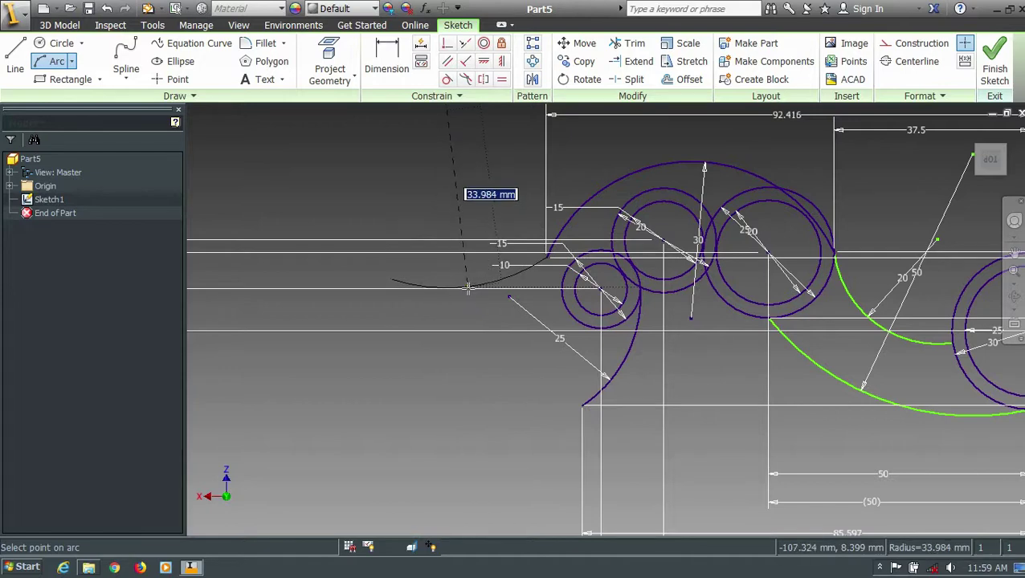
type("28")
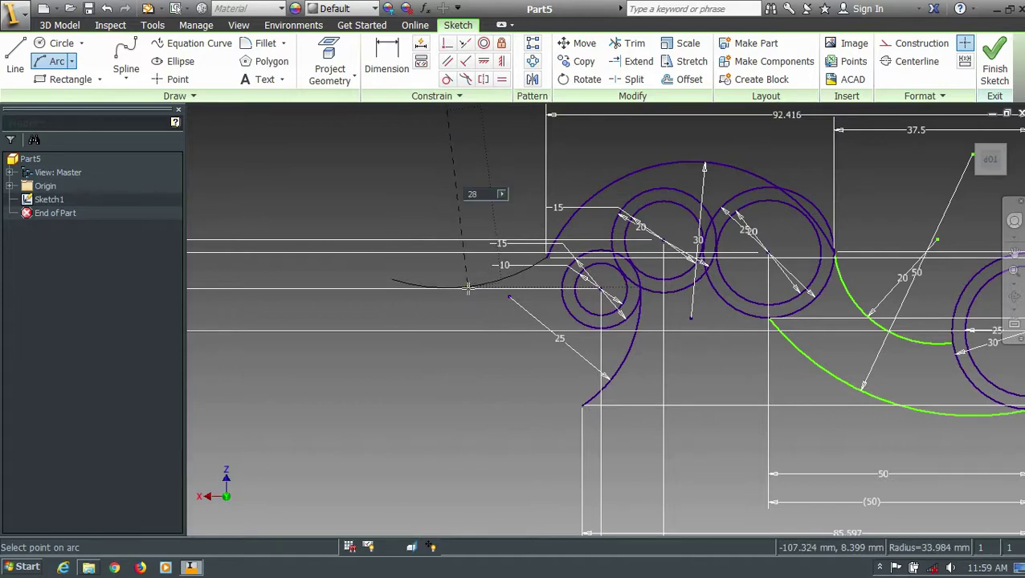
key("Return")
scroll(454, 148, "down", 2)
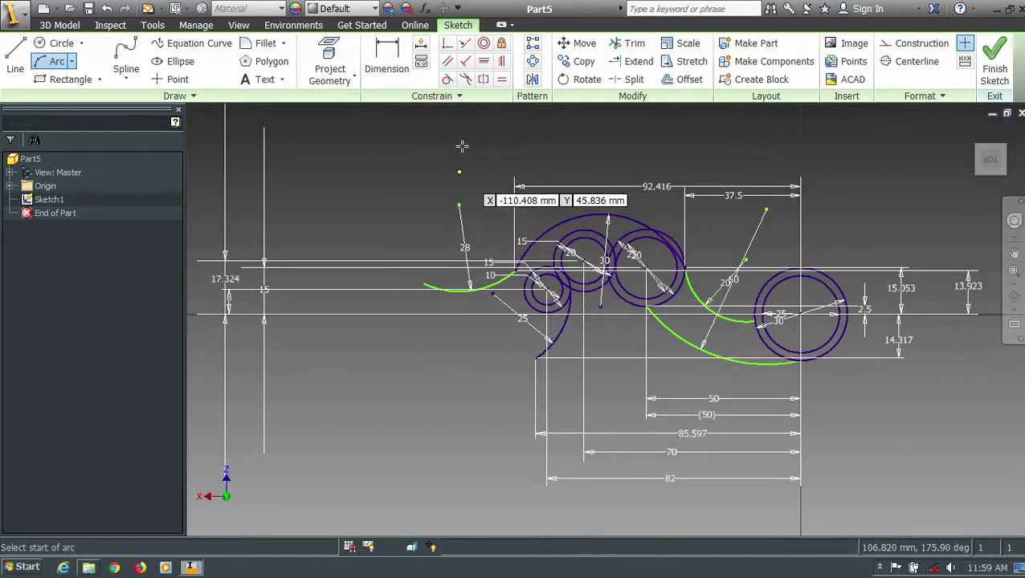
Dimension the arc's free end 5.006 vertically and 121.74 horizontally from the right ring
left_click(401, 71)
left_click(424, 285)
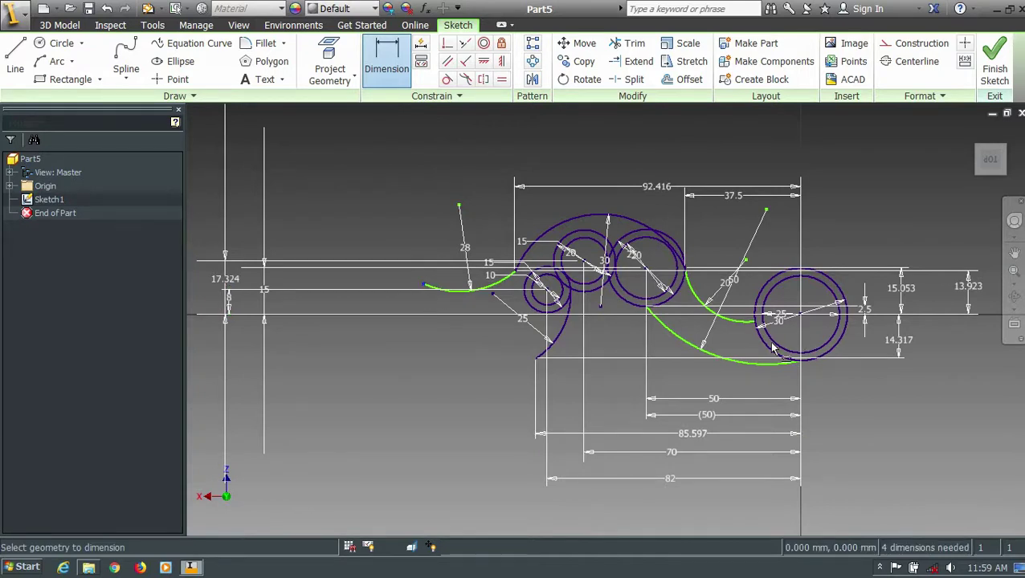
left_click(769, 328)
left_click(648, 314)
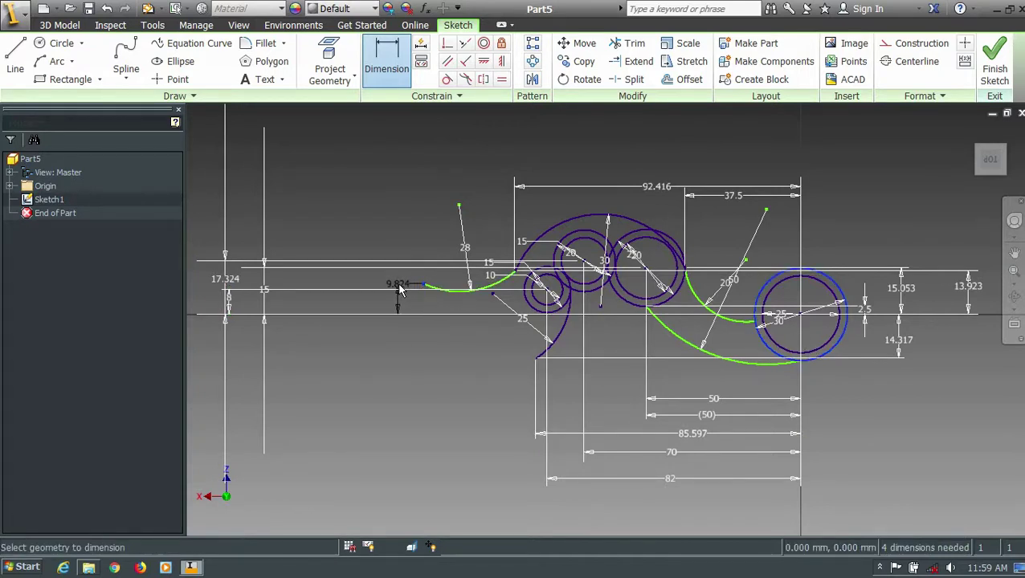
key("d")
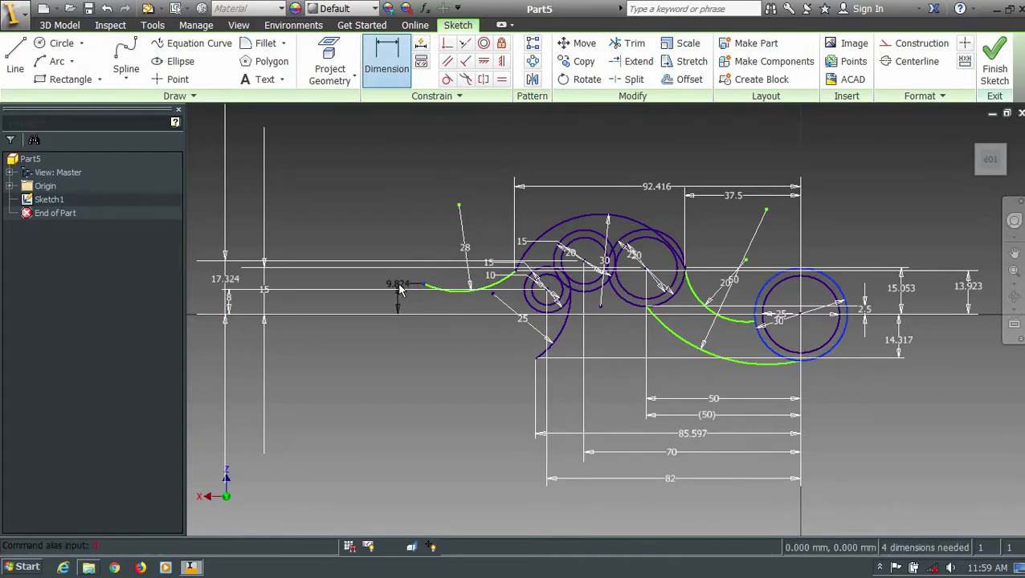
left_click(404, 299)
type("5")
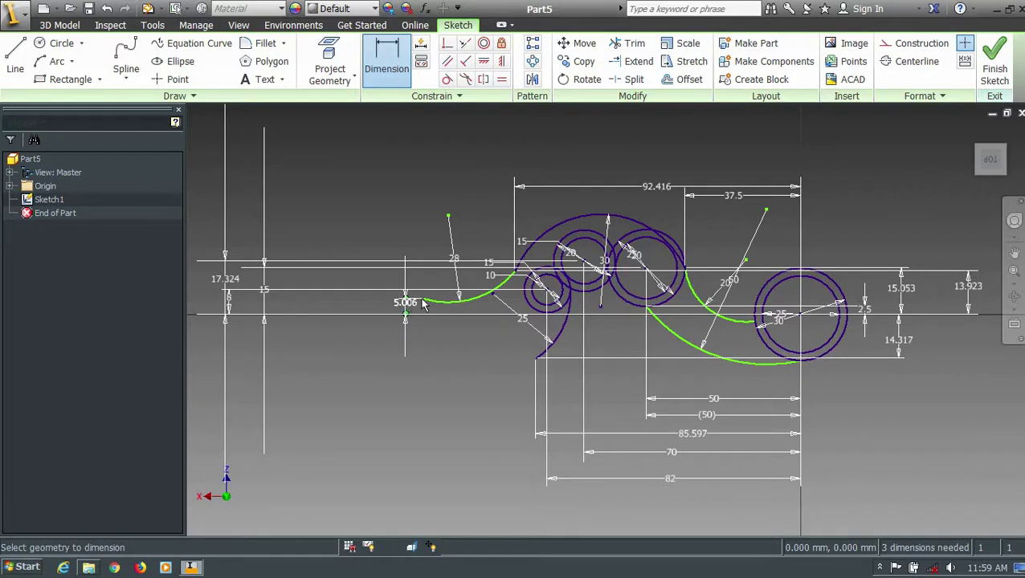
left_click(424, 301)
left_click(754, 309)
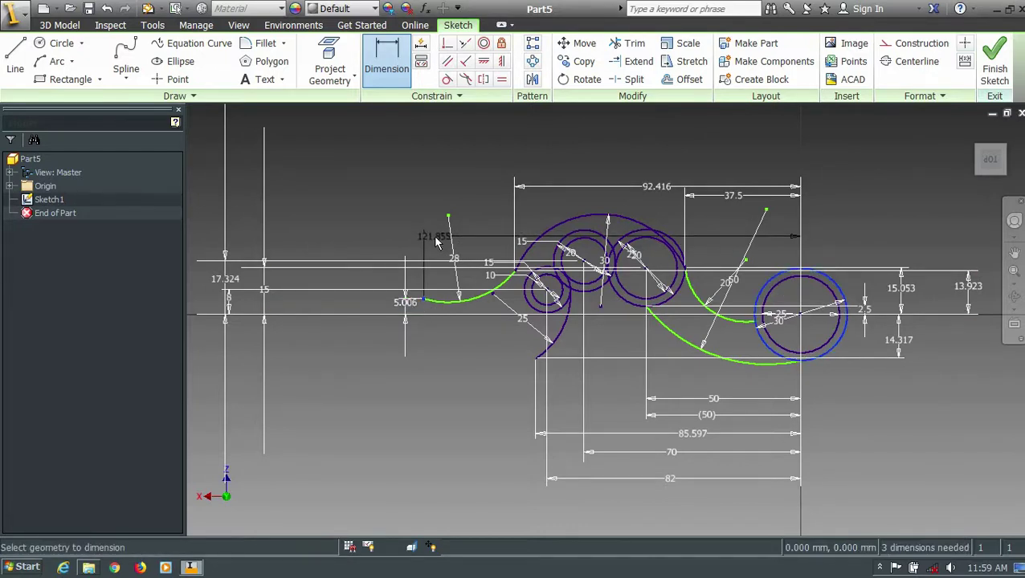
left_click(439, 243)
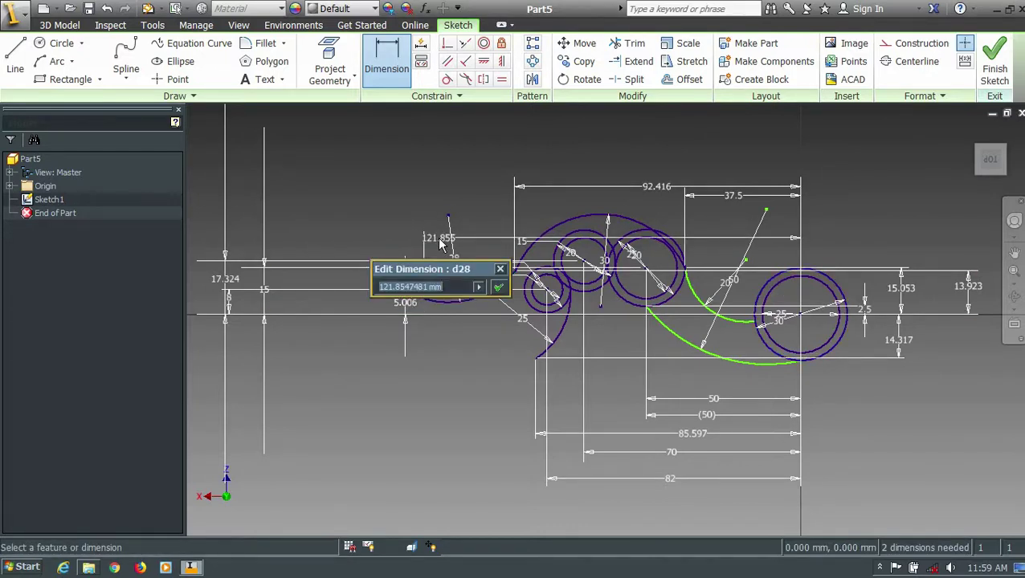
type("121.74")
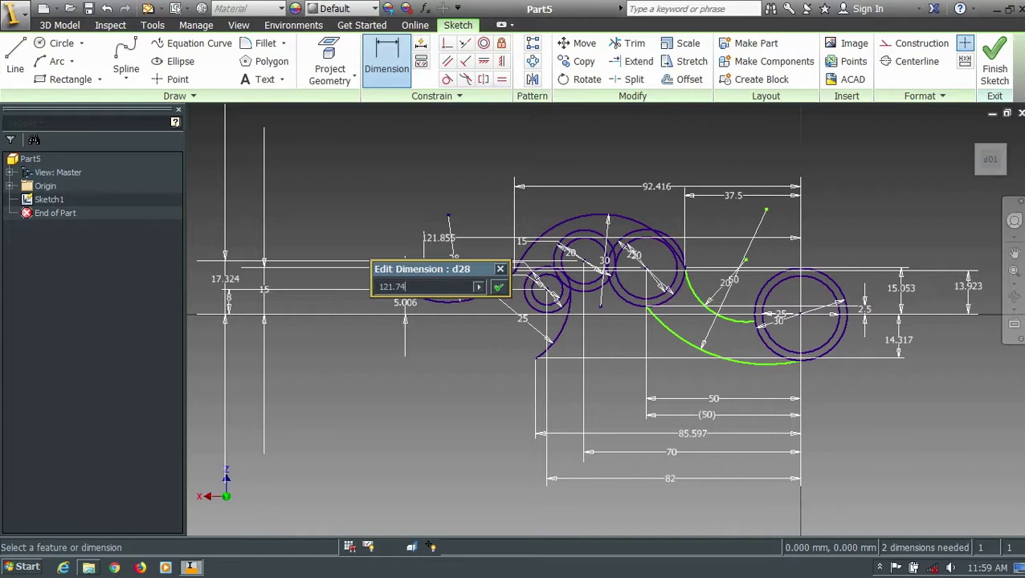
key("Return")
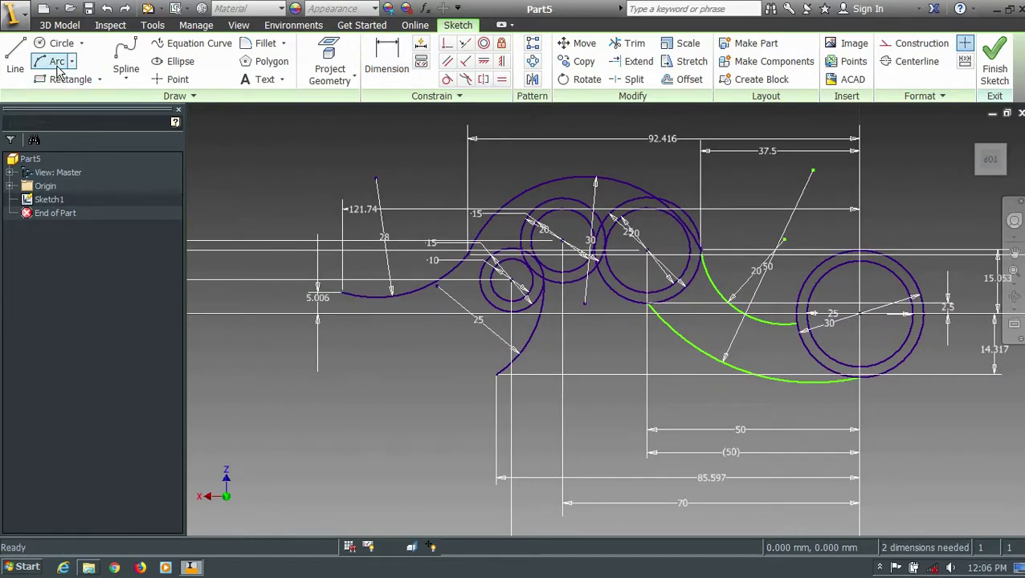
Draw a 32.643-radius arc curving down from the curve's left end
left_click(54, 61)
left_click(342, 293)
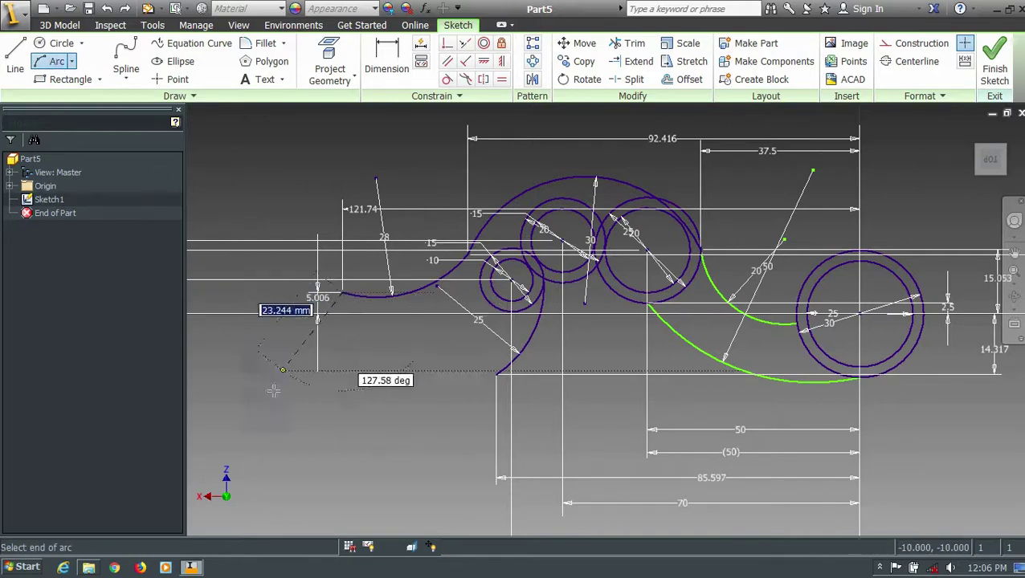
left_click(258, 438)
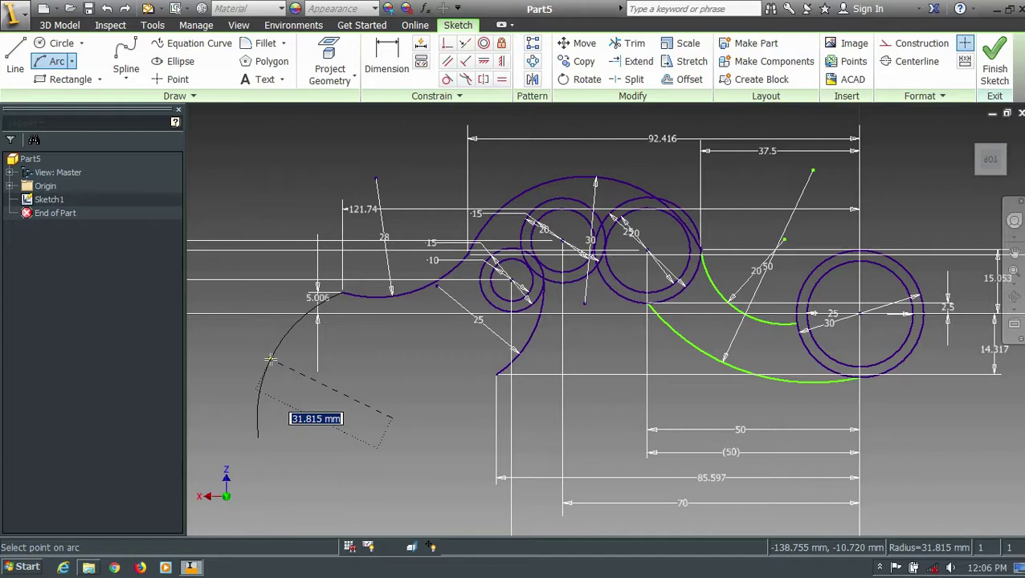
type("32")
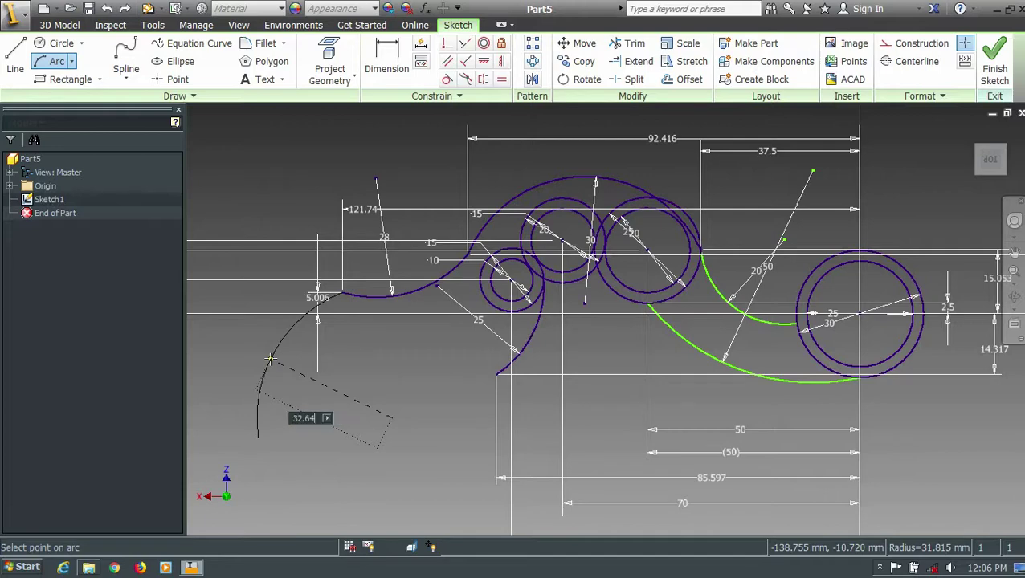
key("Return")
Dimension the arc's lower end 138.841 horizontally and 41.978 vertically from the right ring
key("d")
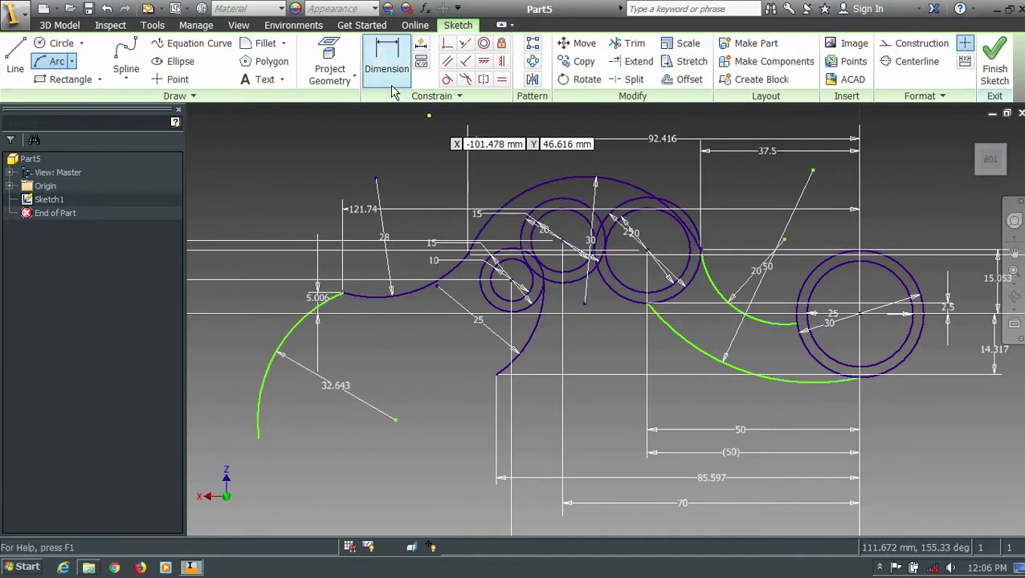
left_click(258, 438)
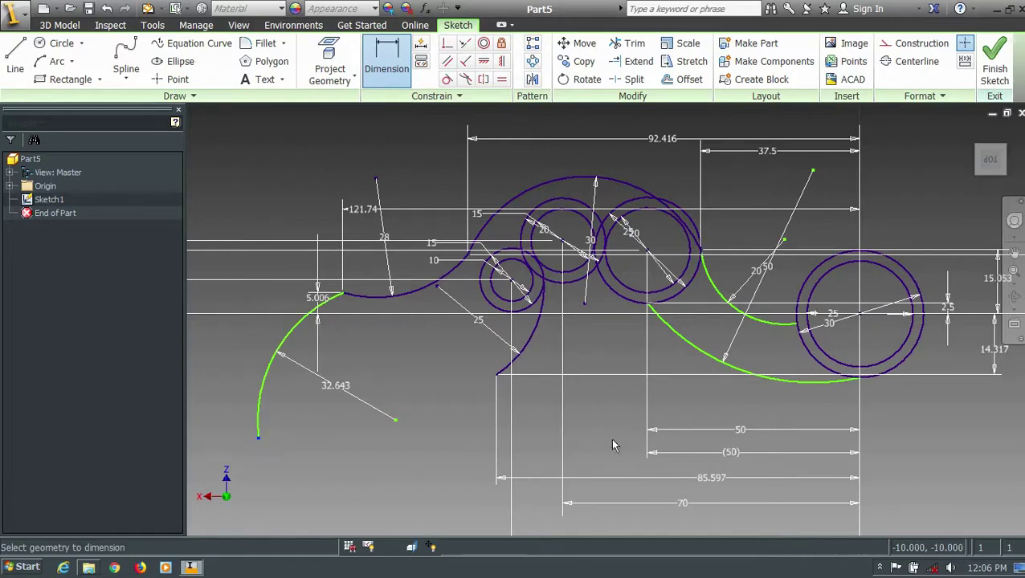
left_click(859, 378)
left_click(532, 524)
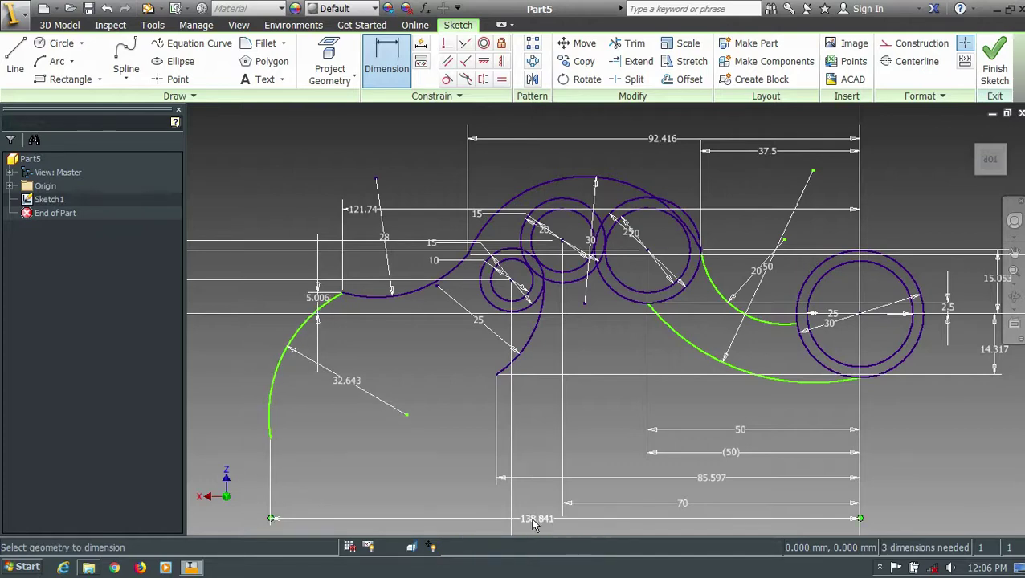
left_click(808, 381)
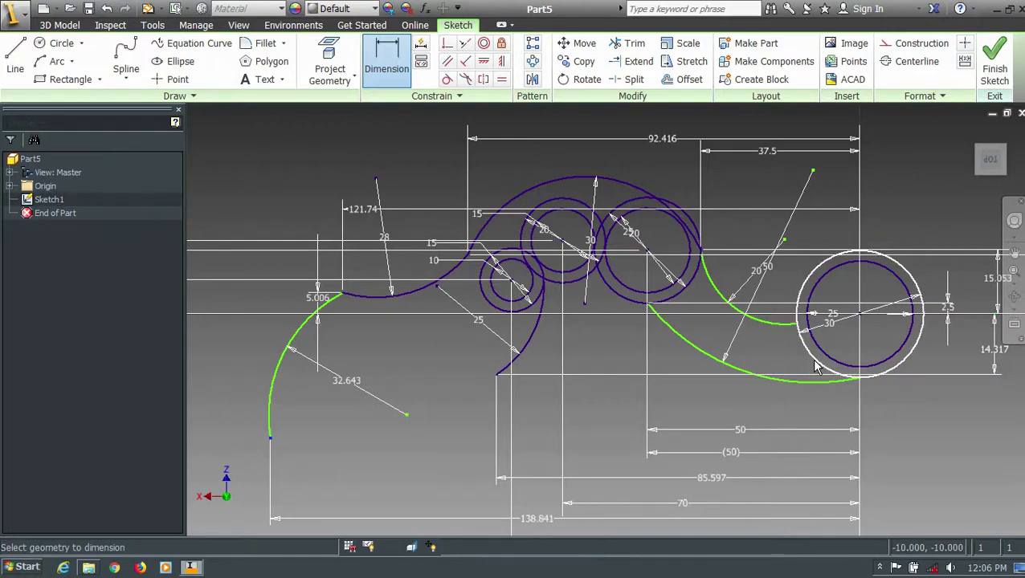
left_click(270, 437)
left_click(222, 388)
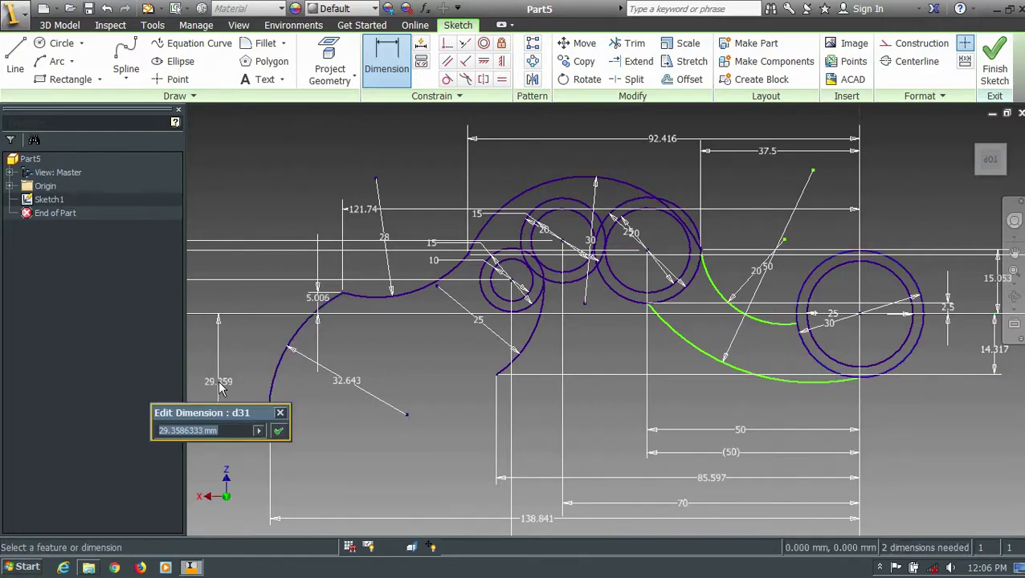
type("41.978")
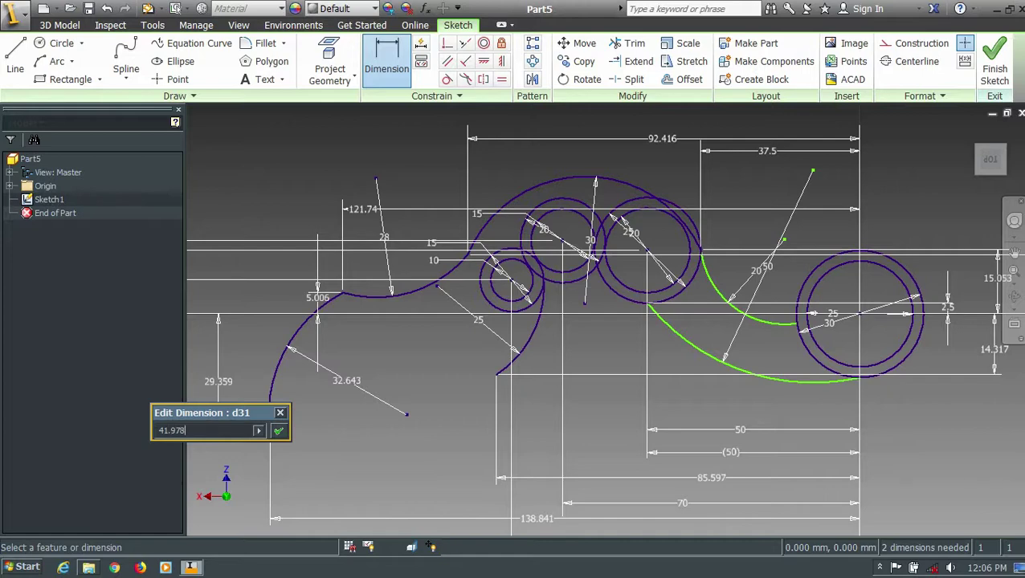
key("Return")
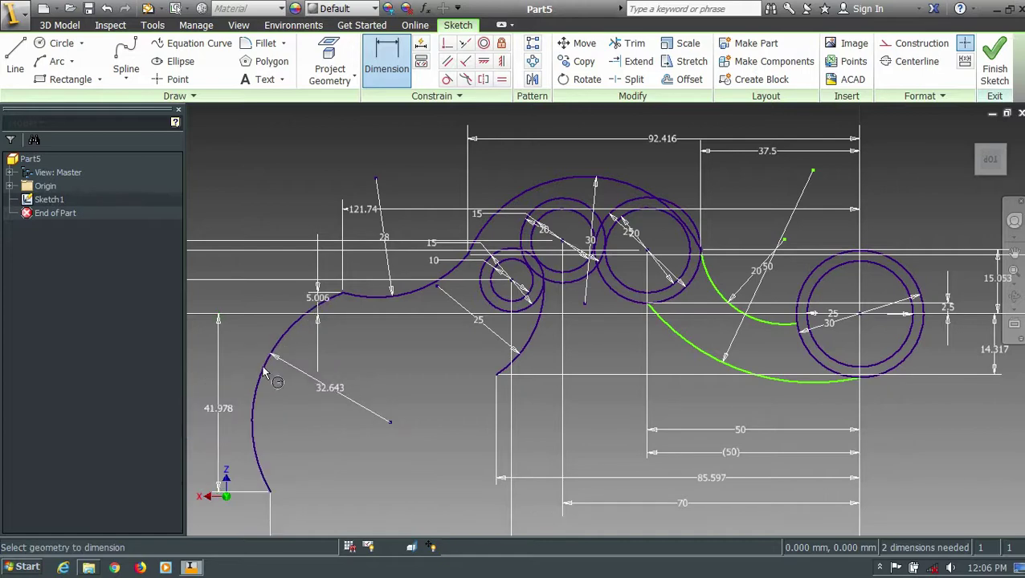
scroll(293, 452, "down", 3)
scroll(332, 434, "down", 1)
scroll(332, 438, "up", 3)
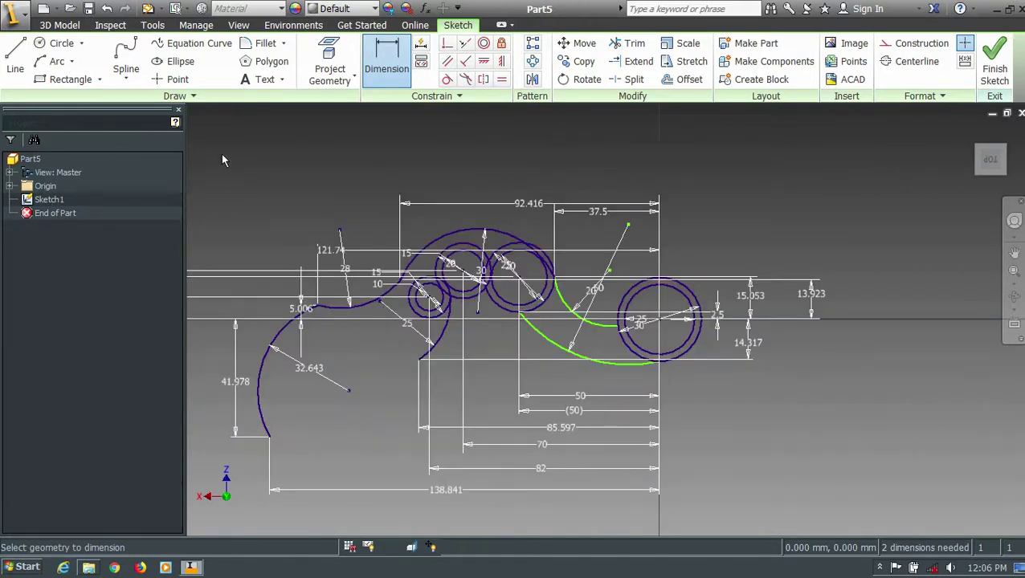
Draw a 47.723-radius arc from the blade tip back to a point below the small ring
left_click(54, 61)
left_click(270, 437)
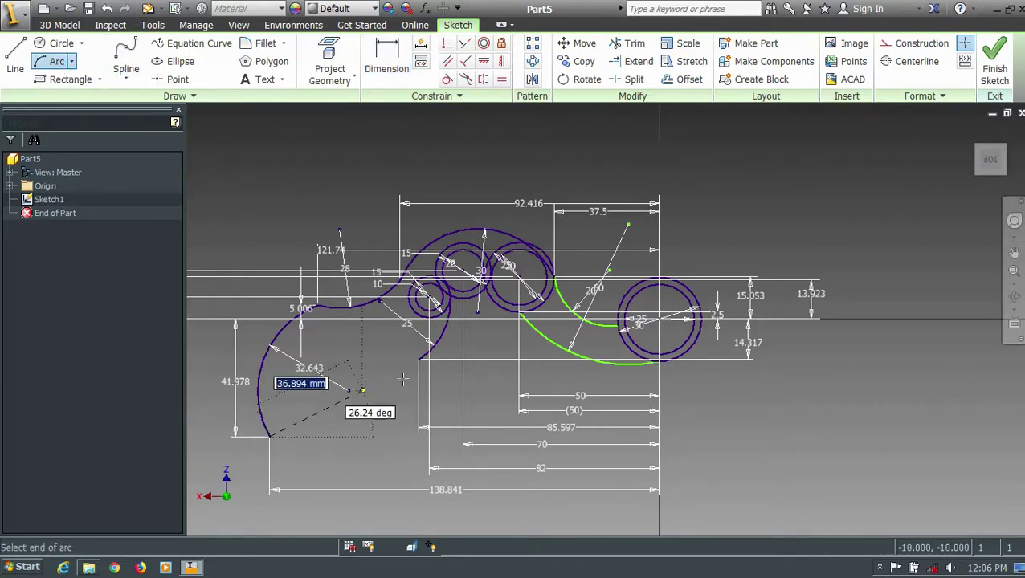
left_click(418, 361)
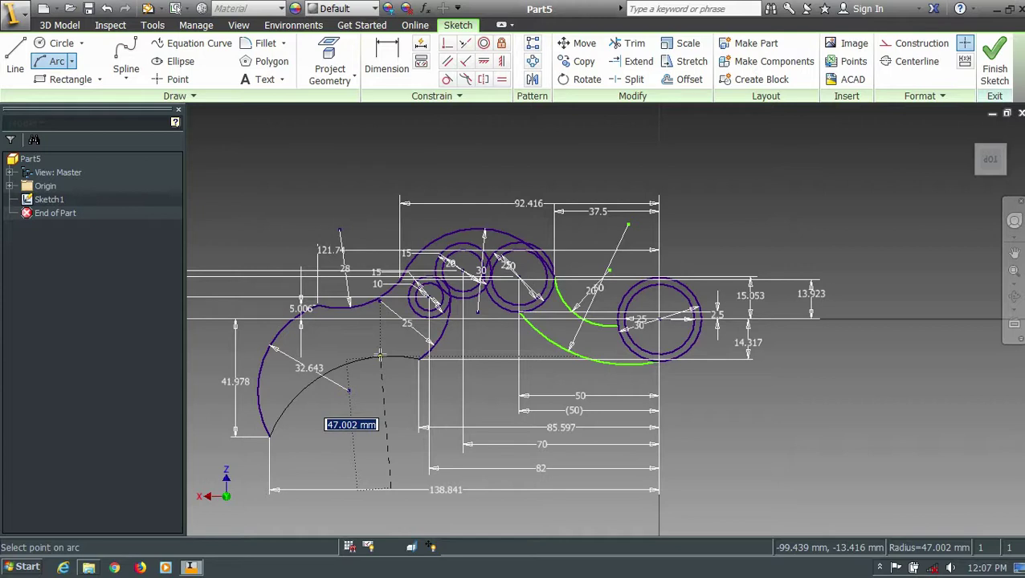
type("47.723")
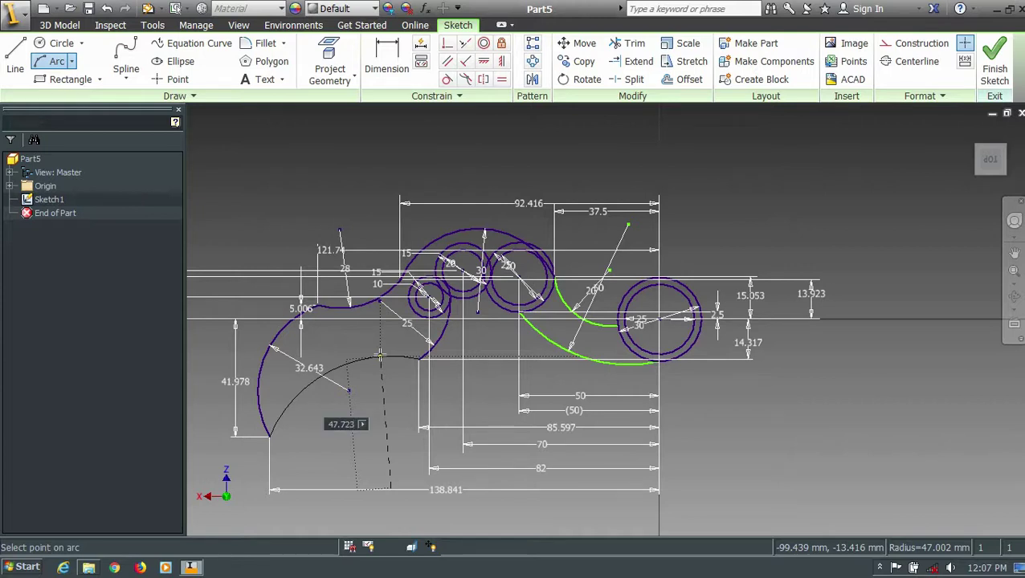
key("Return")
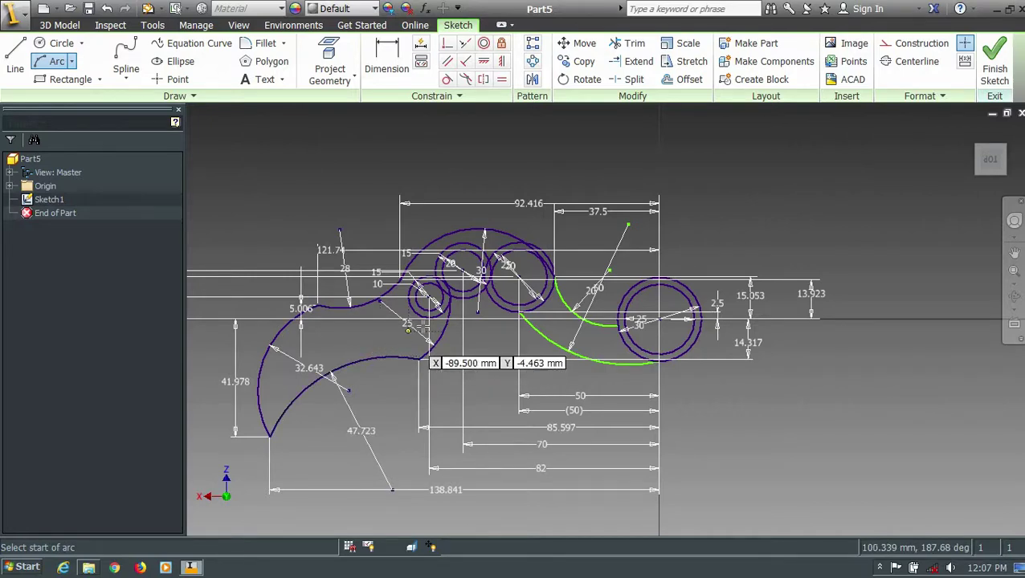
left_click(631, 45)
scroll(513, 297, "up", 3)
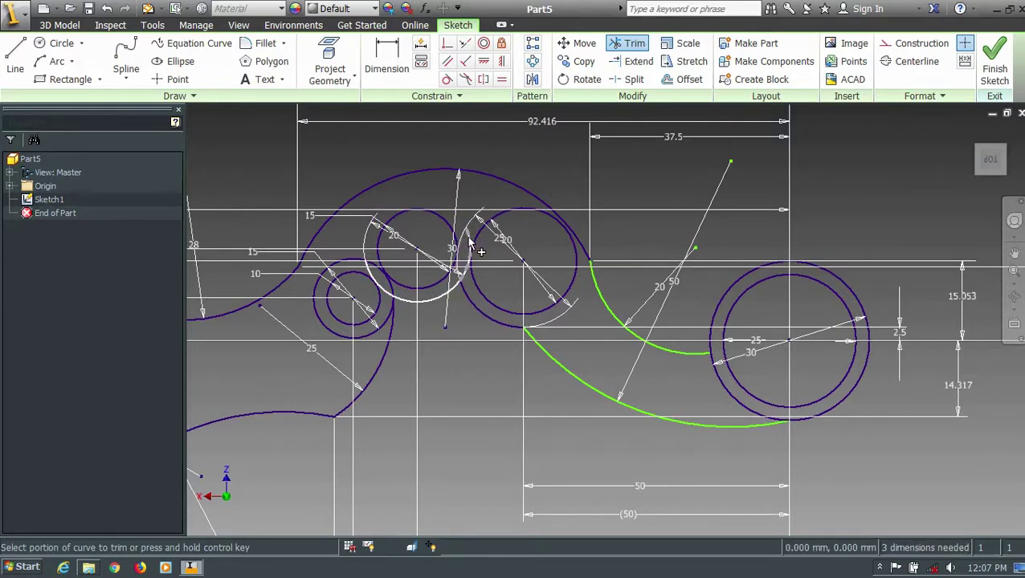
Trim the leftover circle segment inside the handle, finish Sketch1 and return to the home view
left_click(348, 264)
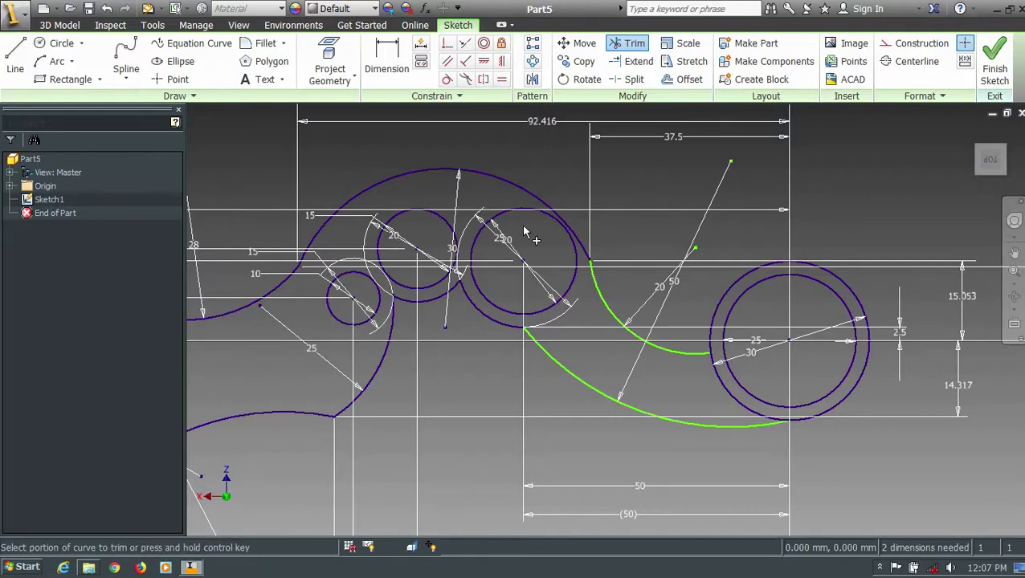
scroll(530, 229, "down", 3)
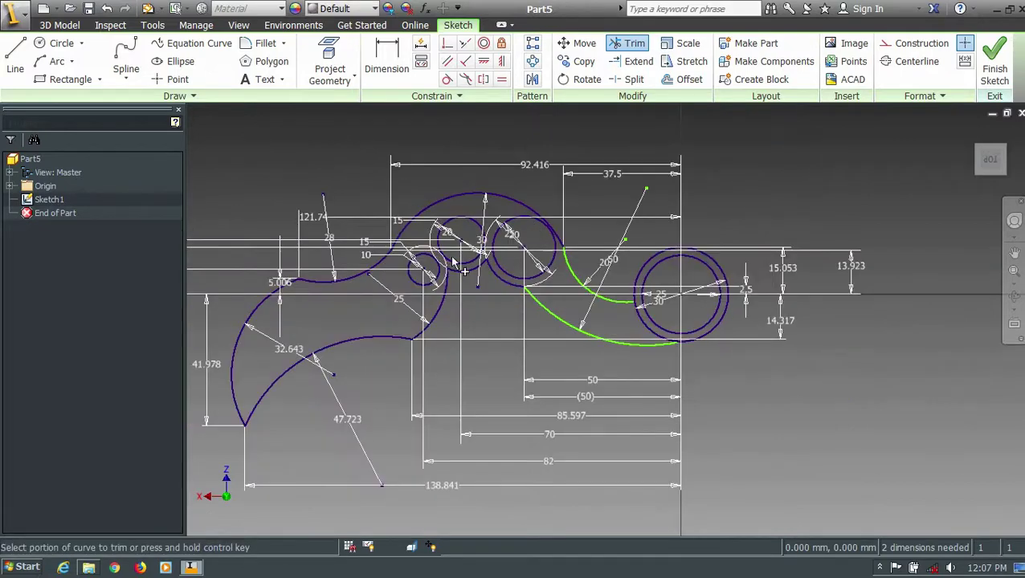
left_click(991, 81)
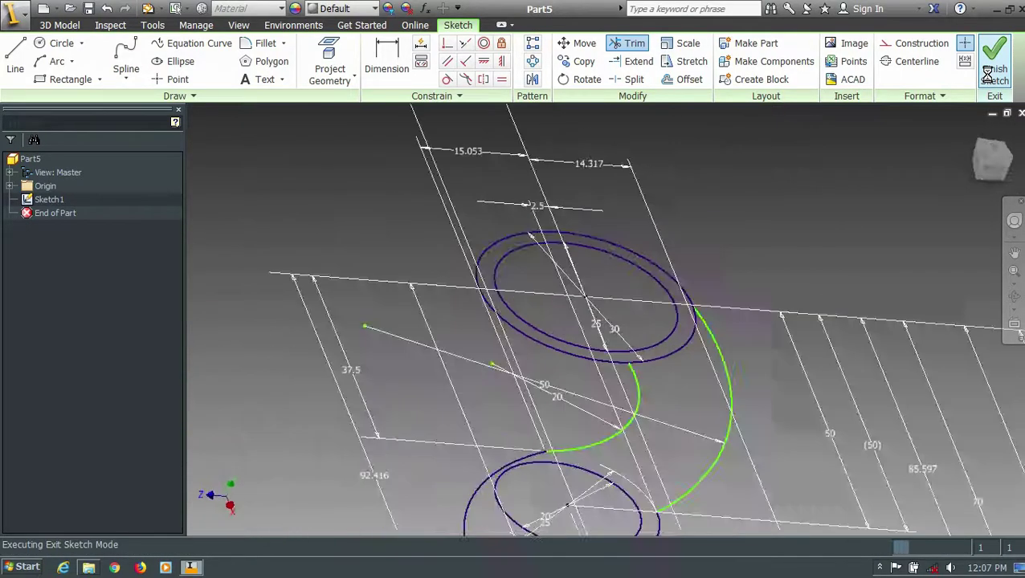
left_click(971, 134)
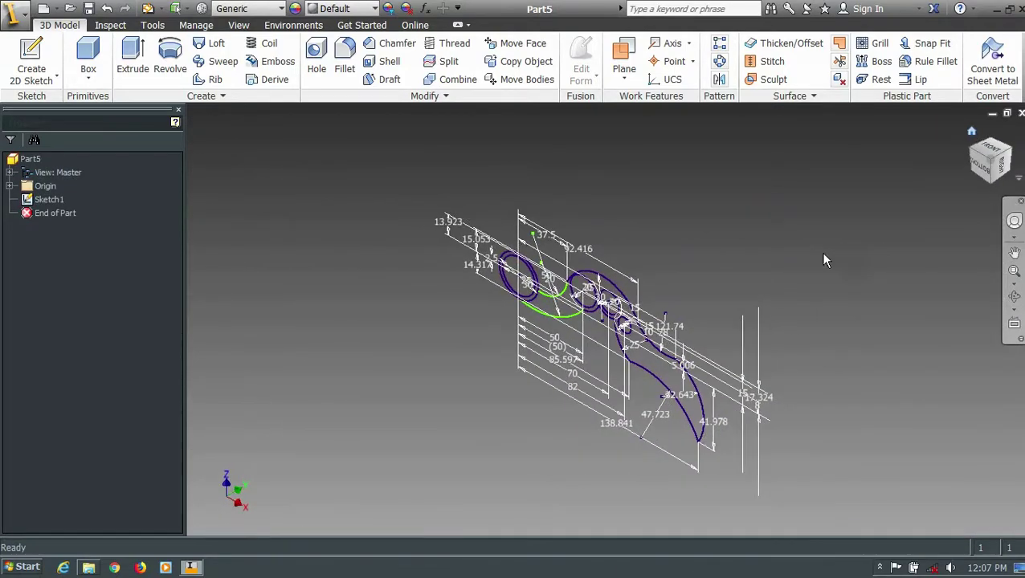
scroll(692, 321, "down", 2)
Extrude the karambit outline 3 mm into the solid Extrusion1, shown in the home view
scroll(691, 320, "up", 3)
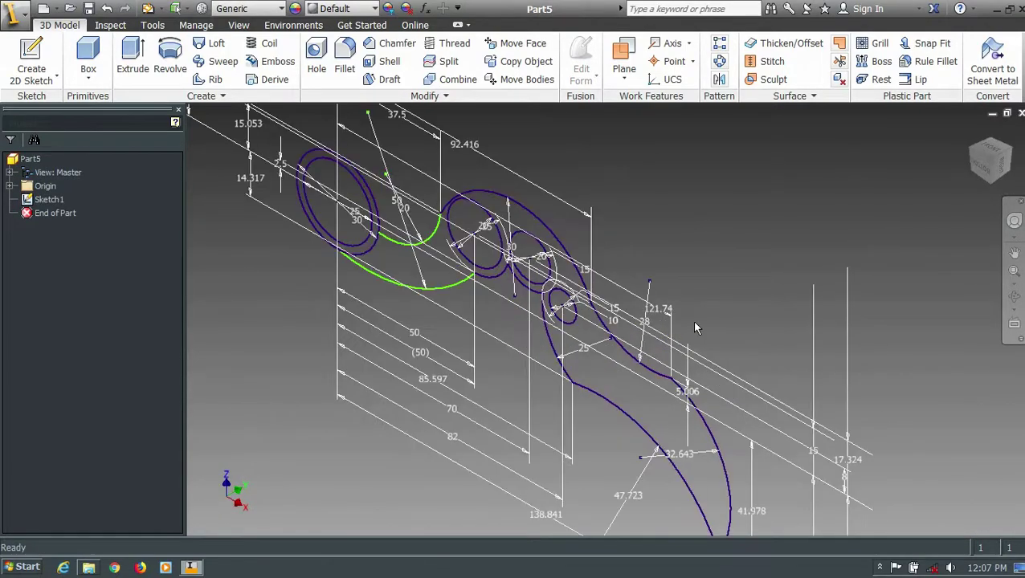
scroll(692, 320, "down", 3)
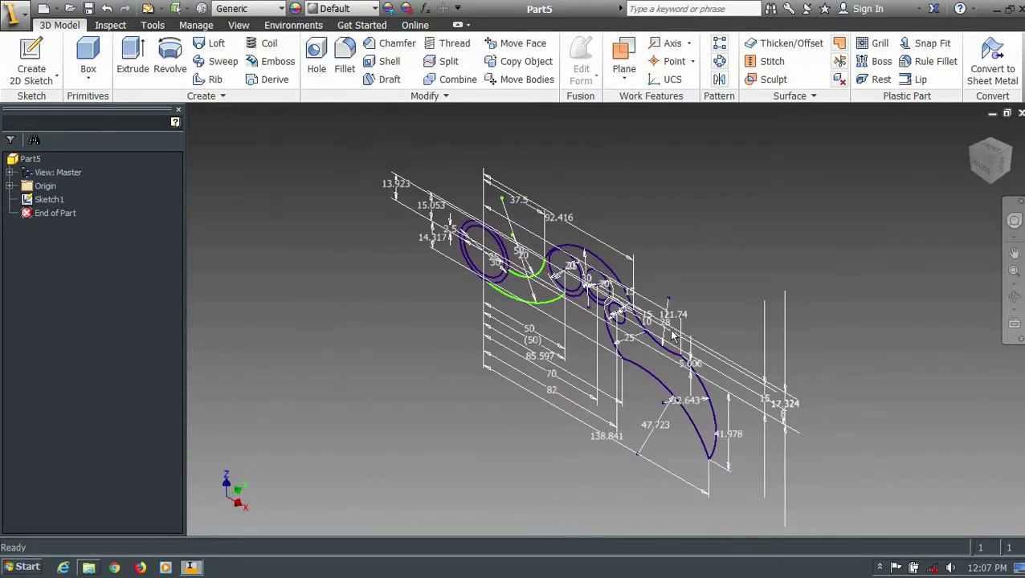
left_click(1012, 159)
scroll(724, 325, "down", 3)
scroll(724, 326, "down", 2)
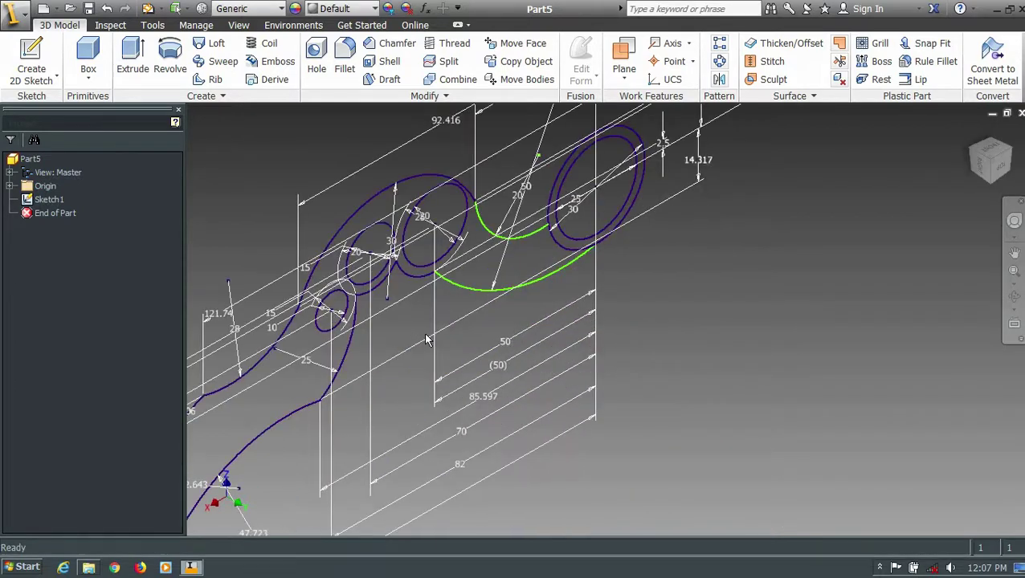
scroll(725, 325, "up", 2)
left_click(971, 127)
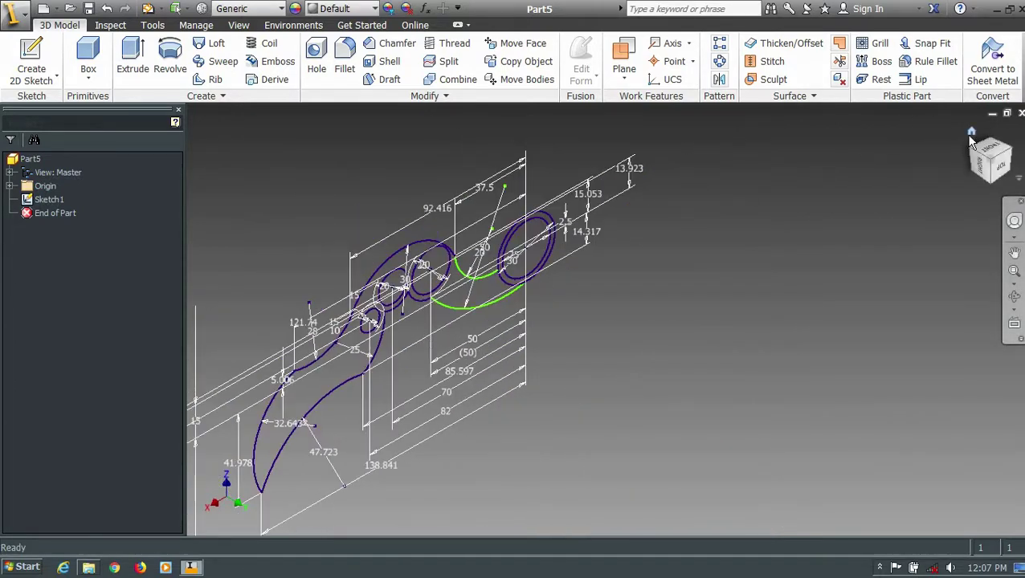
left_click(132, 56)
scroll(480, 346, "down", 3)
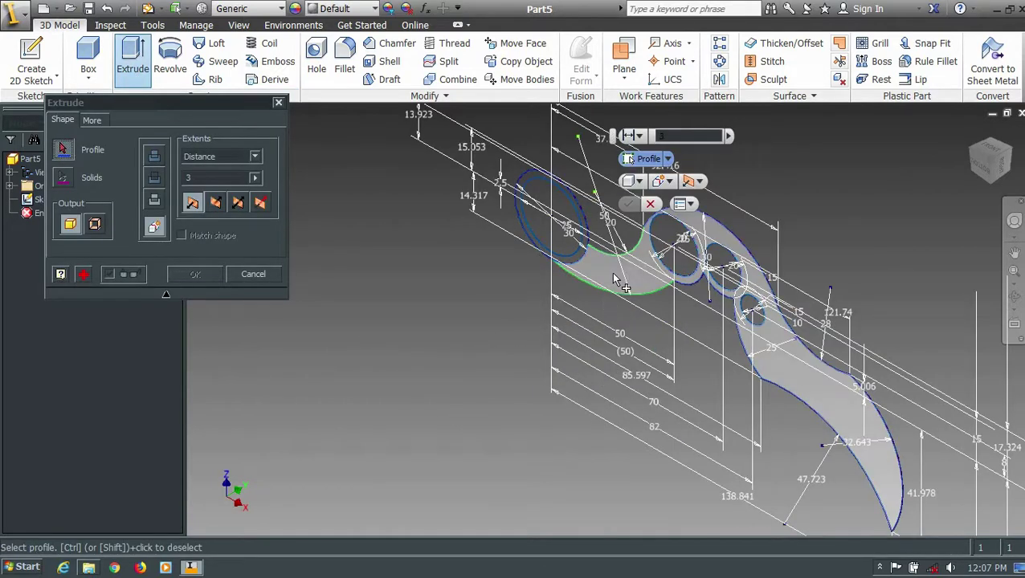
left_click(572, 267)
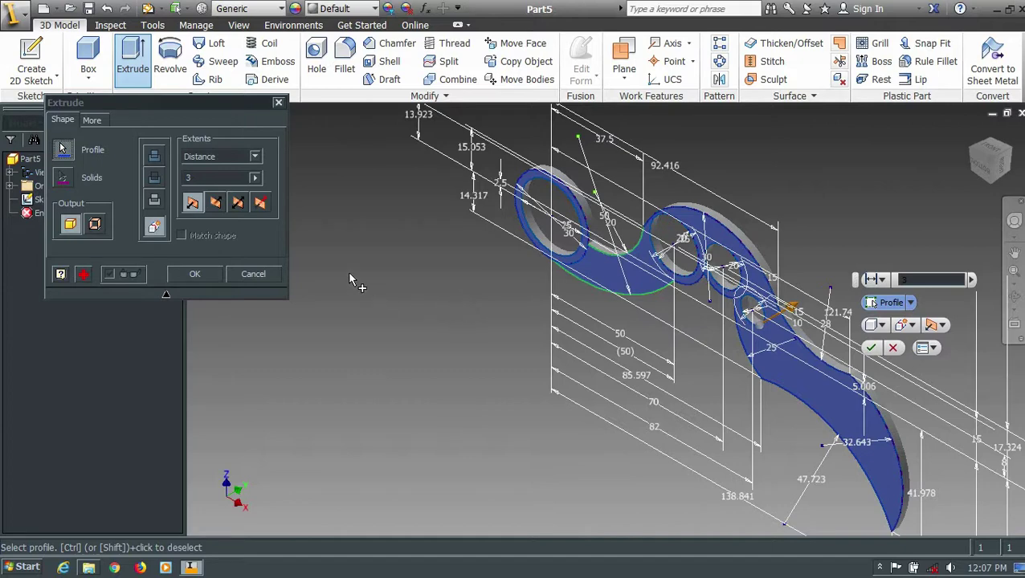
left_click(867, 349)
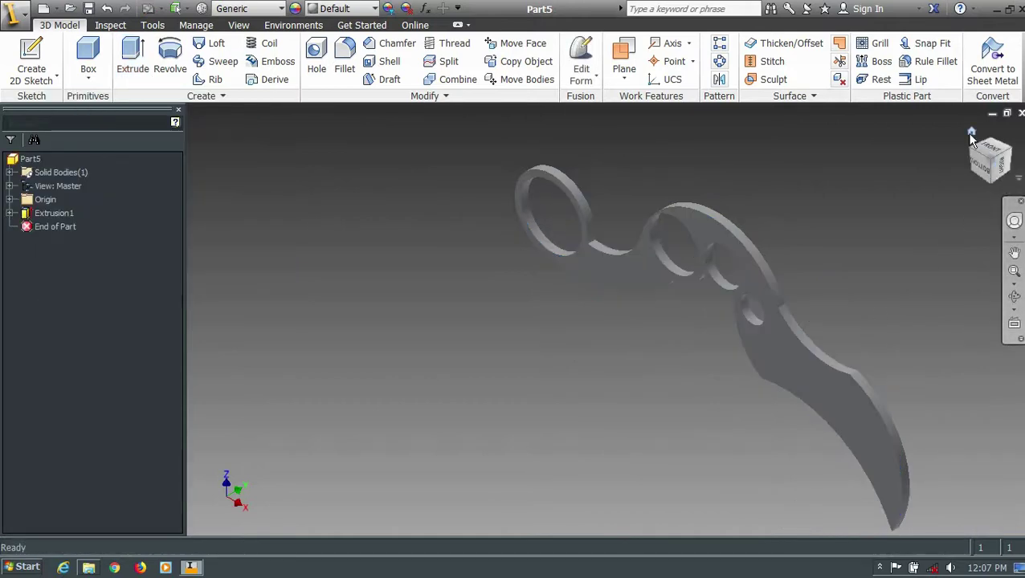
left_click(971, 135)
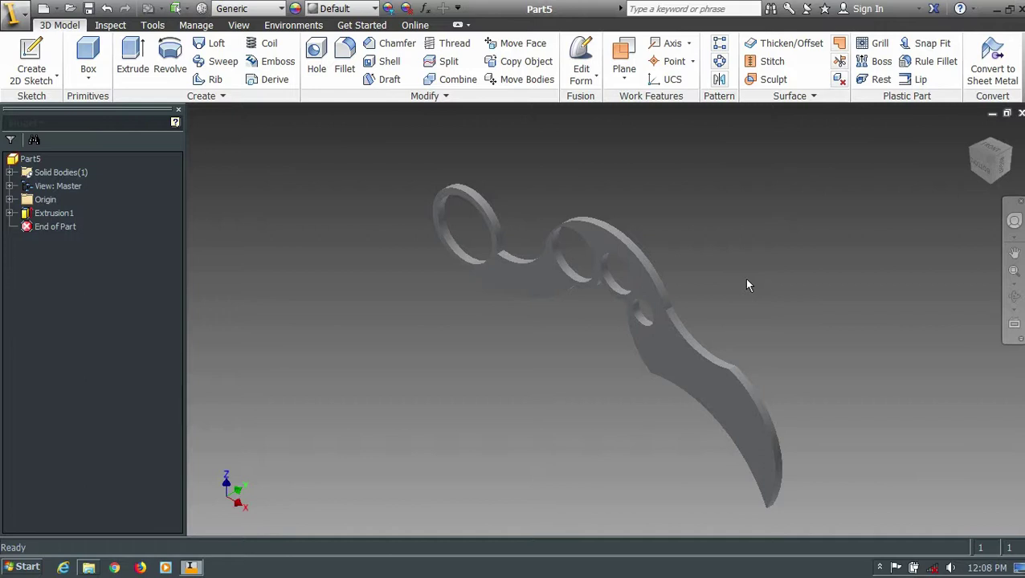
Start a 2 mm fillet and select the first four edges around the rings and blade
left_click(343, 65)
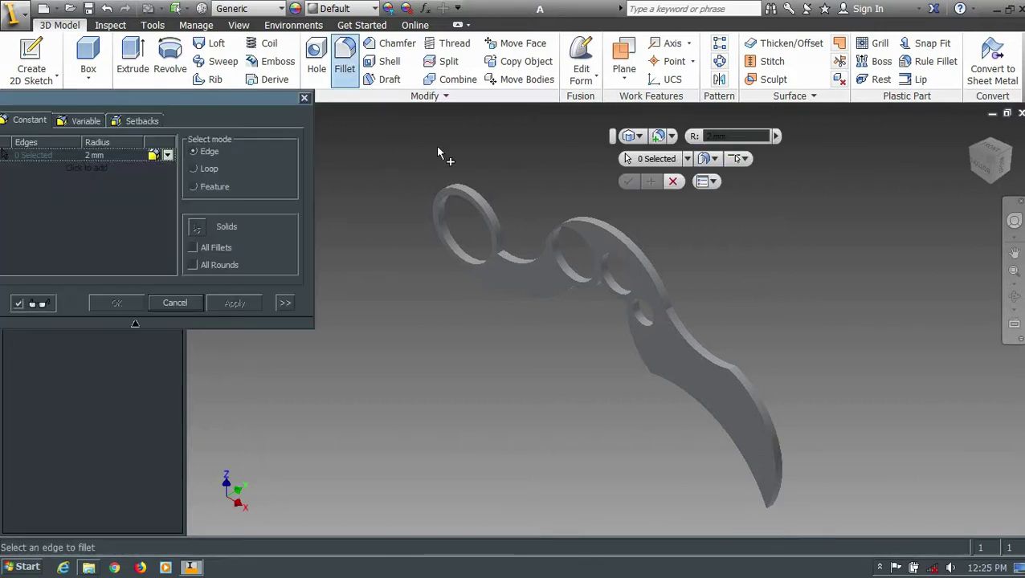
scroll(441, 161, "down", 2)
scroll(497, 233, "down", 3)
scroll(514, 257, "down", 3)
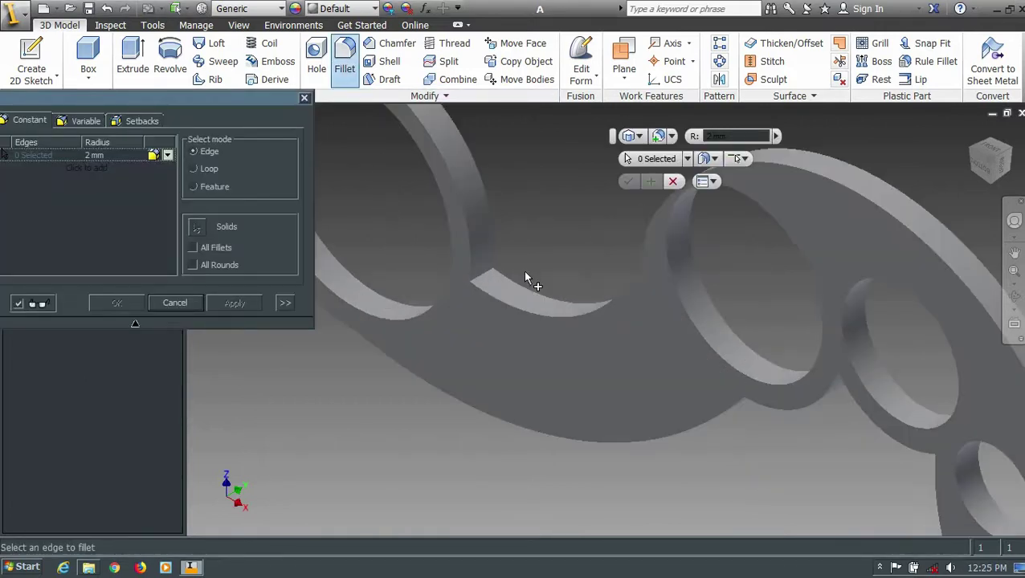
left_click(480, 280)
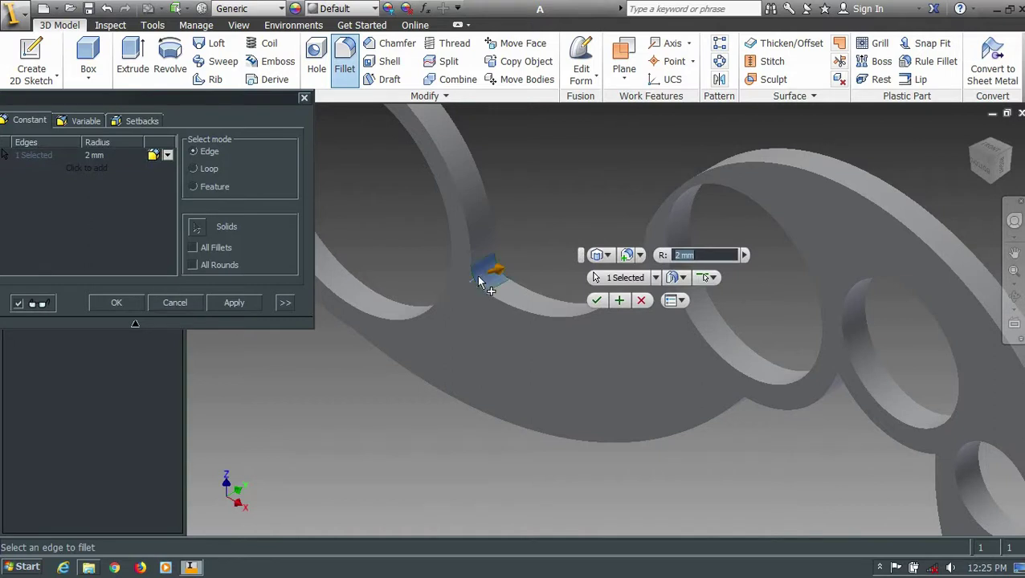
scroll(478, 281, "up", 3)
scroll(478, 281, "up", 2)
scroll(686, 353, "down", 4)
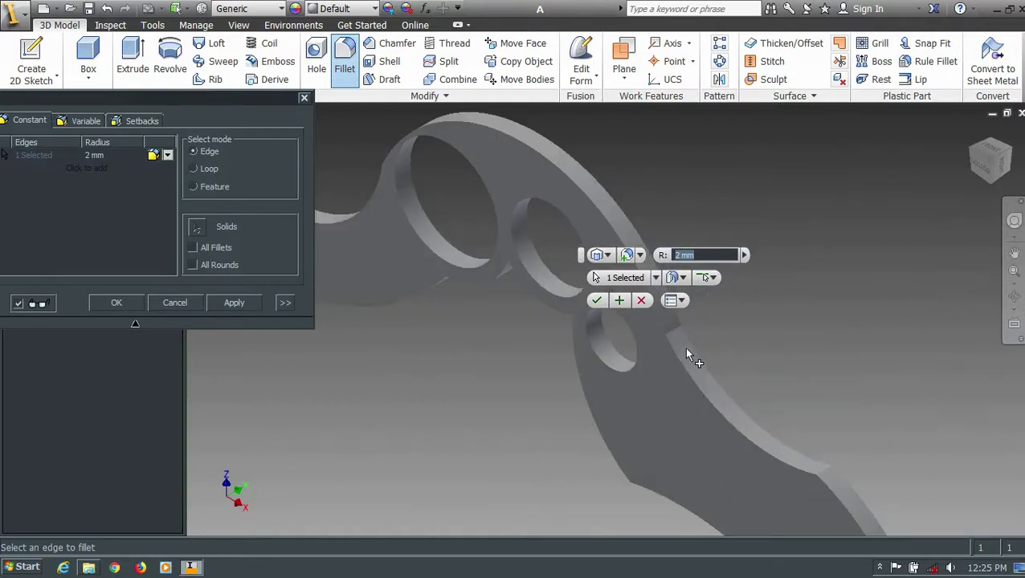
scroll(686, 353, "down", 2)
left_click(666, 321)
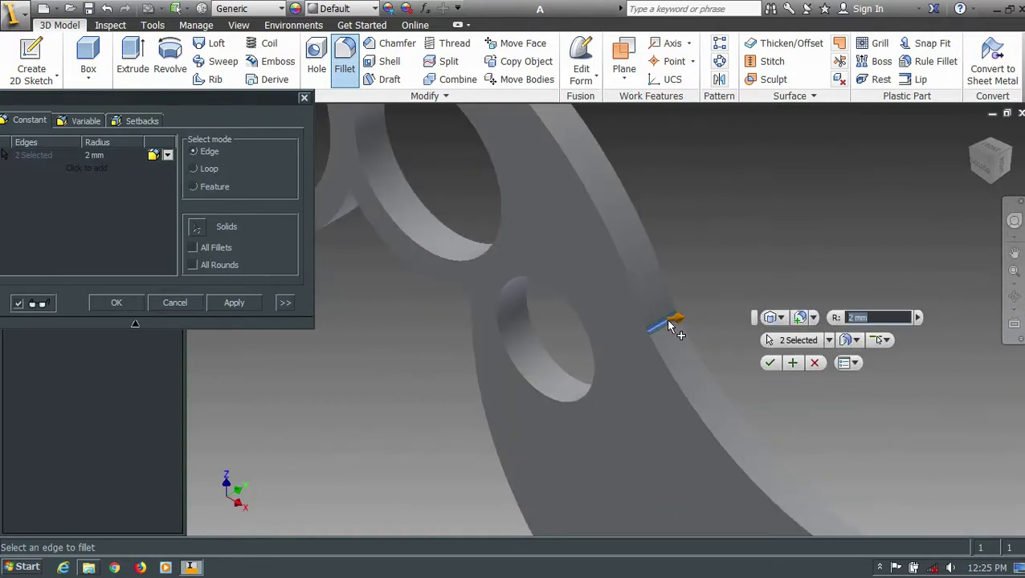
scroll(668, 319, "up", 2)
scroll(660, 315, "up", 1)
scroll(679, 353, "up", 1)
scroll(703, 405, "down", 2)
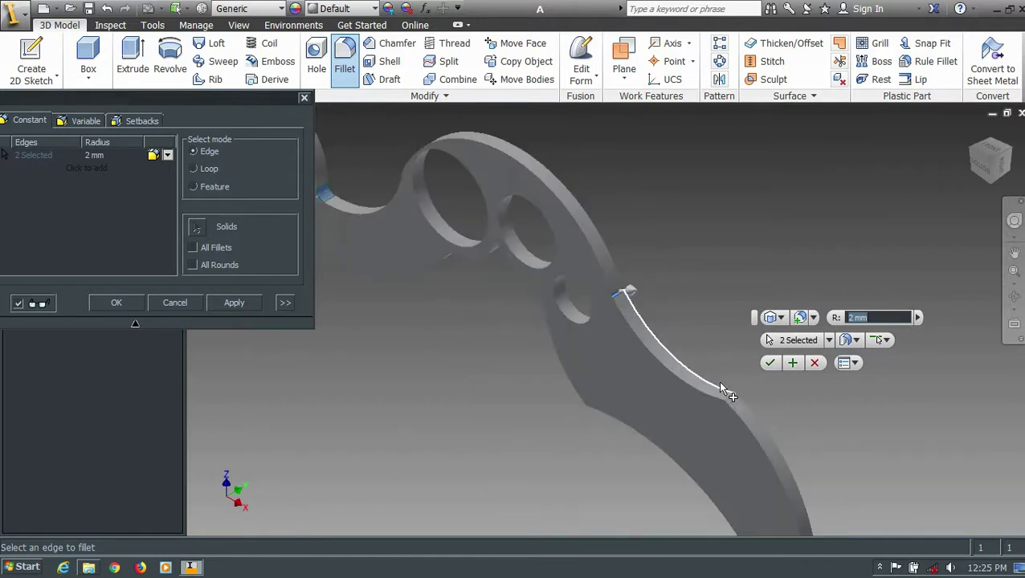
scroll(721, 387, "down", 1)
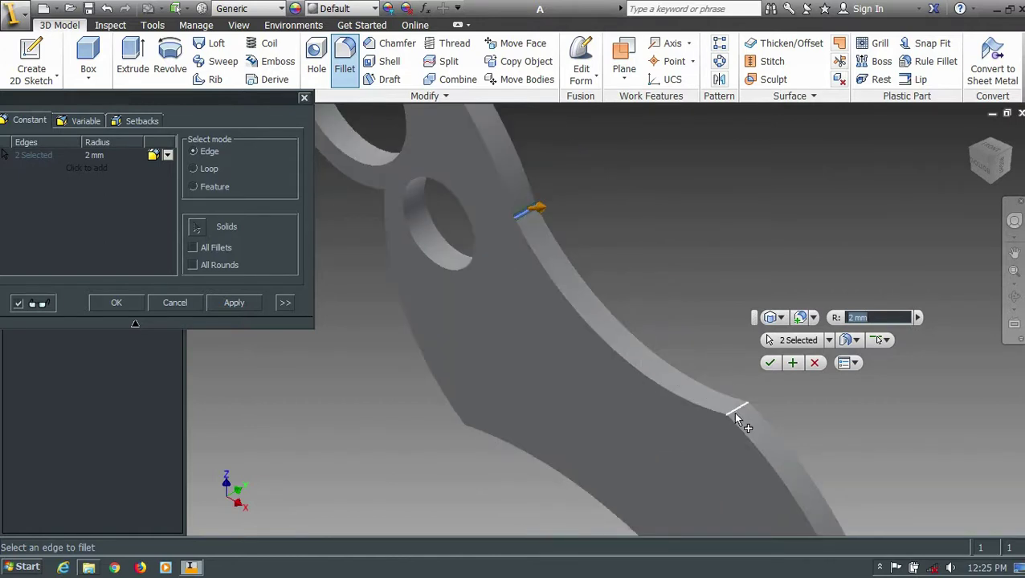
scroll(737, 420, "up", 3)
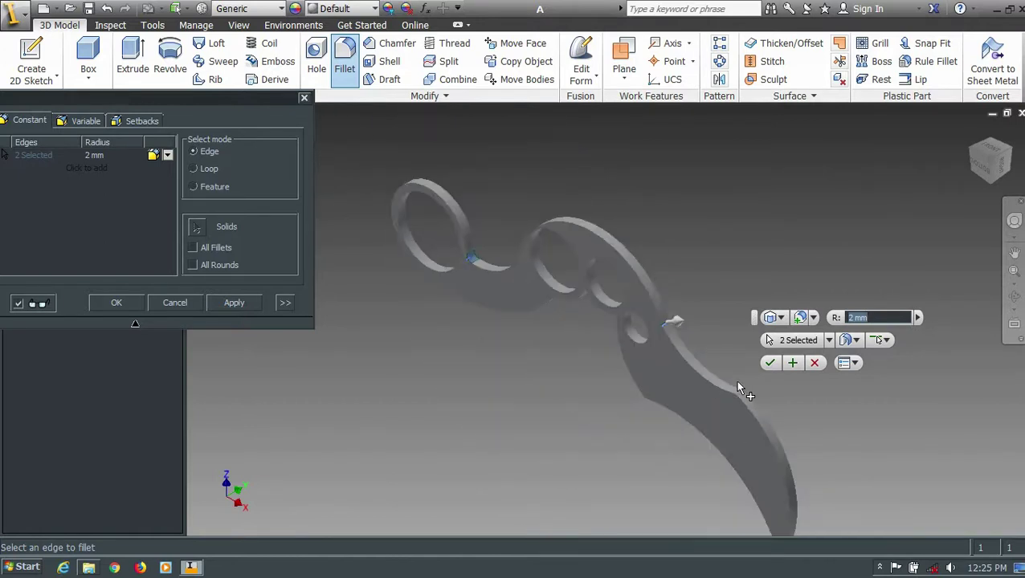
left_click(992, 186)
scroll(630, 312, "down", 3)
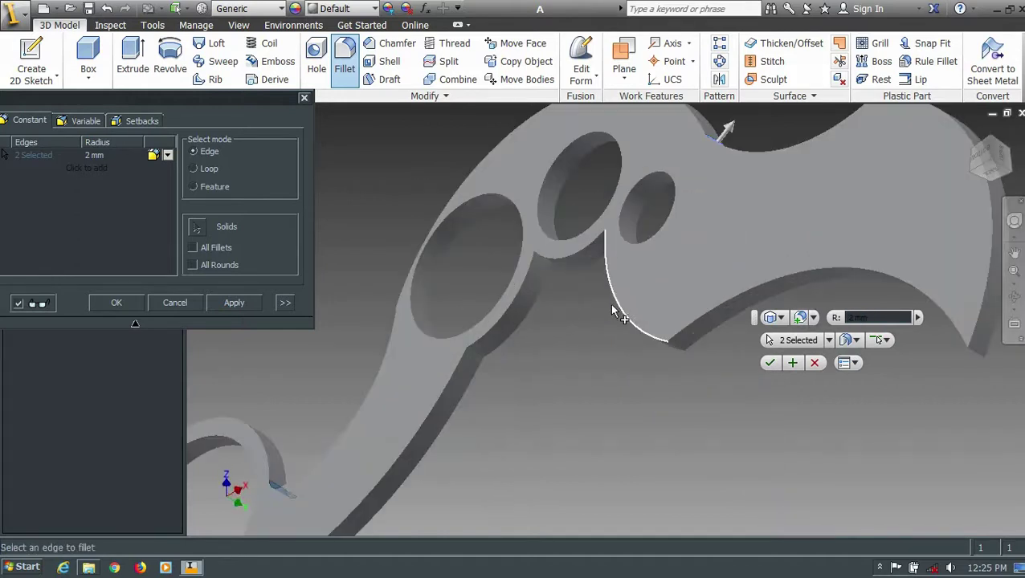
scroll(562, 281, "down", 2)
left_click(354, 400)
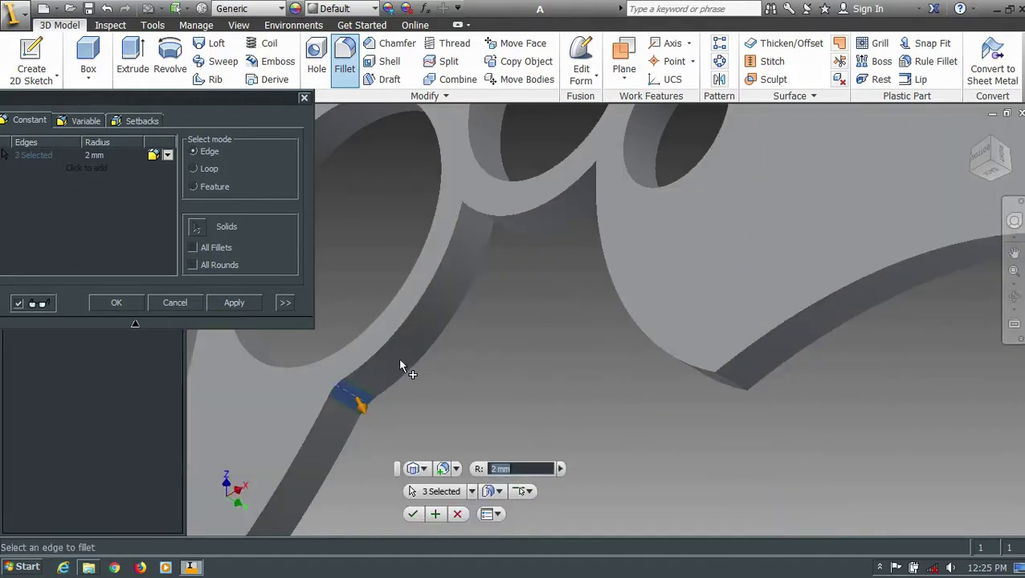
scroll(397, 357, "up", 3)
scroll(398, 357, "up", 2)
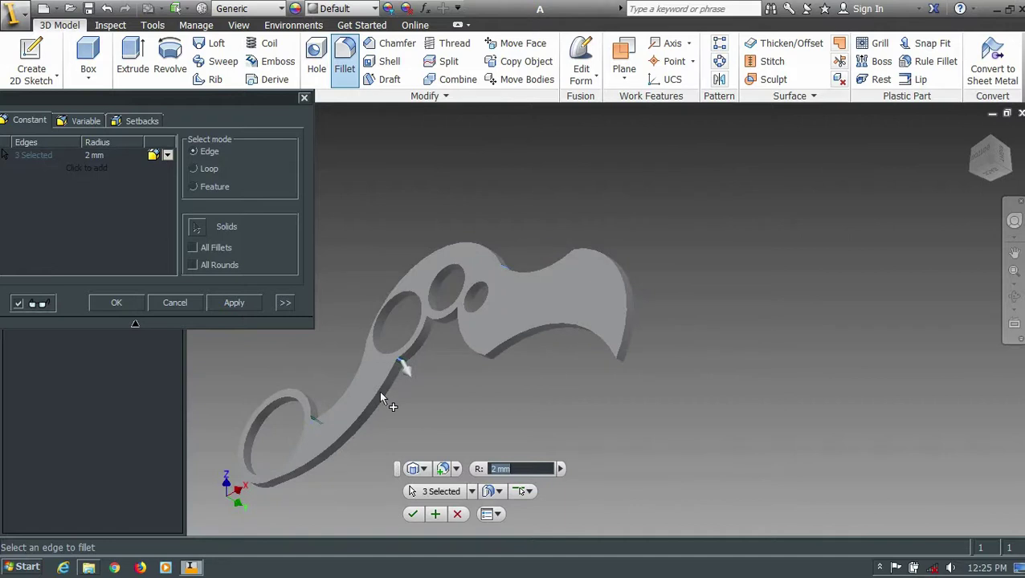
scroll(270, 474, "down", 3)
left_click(273, 471)
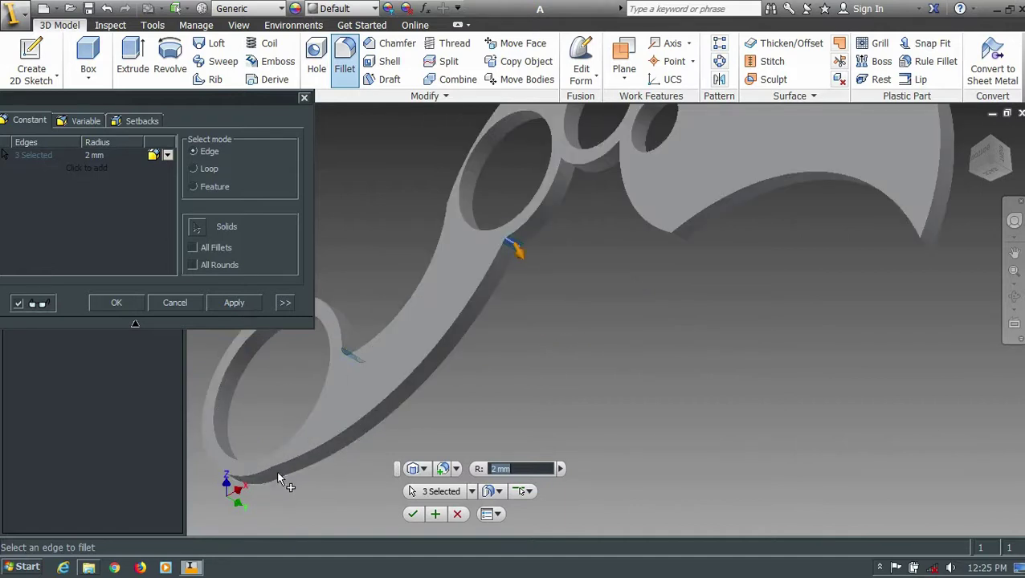
scroll(280, 477, "up", 3)
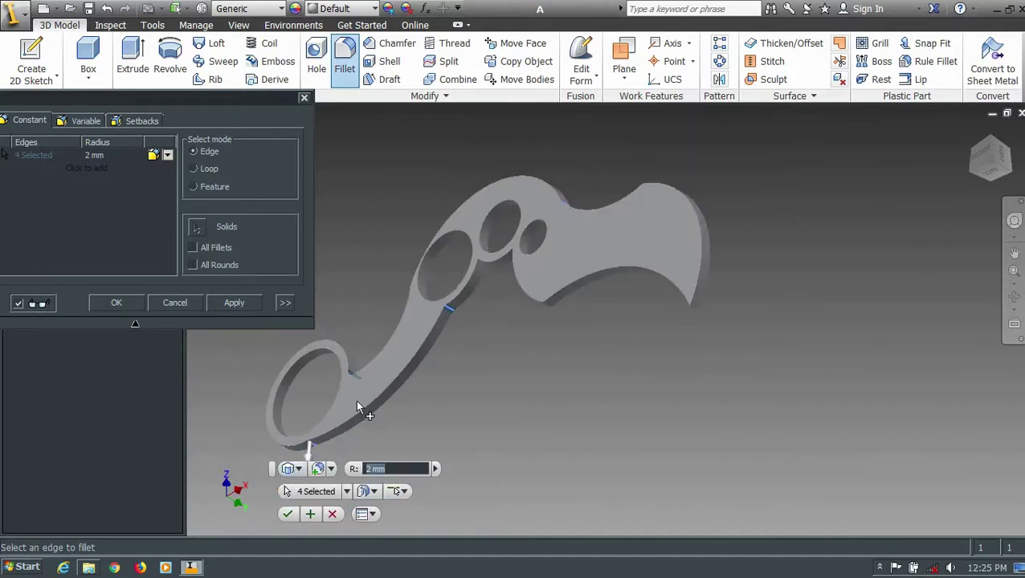
scroll(308, 445, "down", 3)
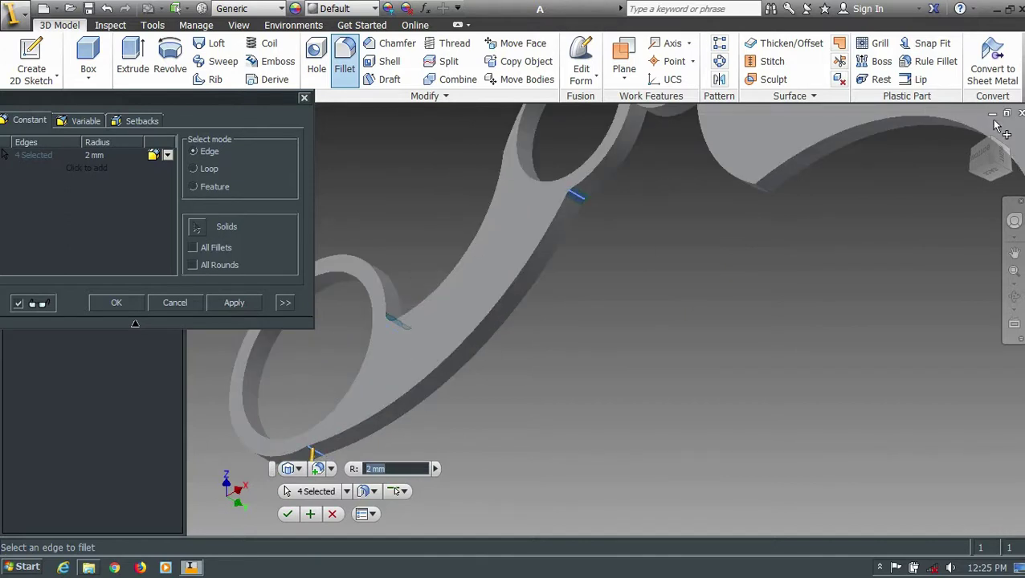
Add the fifth and sixth edges and apply the 2 mm fillet as Fillet1
left_click(975, 177)
scroll(602, 315, "down", 5)
scroll(606, 320, "down", 2)
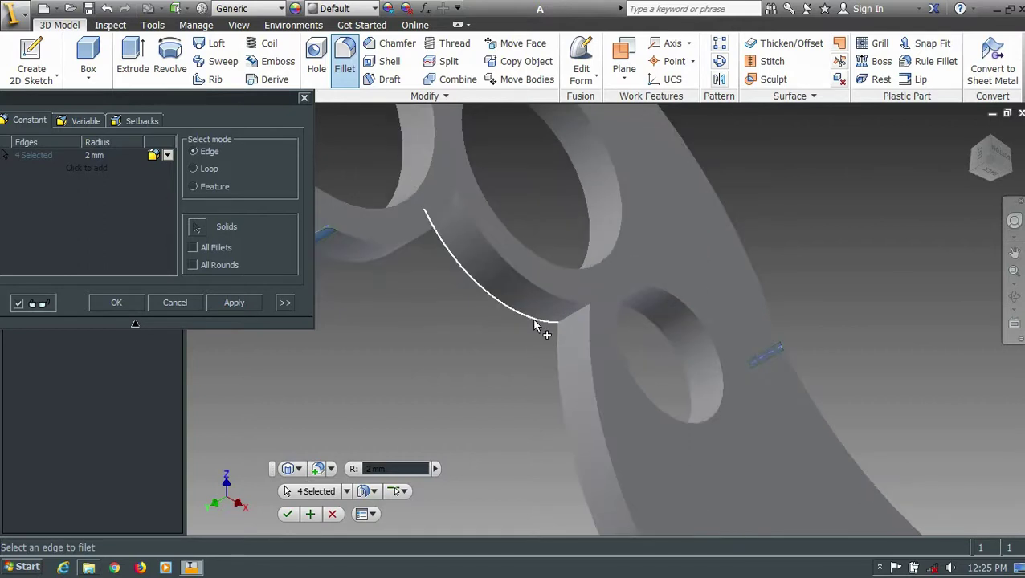
left_click(575, 321)
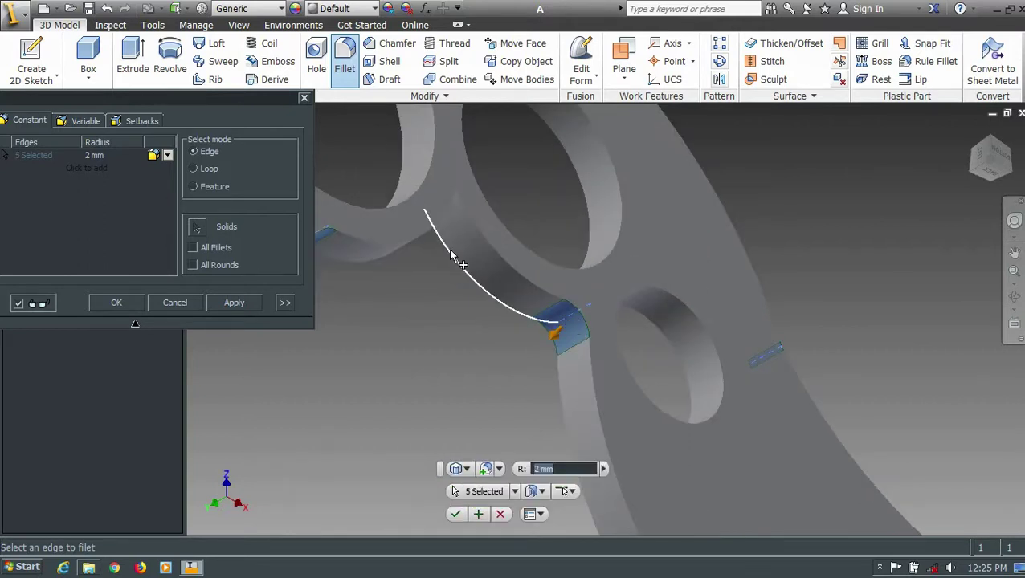
left_click(974, 166)
scroll(608, 314, "down", 1)
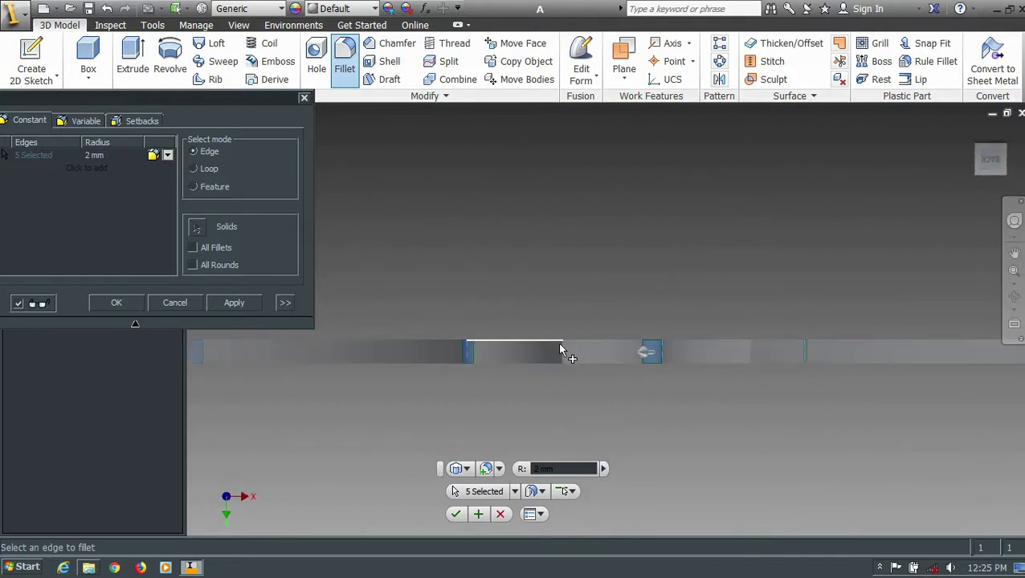
scroll(562, 347, "down", 2)
left_click(545, 347)
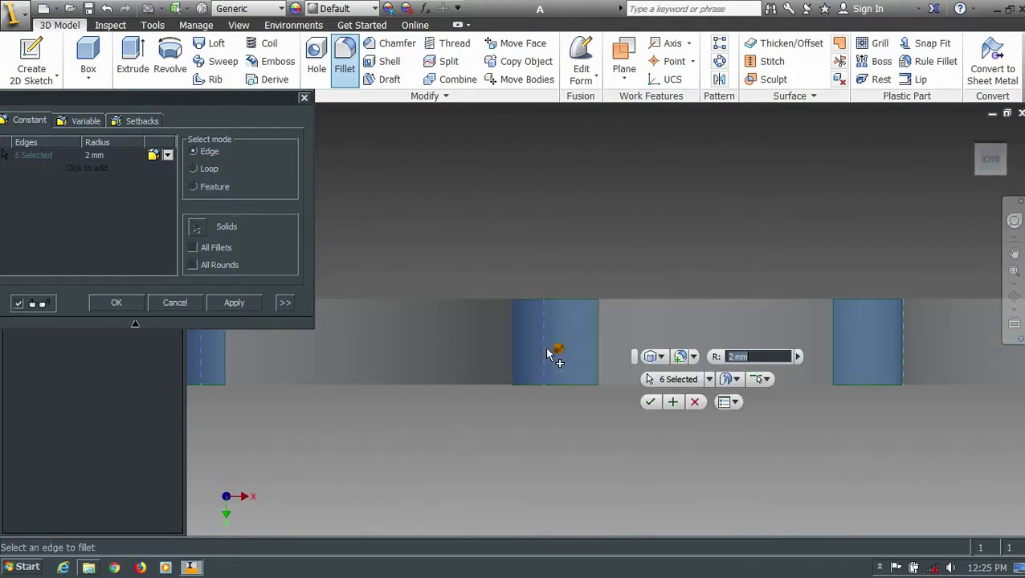
scroll(544, 347, "up", 2)
scroll(544, 347, "up", 1)
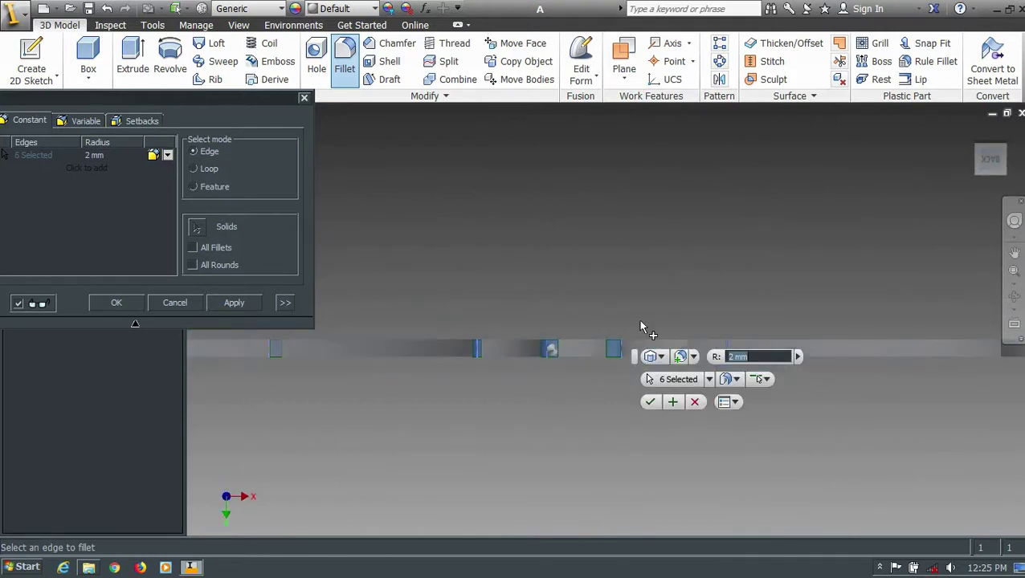
left_click(248, 303)
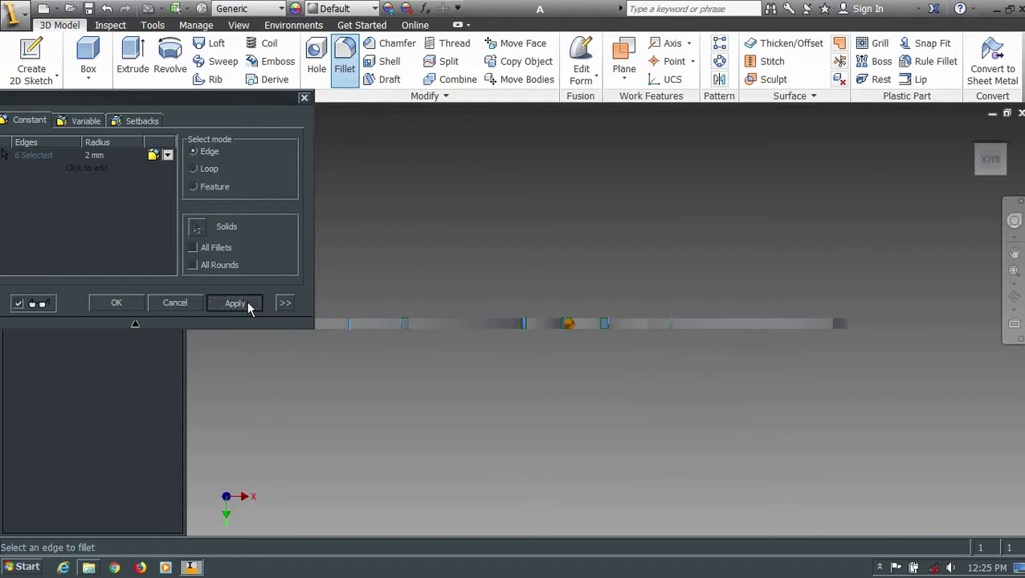
left_click(304, 98)
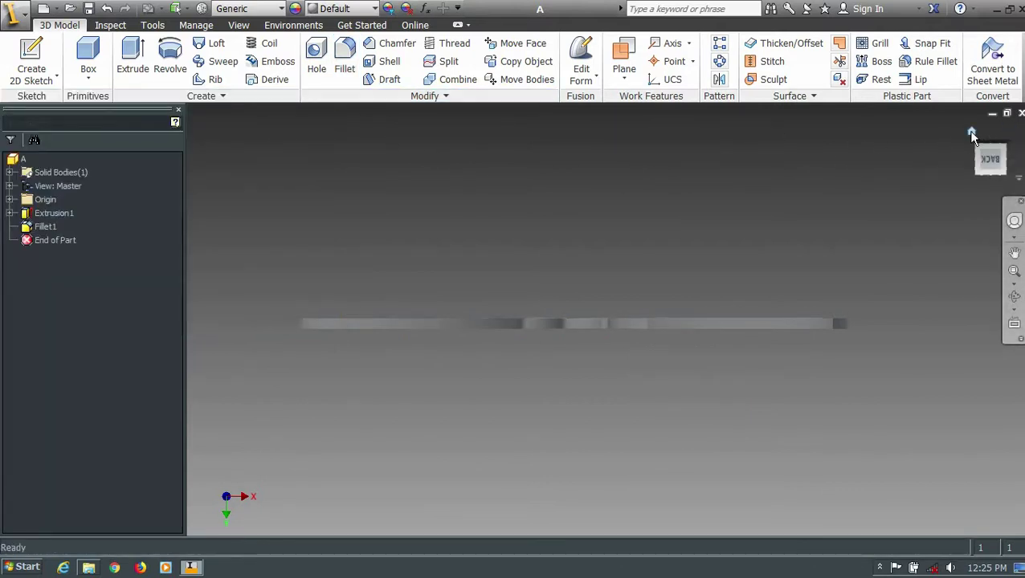
Orbit the filleted knife to inspect it from face-on and oblique angles
left_click(972, 136)
scroll(661, 325, "up", 3)
scroll(573, 251, "down", 2)
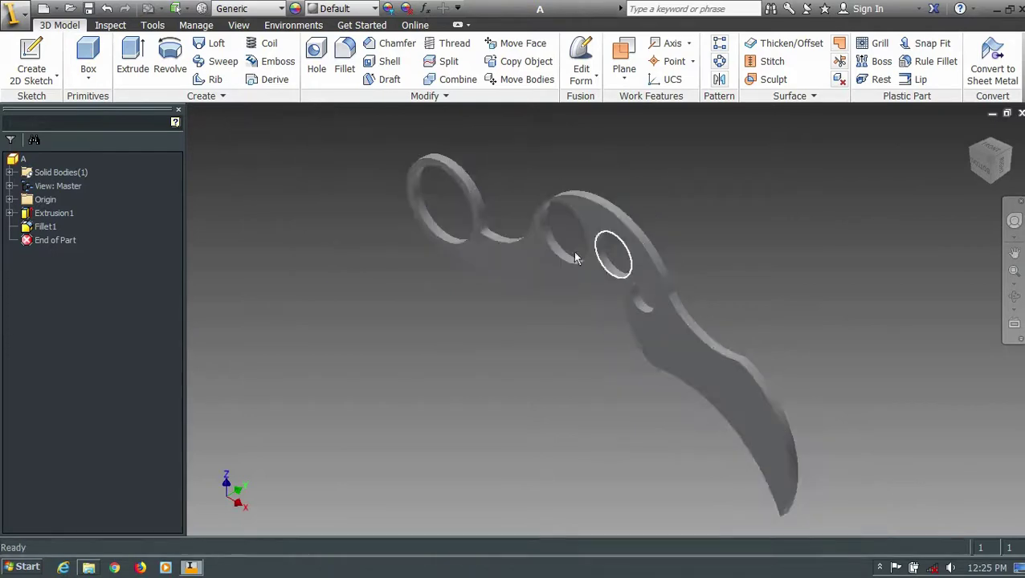
middle_click_drag(573, 251, 506, 305, "shift")
scroll(505, 304, "up", 3)
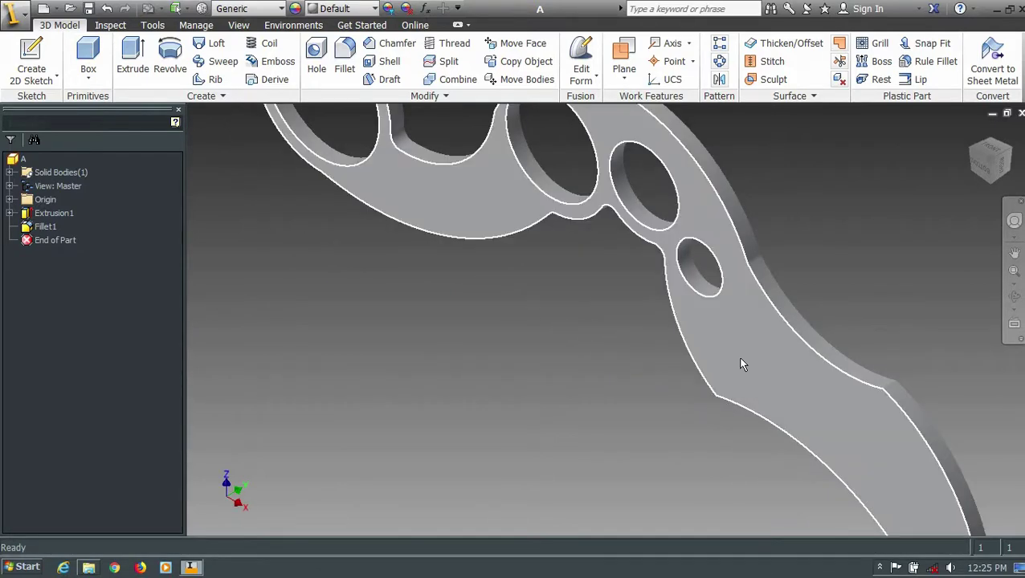
middle_click_drag(739, 363, 835, 310, "shift")
middle_click_drag(665, 274, 737, 278, "shift")
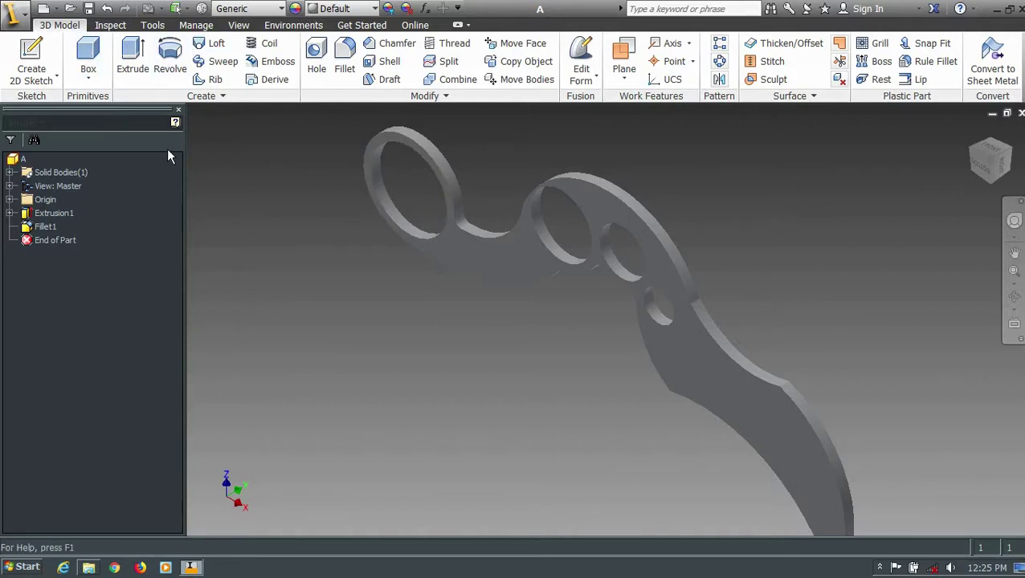
Start a Distance and Angle chamfer with a 45/2 angle and an initial distance
left_click(389, 49)
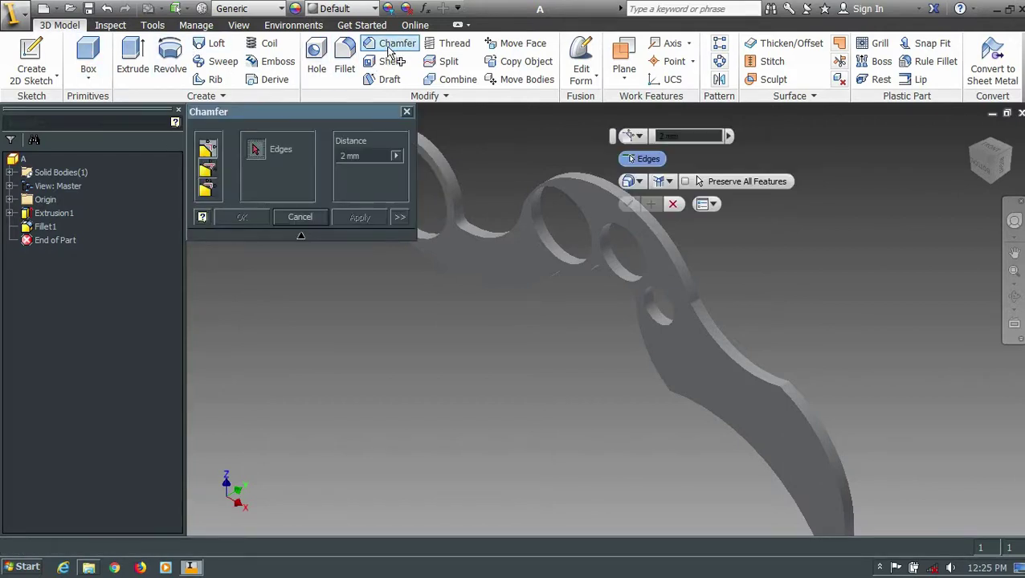
left_click(206, 170)
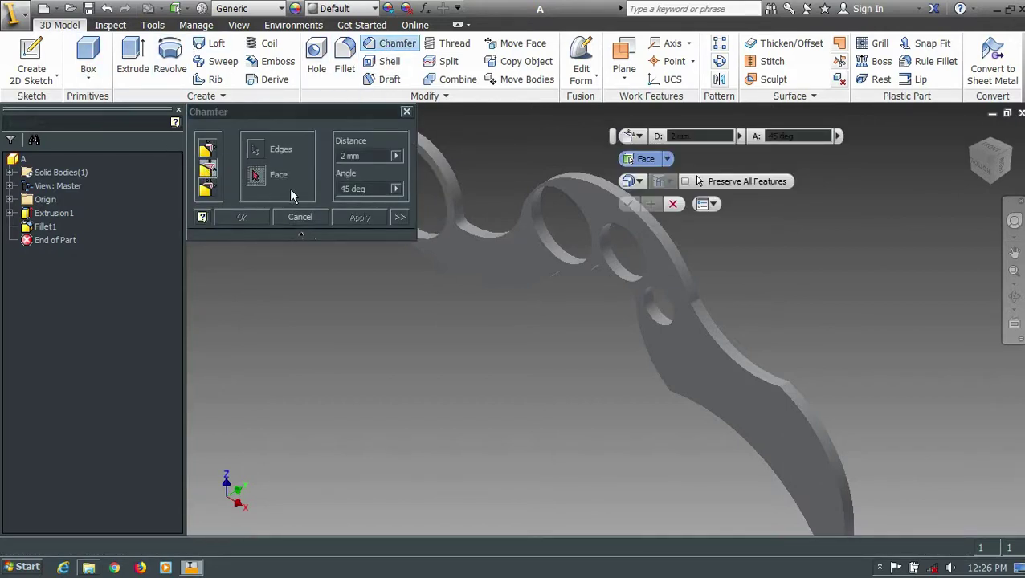
left_click_drag(369, 189, 341, 195)
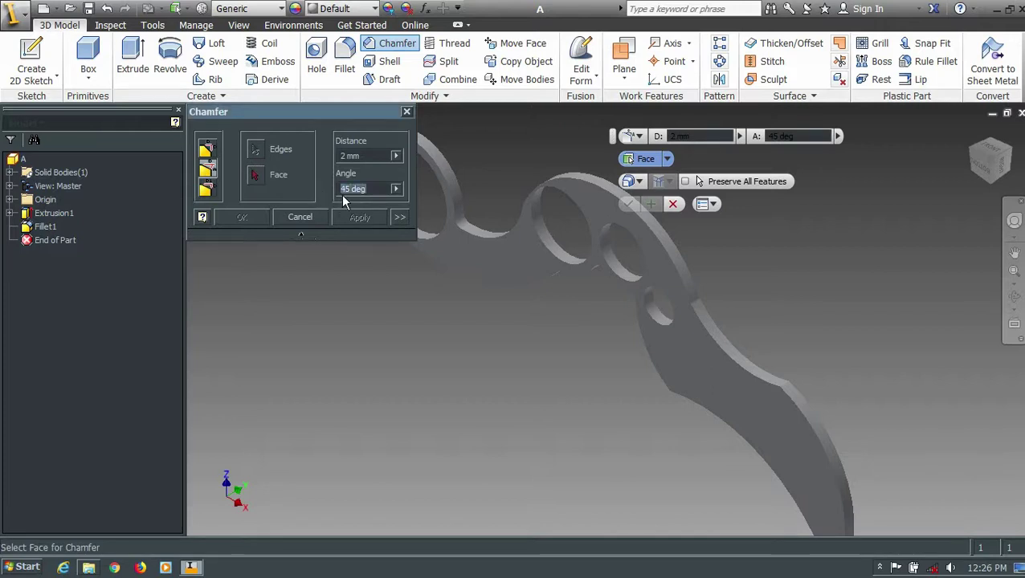
type("45.")
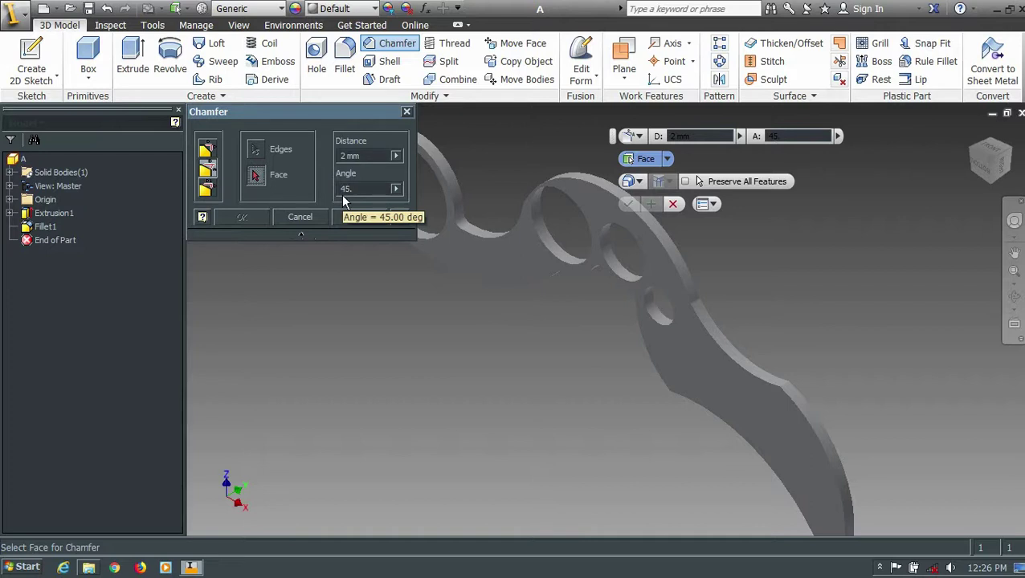
key("BackSpace")
type("/2")
left_click(365, 155)
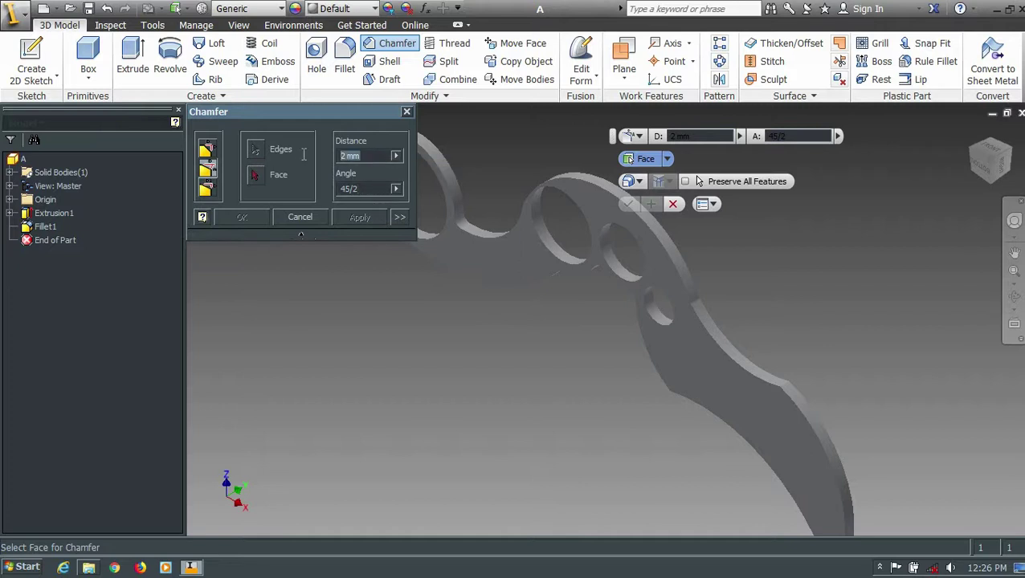
type("1.")
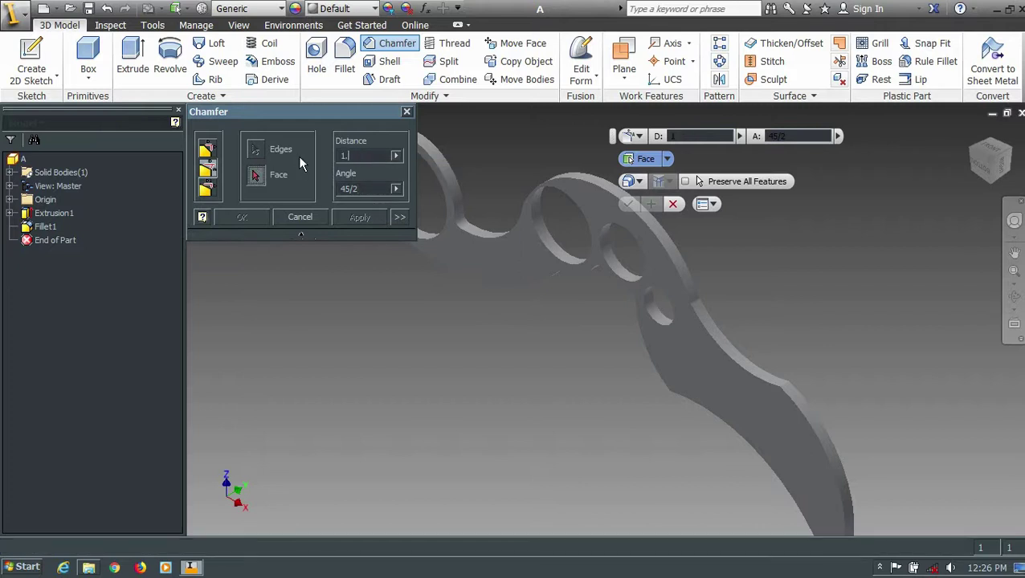
type("5")
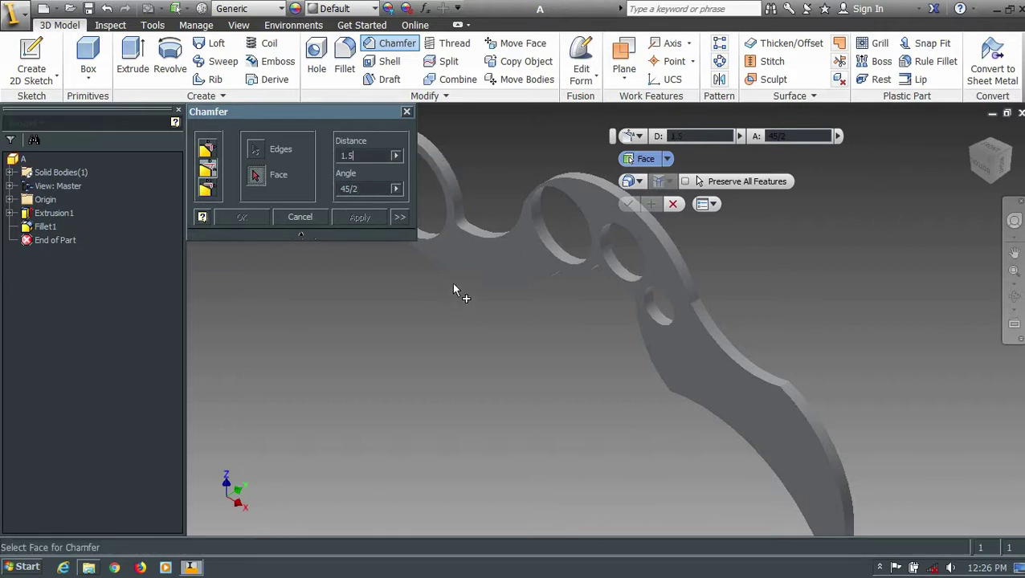
key("BackSpace")
type("6")
Pick the blade's flat face and its lower curved cutting edge, checking the bevel edge-on
middle_click_drag(522, 293, 700, 393, "shift")
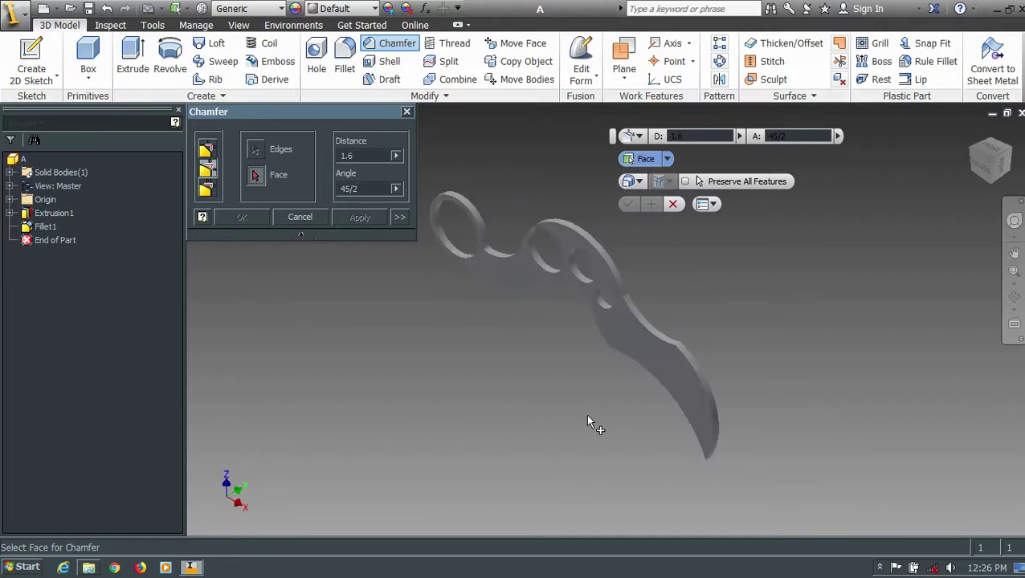
left_click(700, 392)
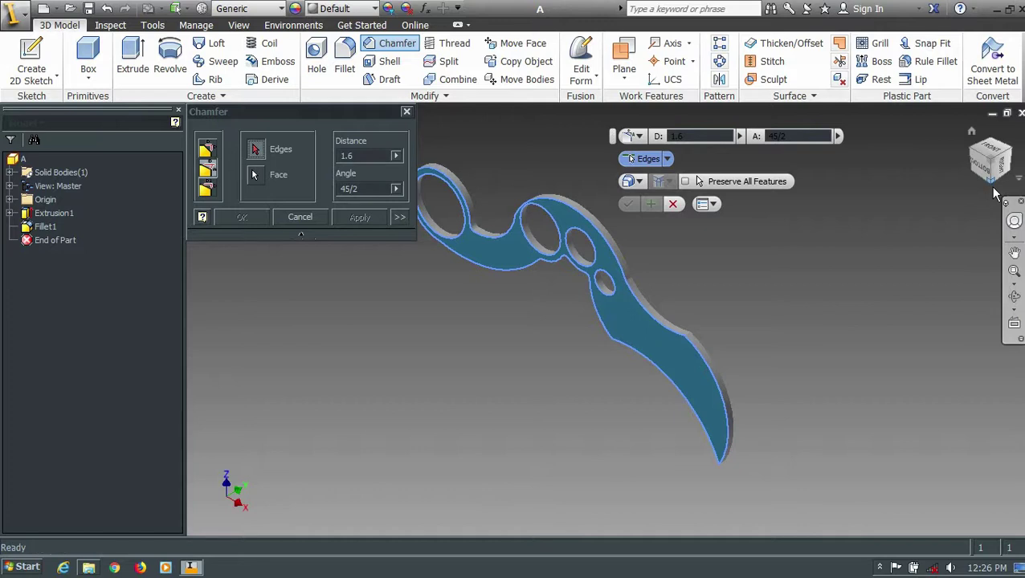
middle_click_drag(985, 198, 697, 290, "shift")
scroll(697, 291, "down", 3)
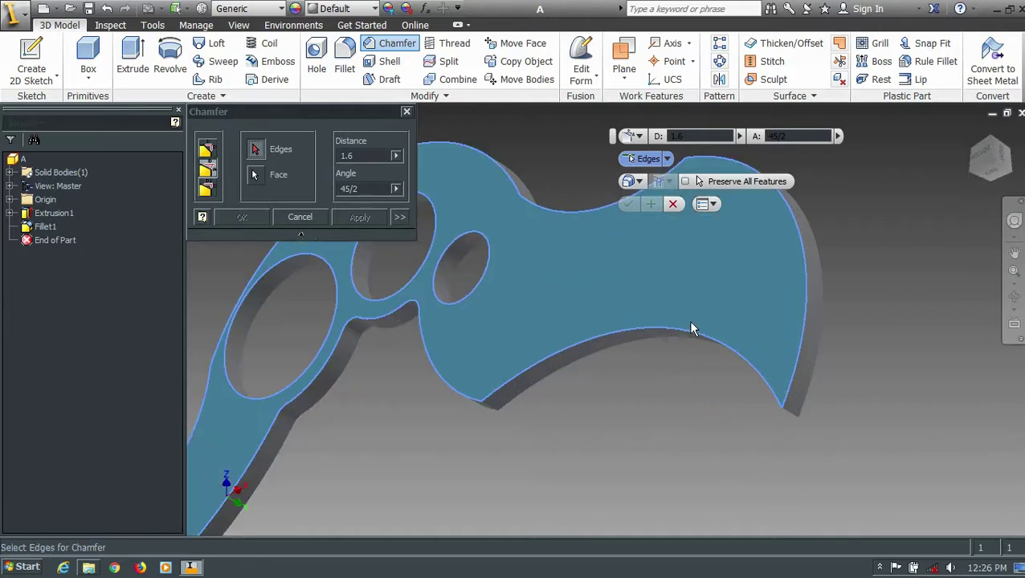
left_click(686, 336)
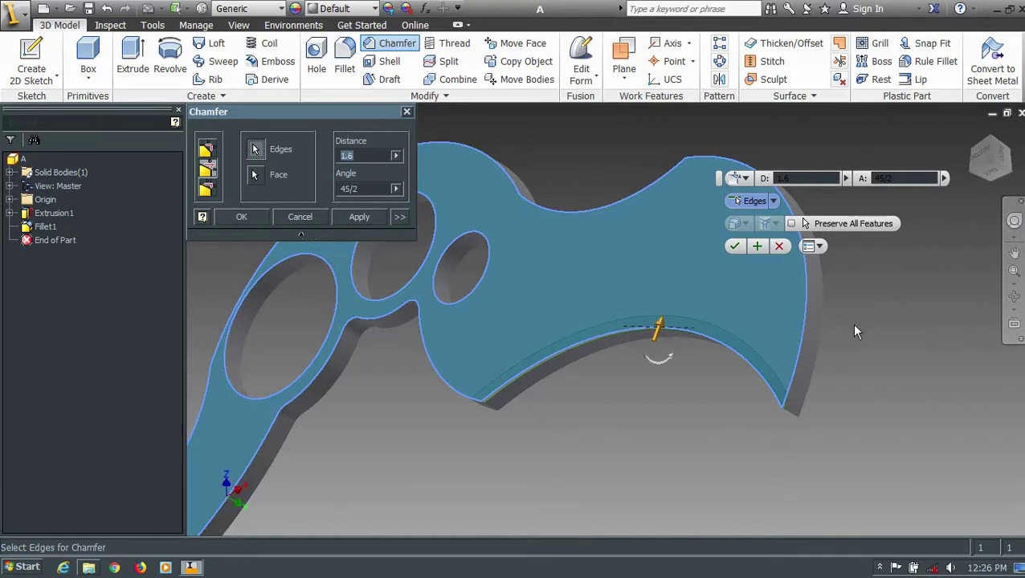
mouse_move(990, 161)
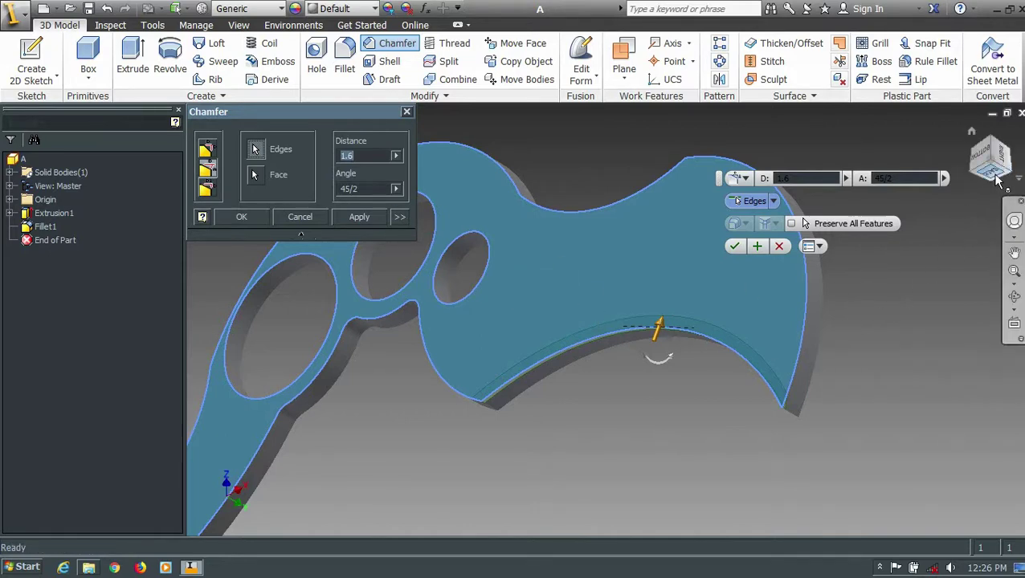
left_click(994, 186)
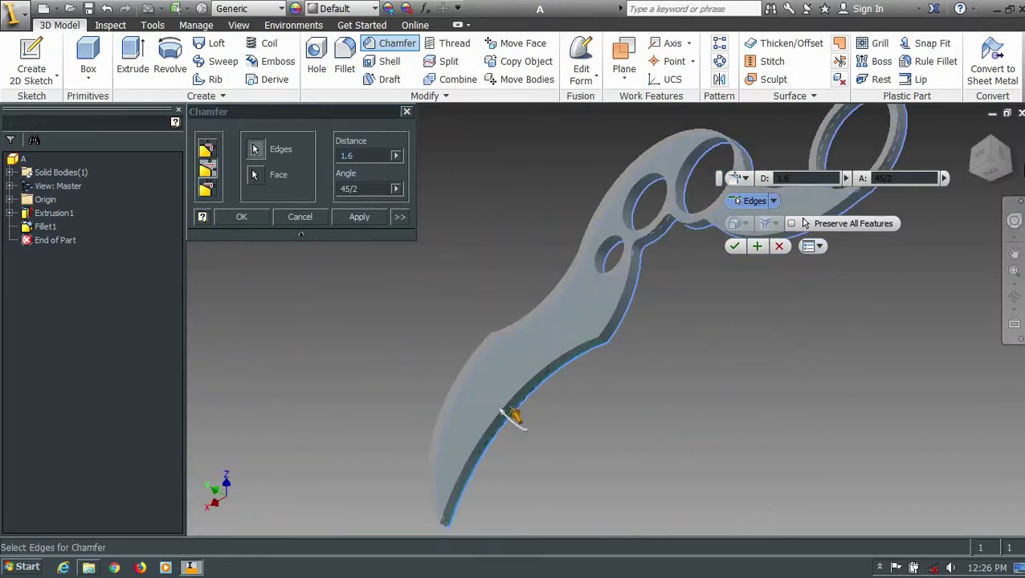
left_click(986, 165)
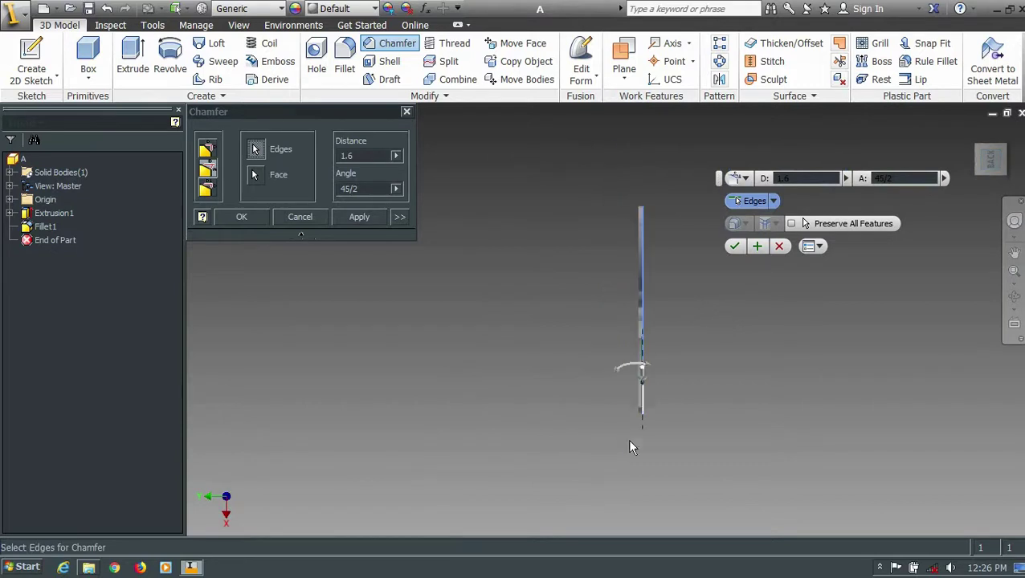
scroll(636, 361, "up", 2)
scroll(618, 387, "up", 3)
scroll(621, 388, "up", 1)
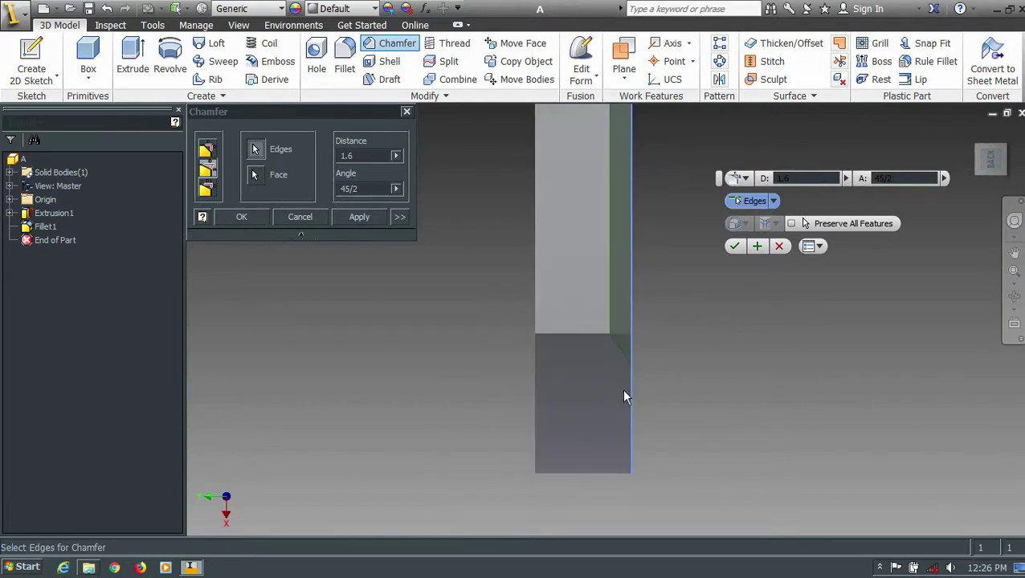
Correct the chamfer distance to 3.6 mm and apply the chamfer
left_click(376, 156)
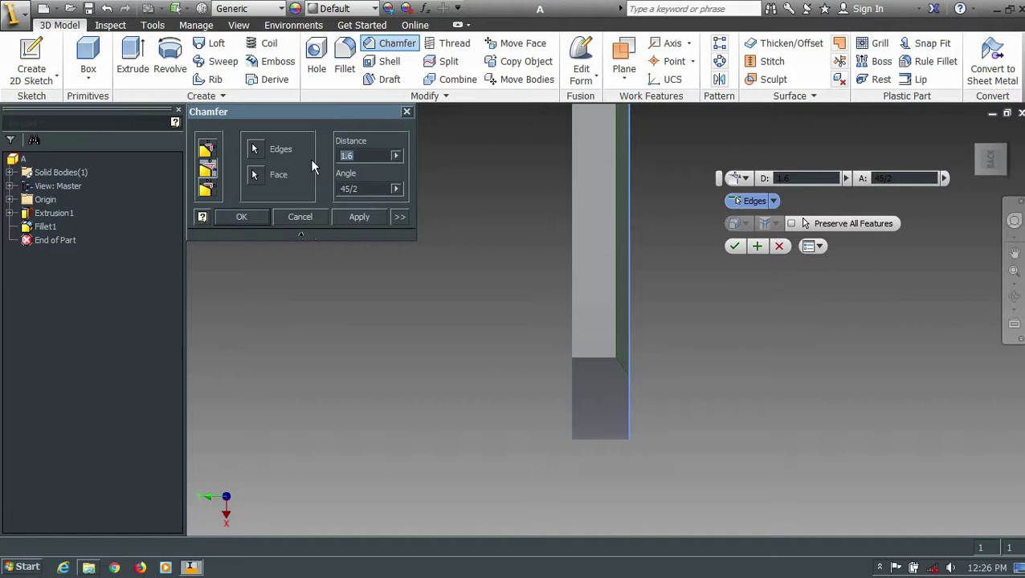
type("6")
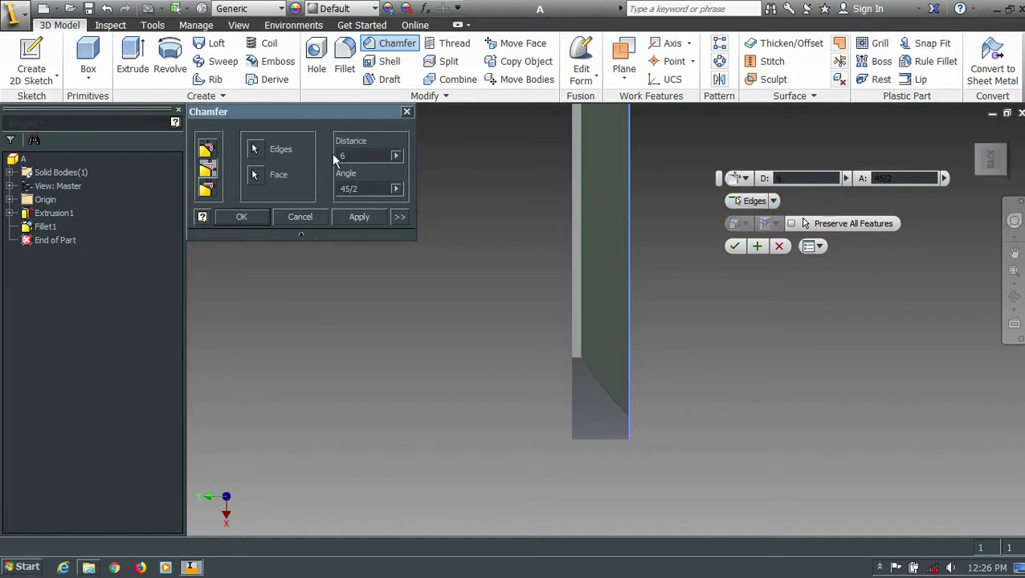
key("BackSpace")
type("3.")
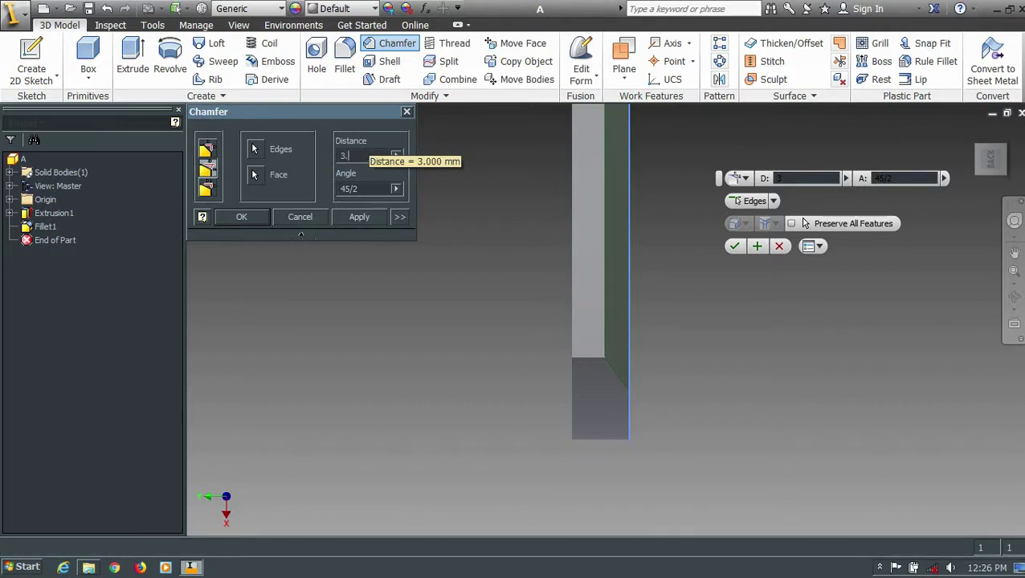
left_click(361, 217)
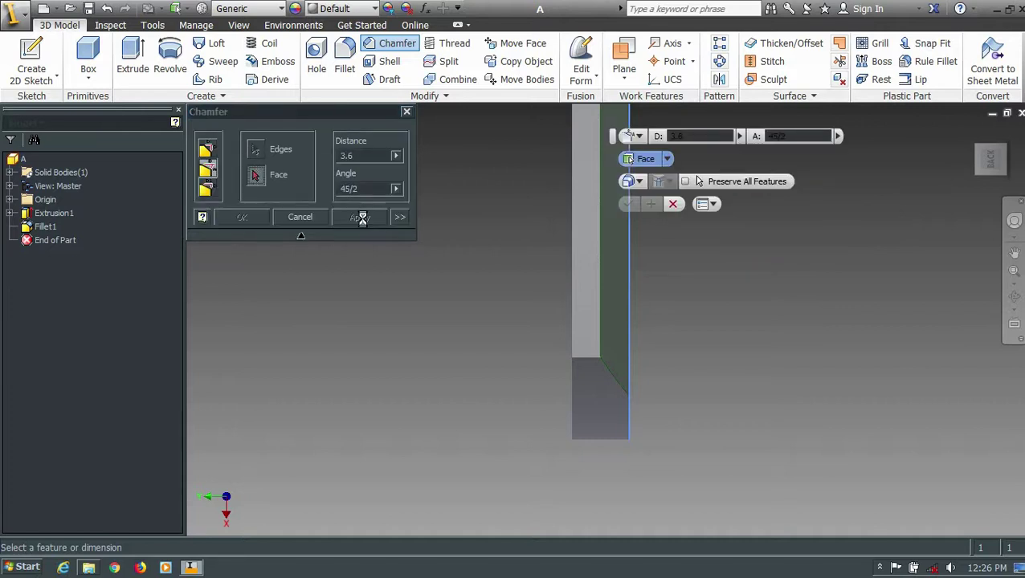
Chamfer the same cutting edge from the opposite flat face with matching 3.6 mm, 45/2 values
left_click(978, 180)
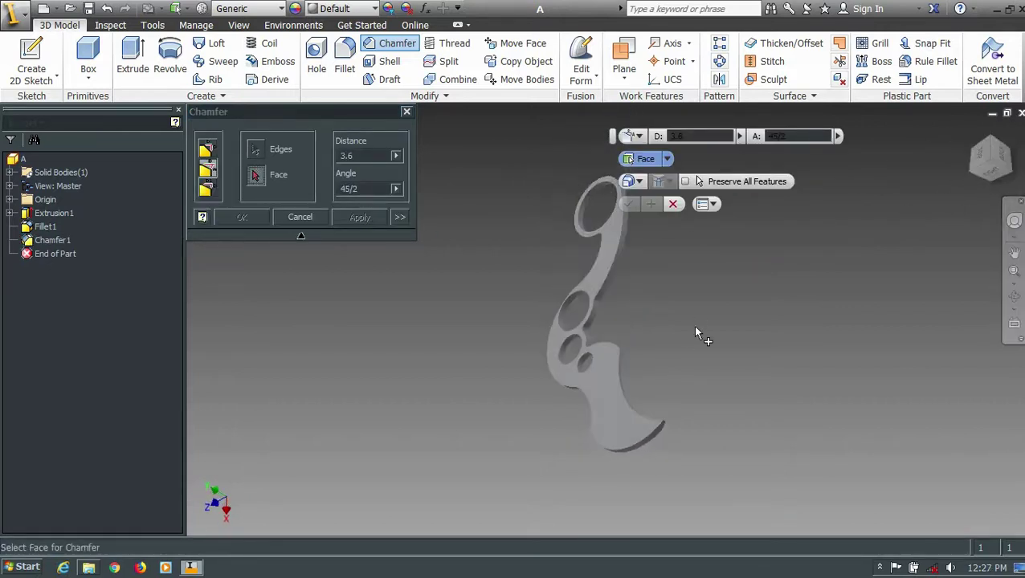
left_click(535, 452)
scroll(538, 461, "down", 2)
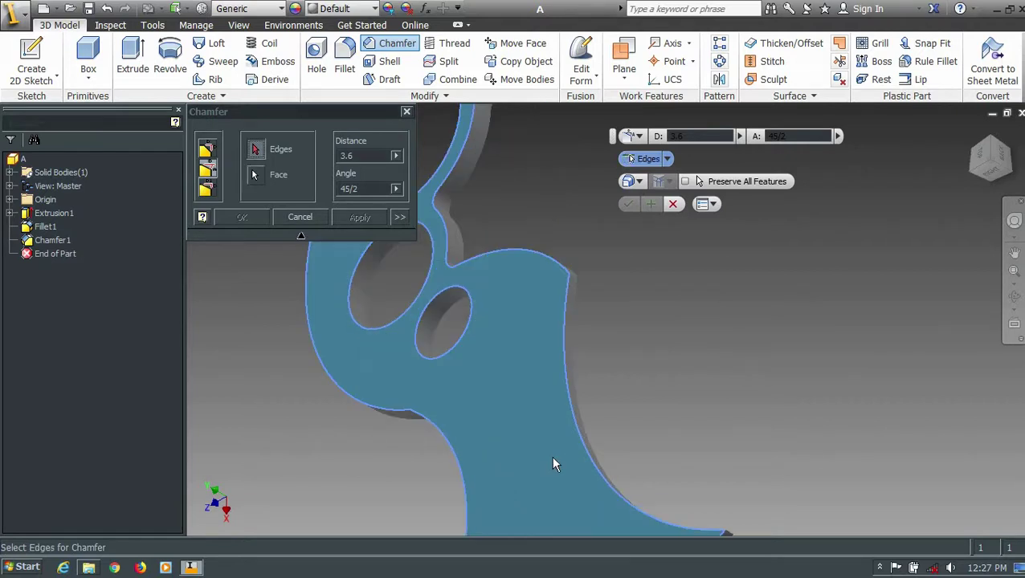
left_click(590, 456)
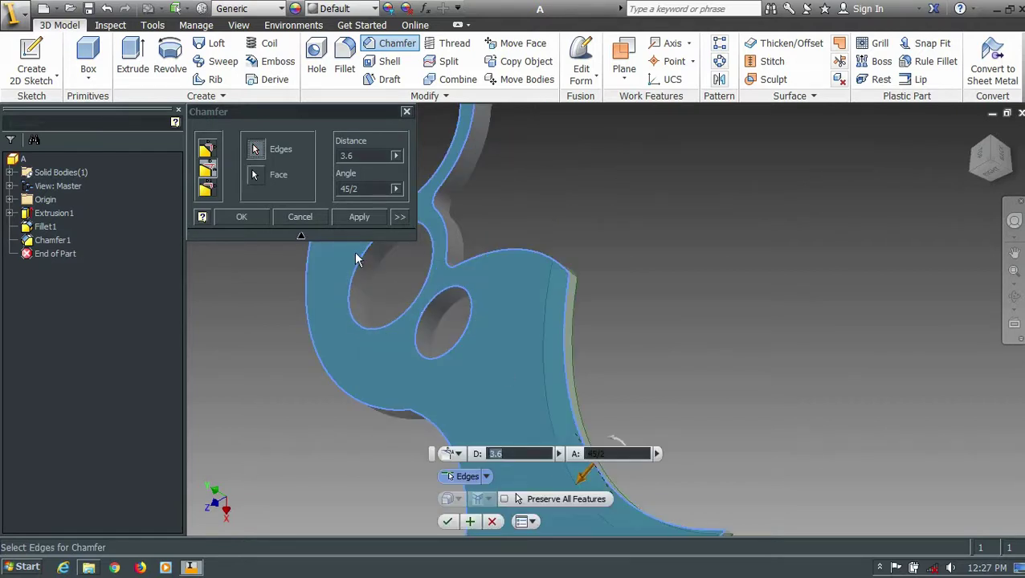
left_click(359, 217)
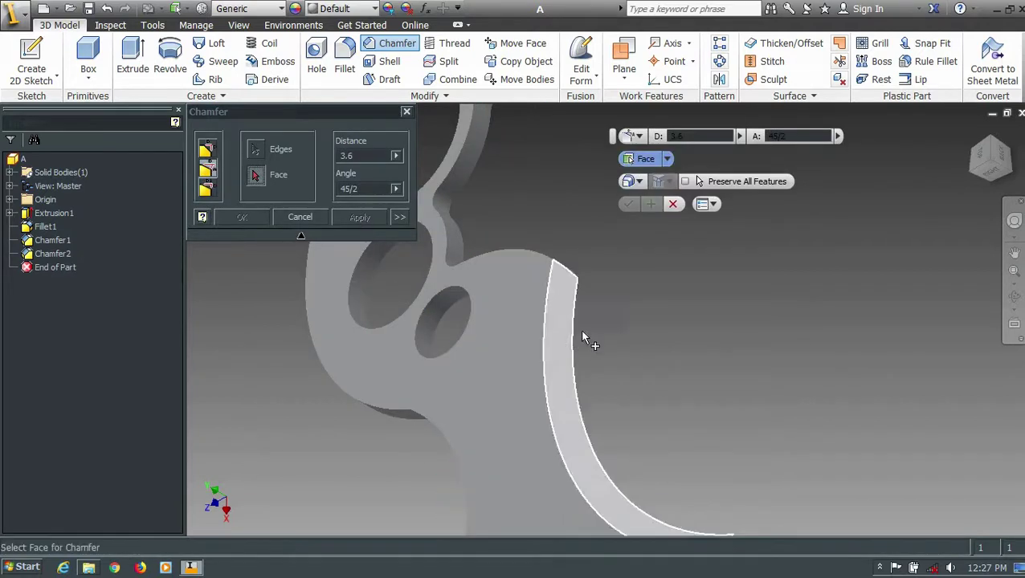
Check both bevels edge-on, return home, and switch the chamfer method to Distance
scroll(599, 294, "up", 2)
mouse_move(991, 158)
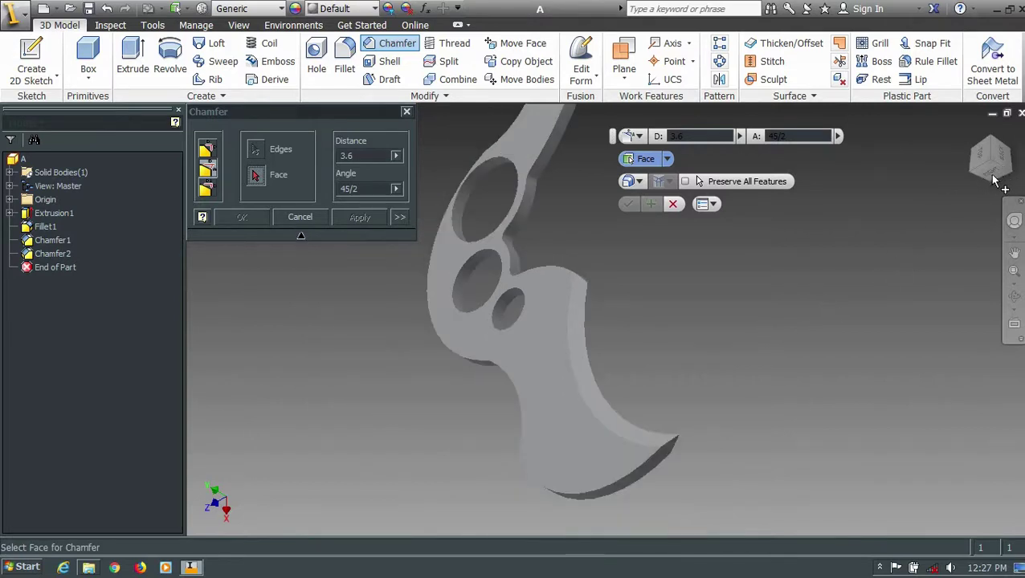
left_click(992, 172)
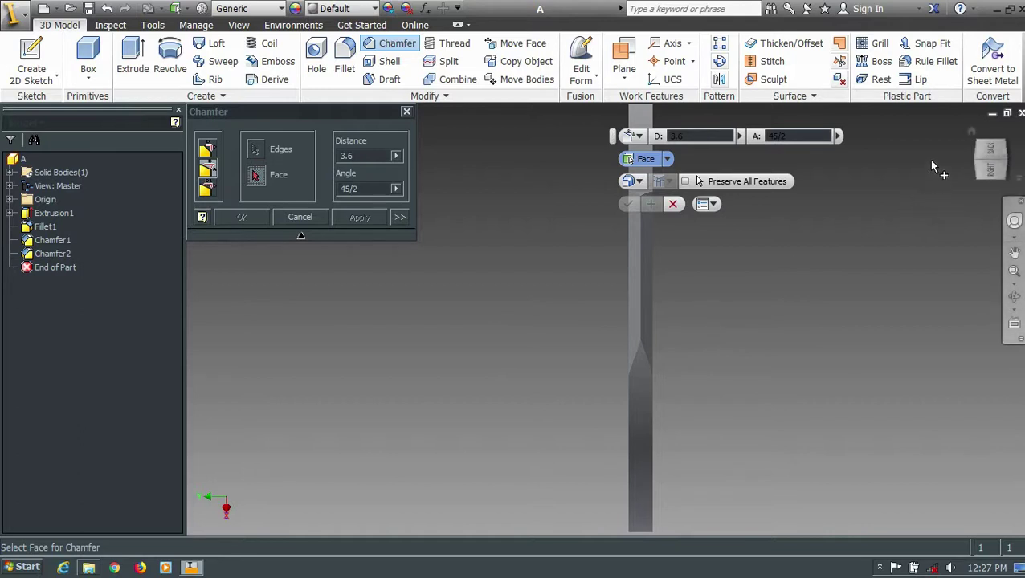
left_click(969, 132)
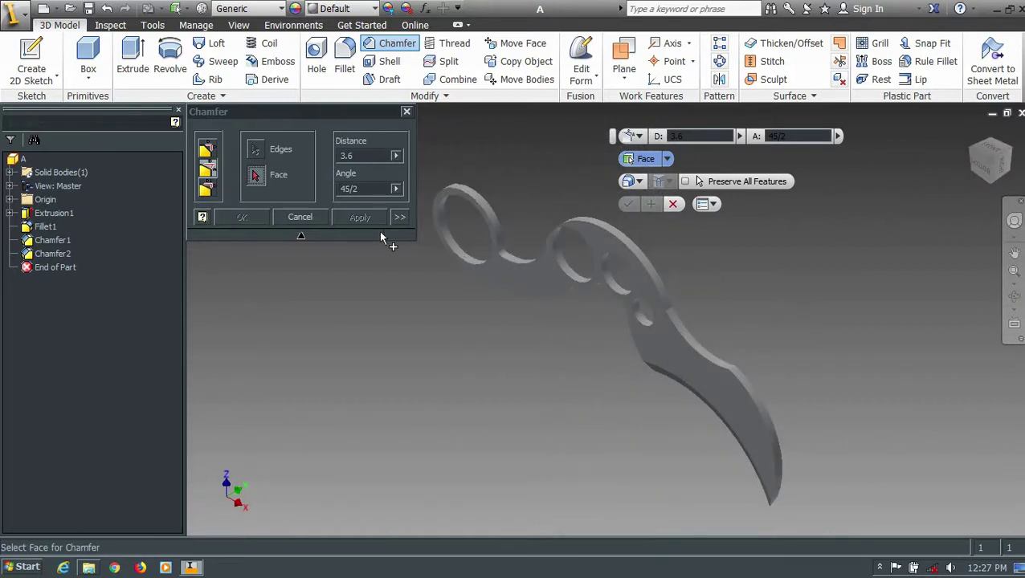
left_click(208, 151)
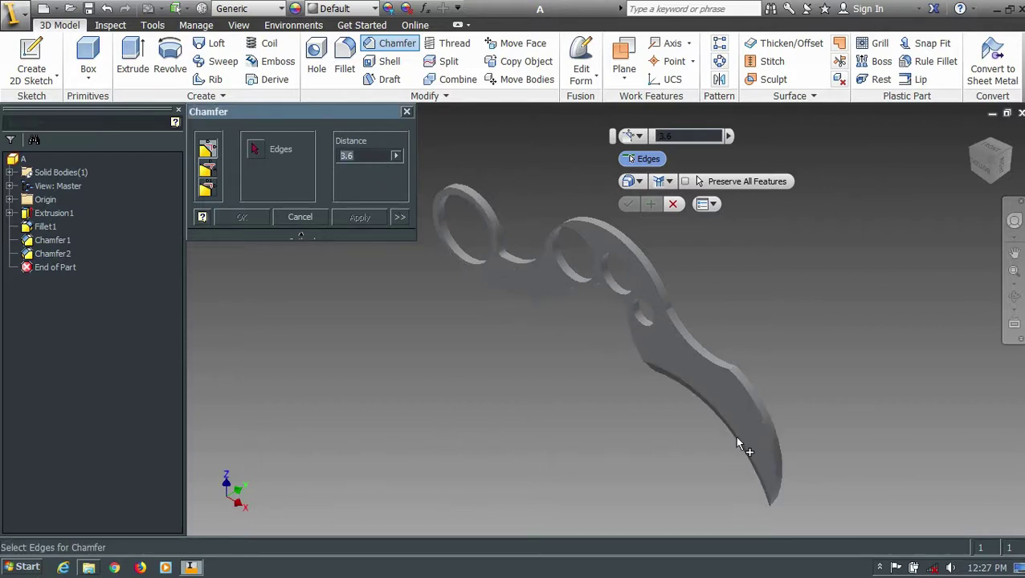
Apply a 1.5 mm equal-distance chamfer to the blade's upper curved edge
type("1.5")
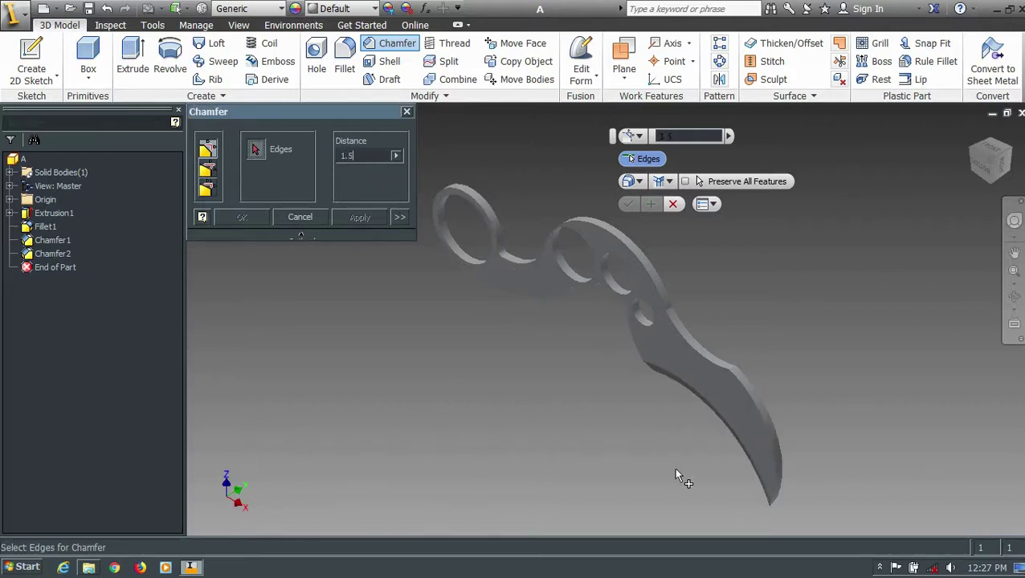
scroll(892, 506, "down", 3)
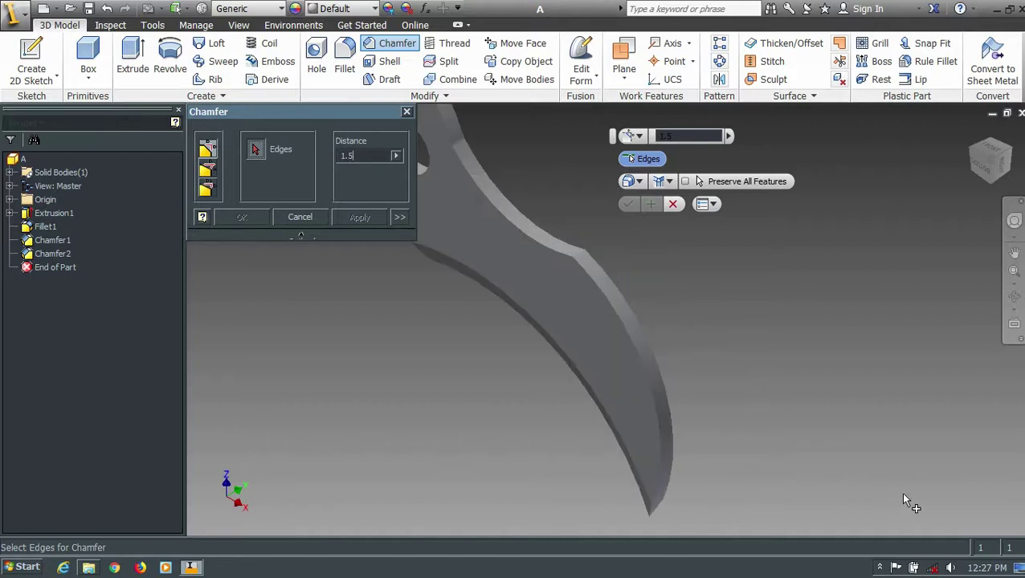
left_click(656, 392)
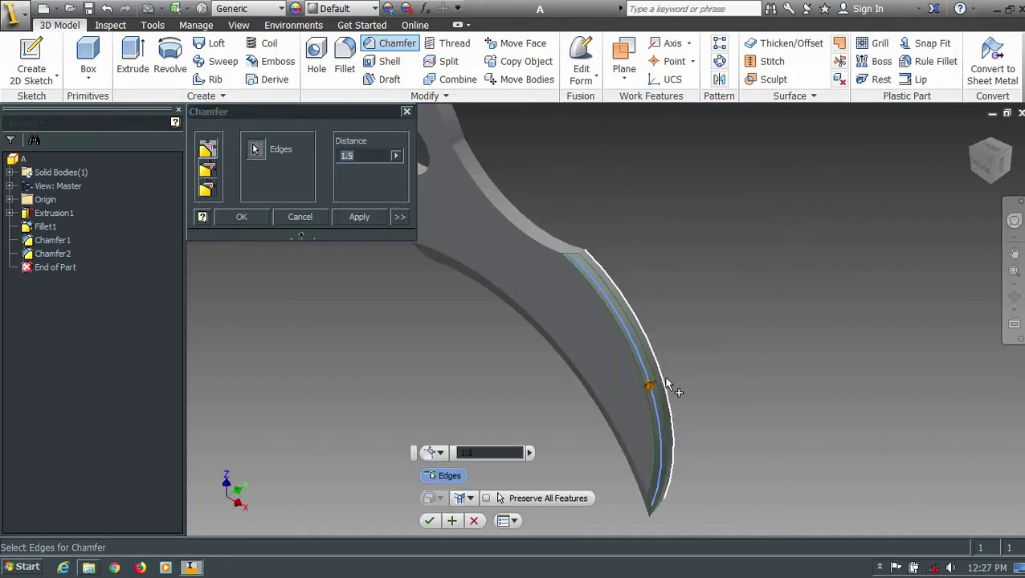
scroll(665, 383, "up", 2)
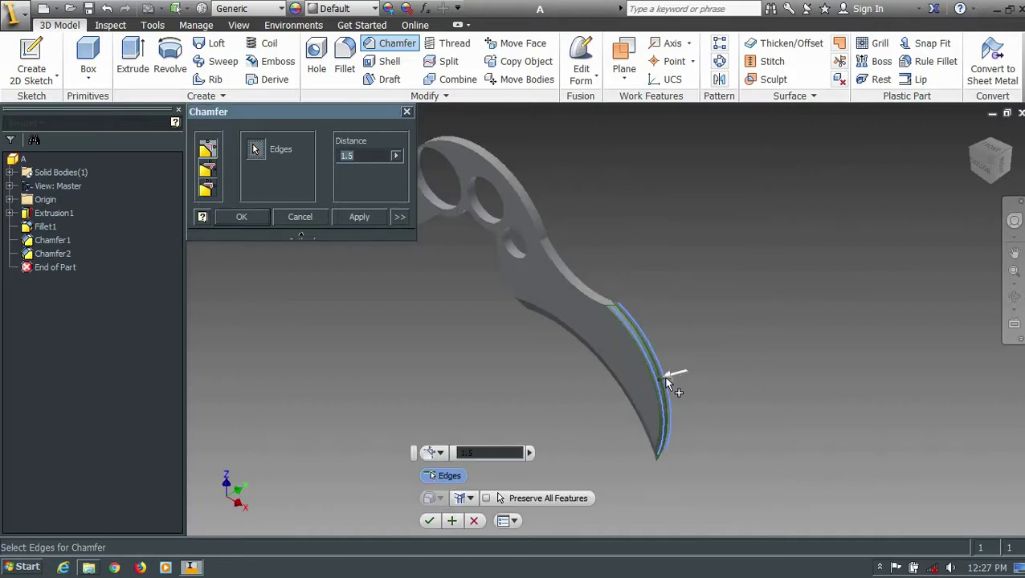
left_click(362, 218)
Orbit to inspect the new chamfer and close the chamfer settings
middle_click_drag(674, 291, 685, 368, "shift")
scroll(685, 368, "down", 4)
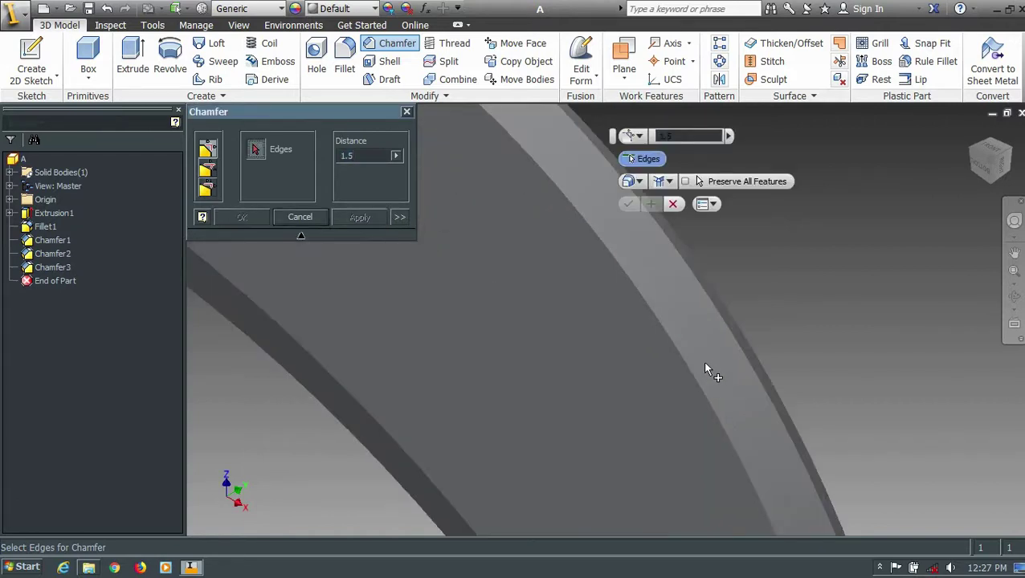
scroll(725, 371, "up", 2)
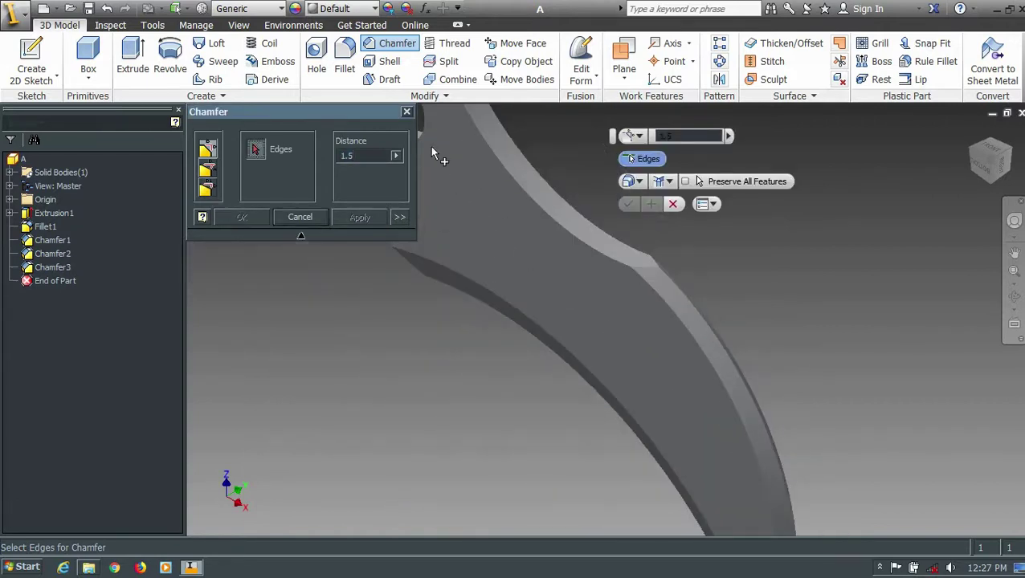
left_click(406, 113)
scroll(599, 222, "up", 4)
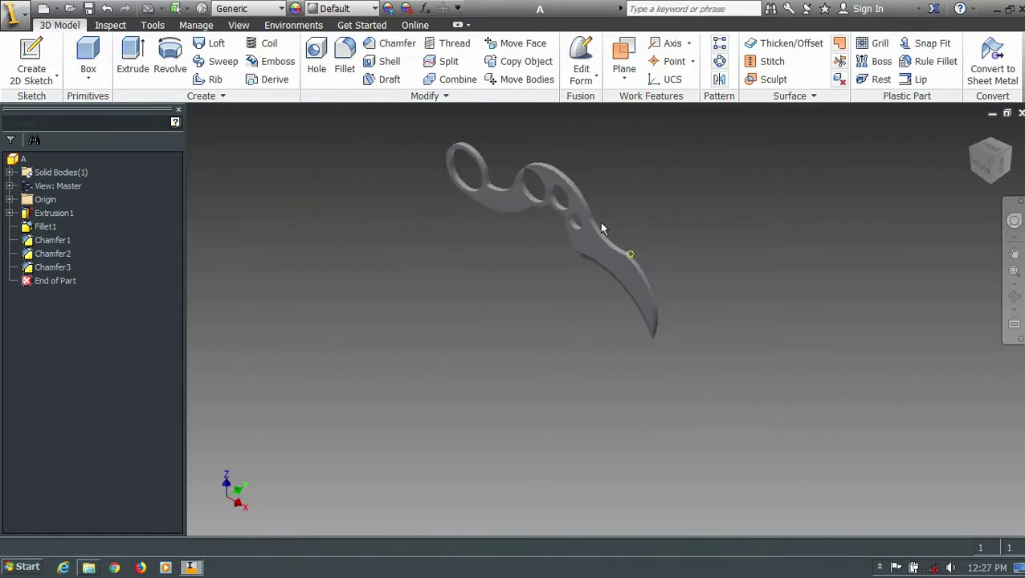
Fillet both outer edge loops around the finger-ring section with a 1 mm radius
scroll(515, 151, "down", 1)
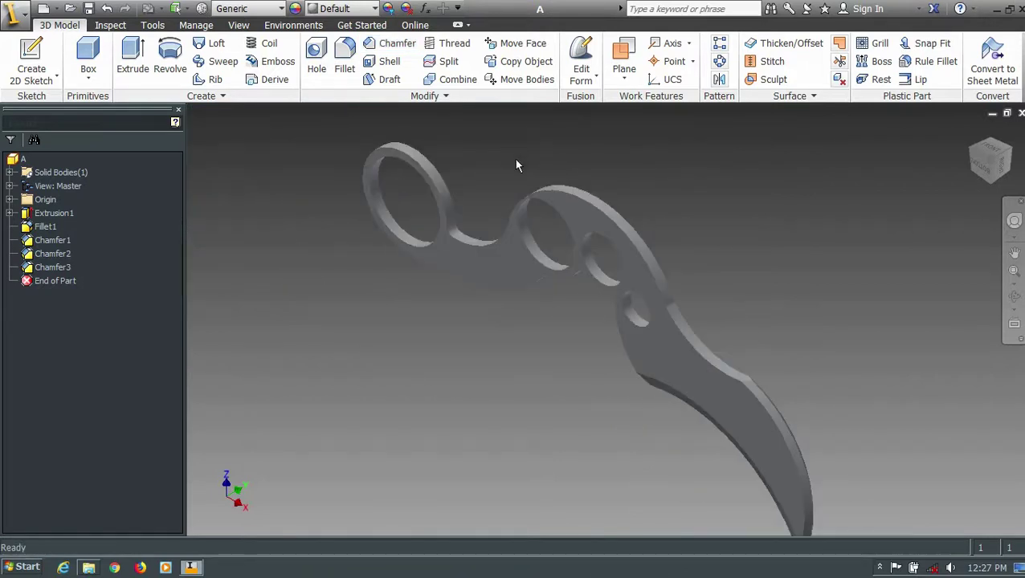
left_click(346, 59)
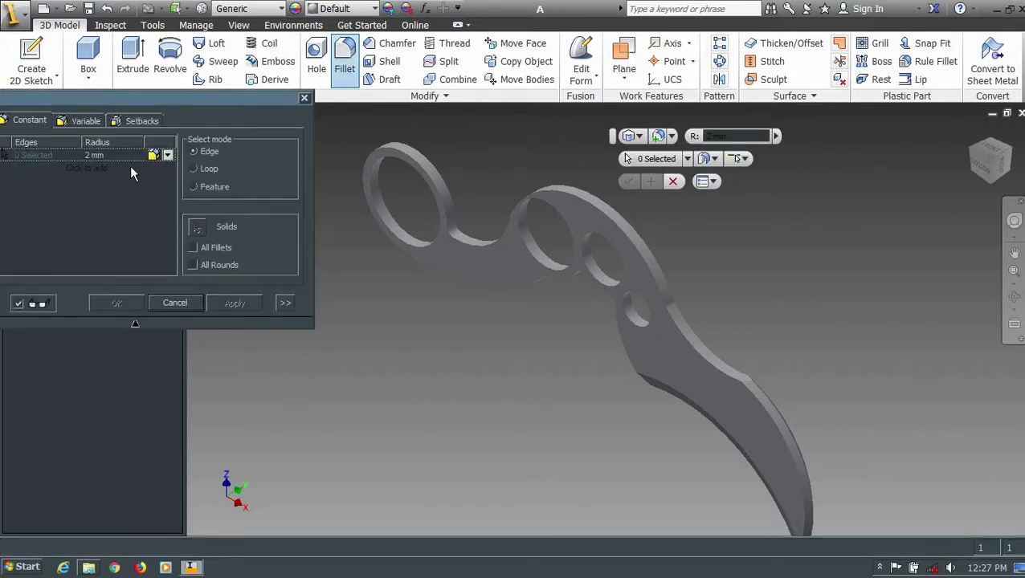
left_click(113, 155)
type("1")
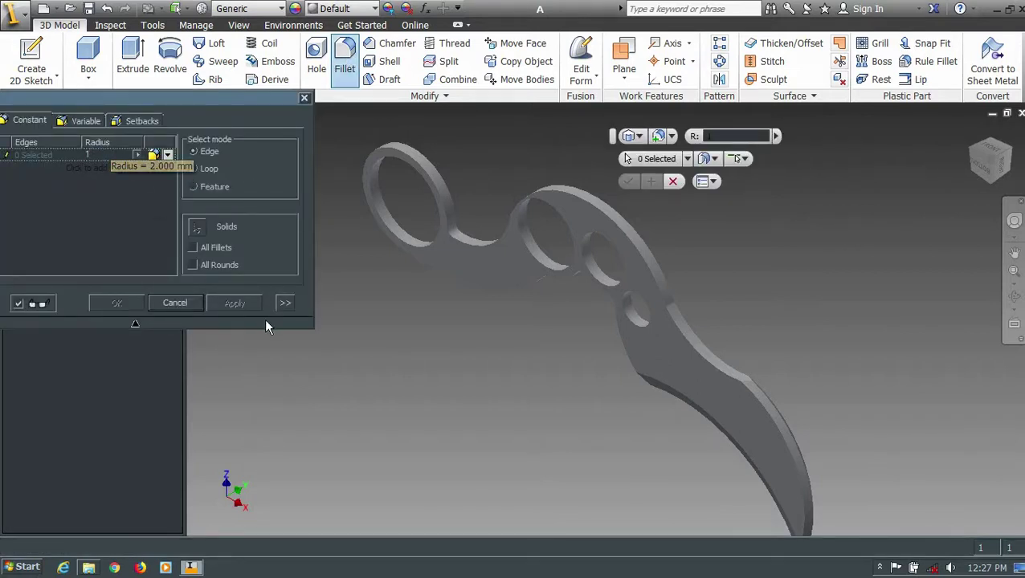
left_click(460, 246)
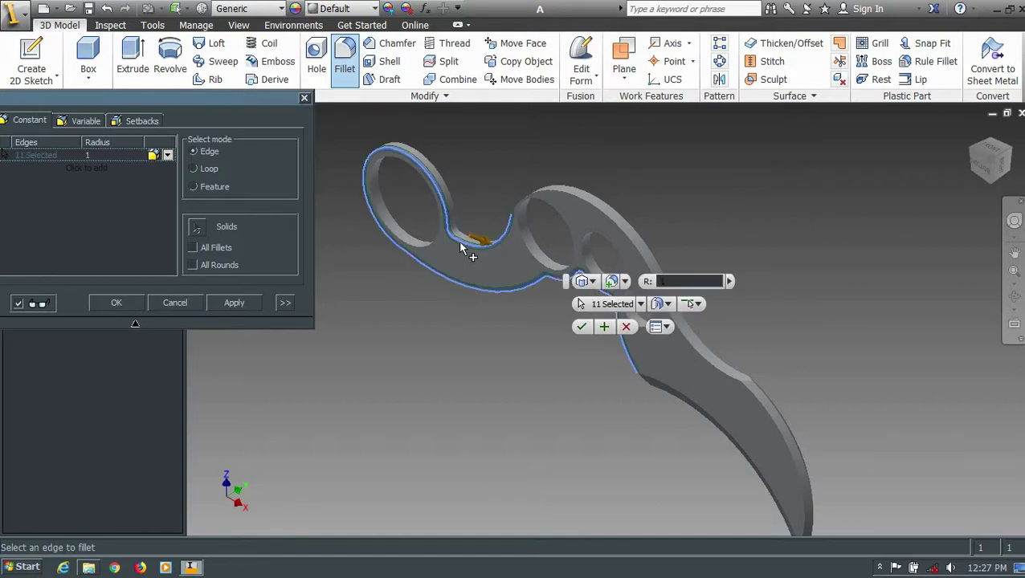
left_click(451, 195)
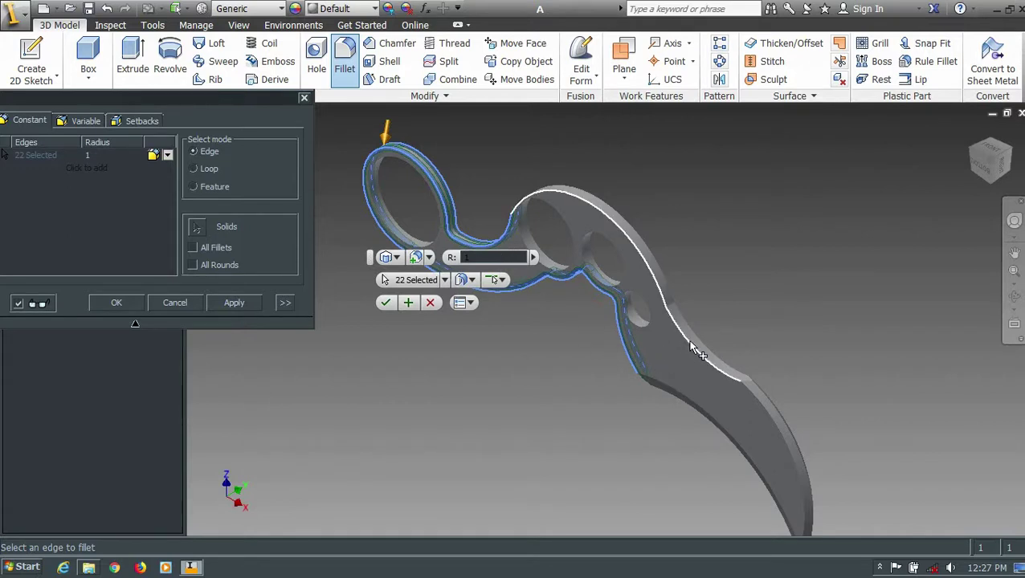
left_click(232, 303)
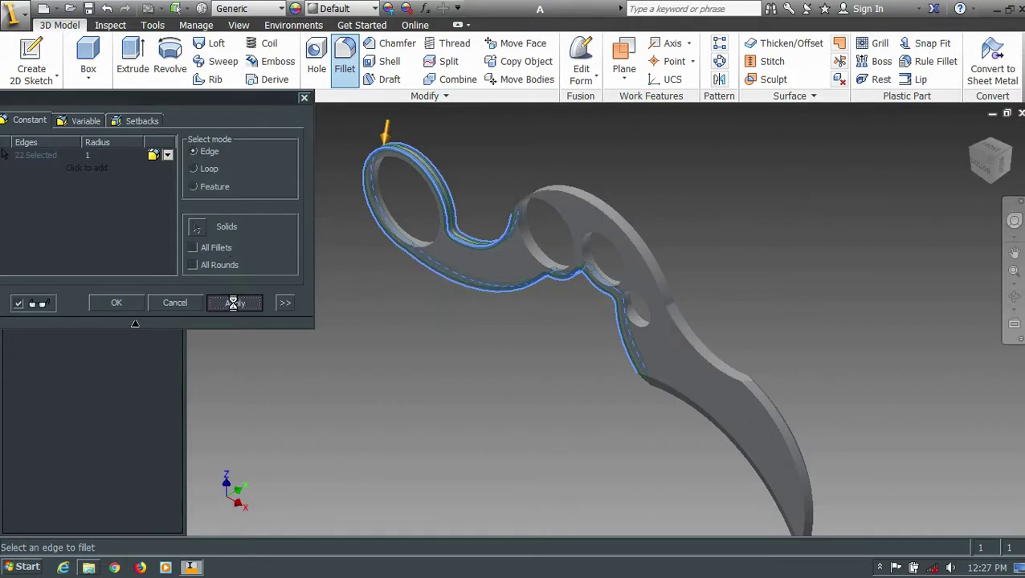
Apply a 0.5 mm fillet to the knife's top spine edge chain
left_click(96, 155)
type("0.5")
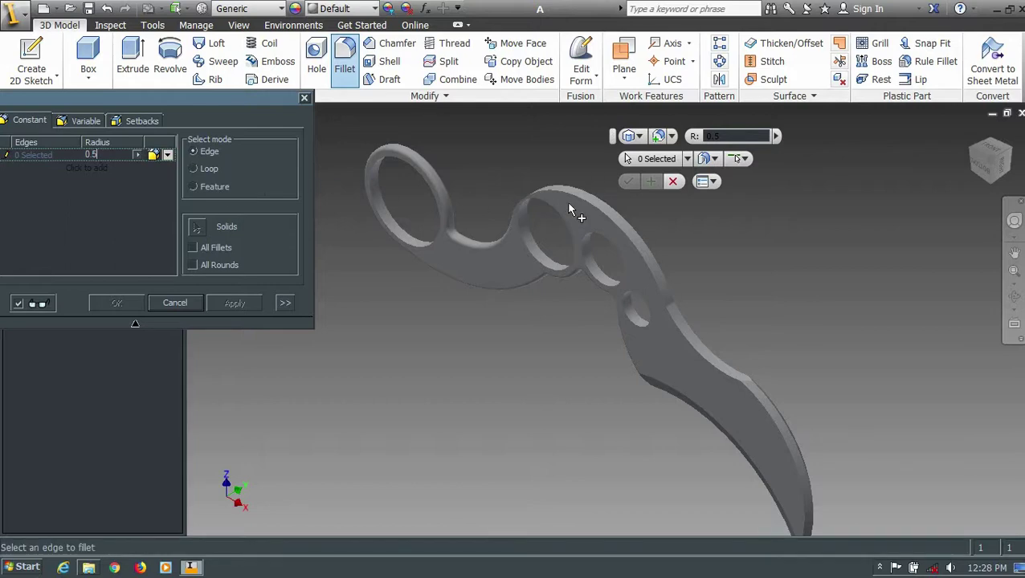
left_click(602, 211)
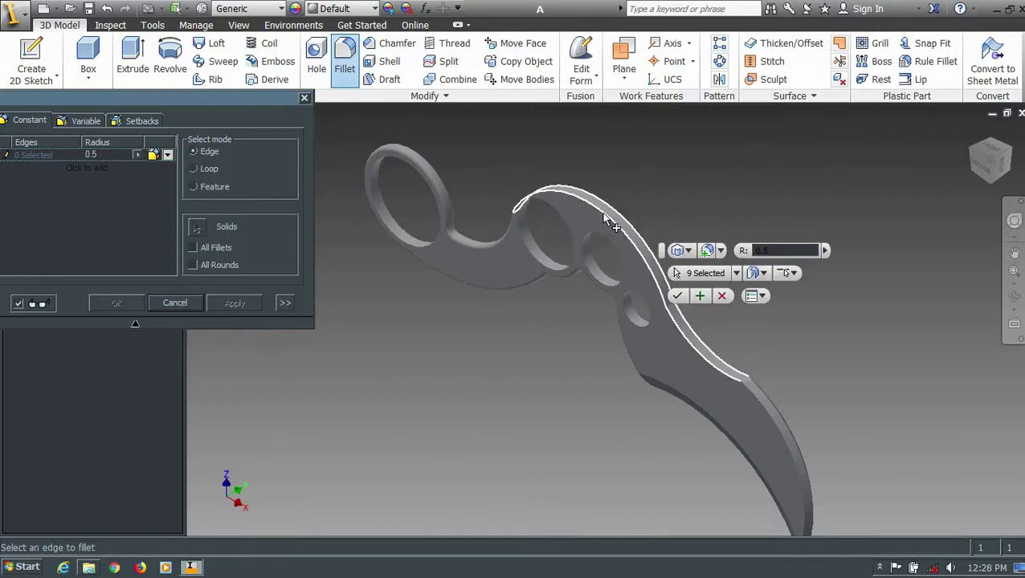
scroll(562, 233, "up", 2)
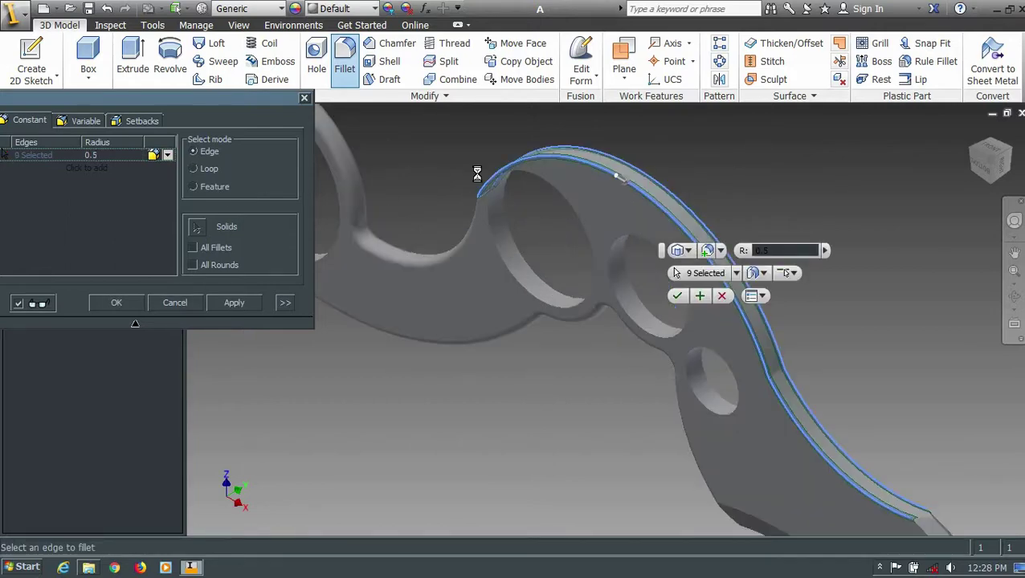
scroll(490, 182, "up", 3)
scroll(488, 174, "down", 3)
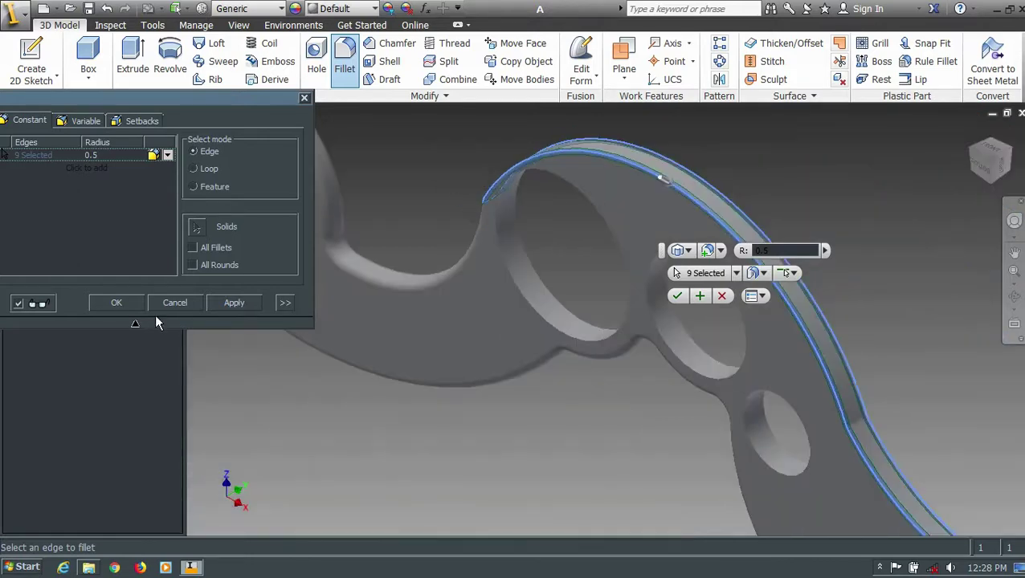
left_click(230, 303)
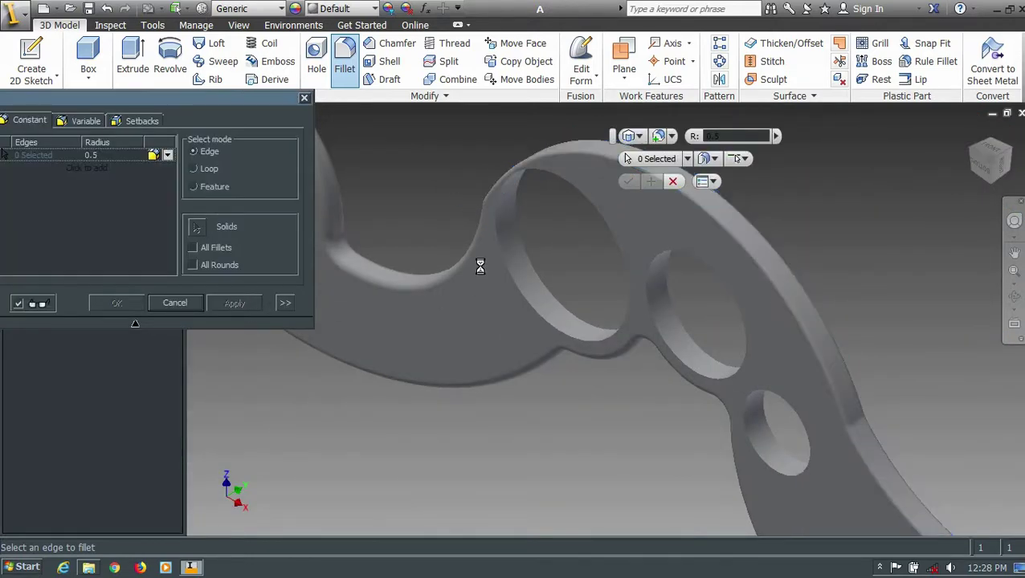
Set the radius back to 1 mm and select both finger rings' inner edges
scroll(563, 276, "down", 3)
scroll(574, 373, "up", 2)
scroll(554, 367, "down", 2)
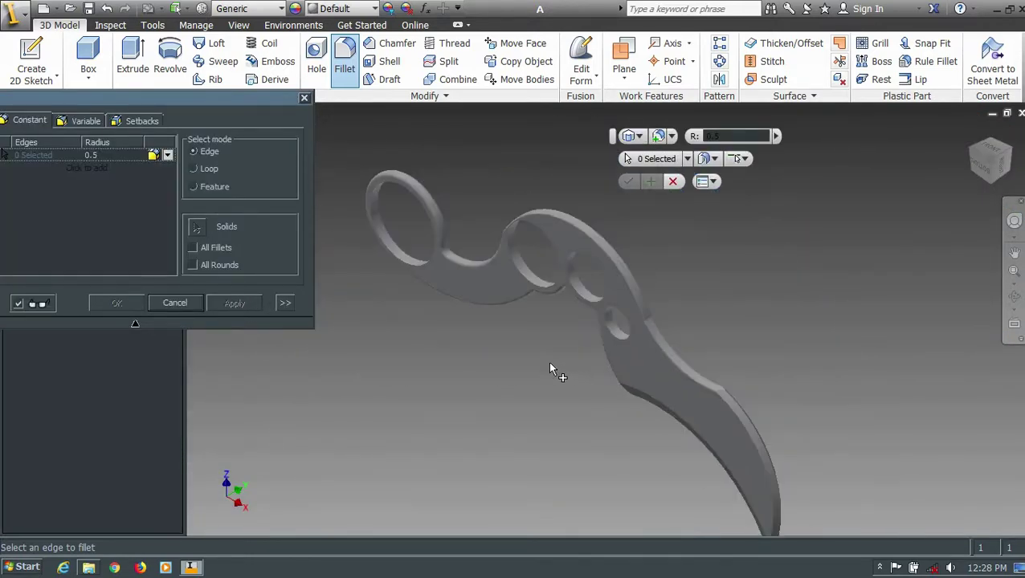
left_click(85, 154)
type("1")
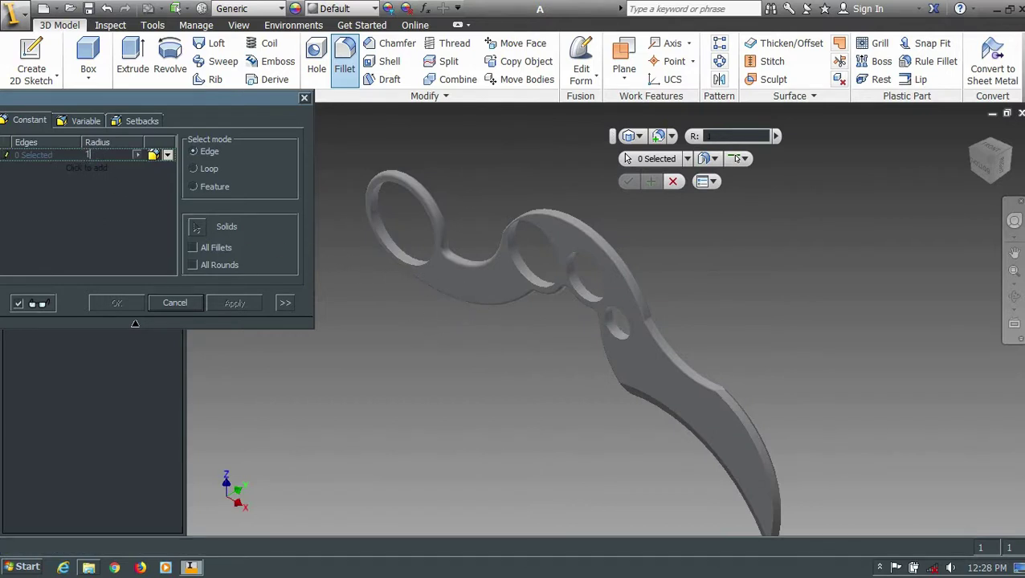
scroll(406, 261, "up", 2)
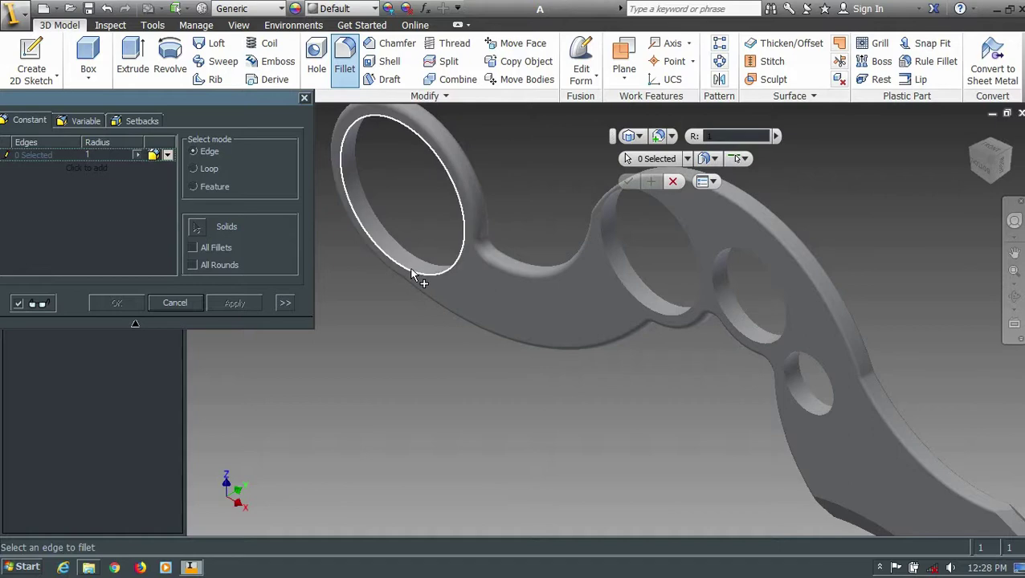
left_click(410, 266)
left_click(419, 255)
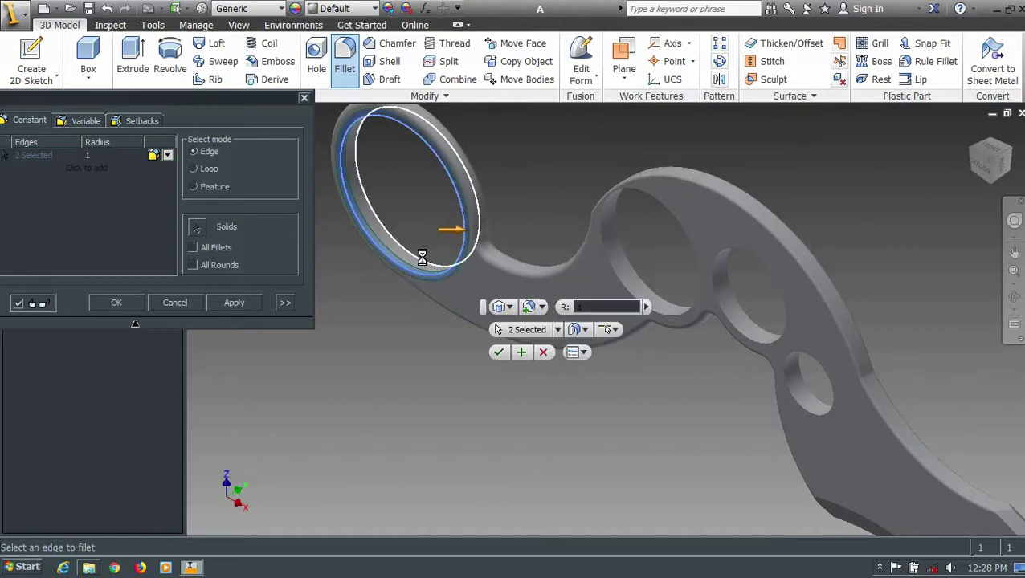
scroll(377, 233, "down", 2)
scroll(525, 273, "up", 1)
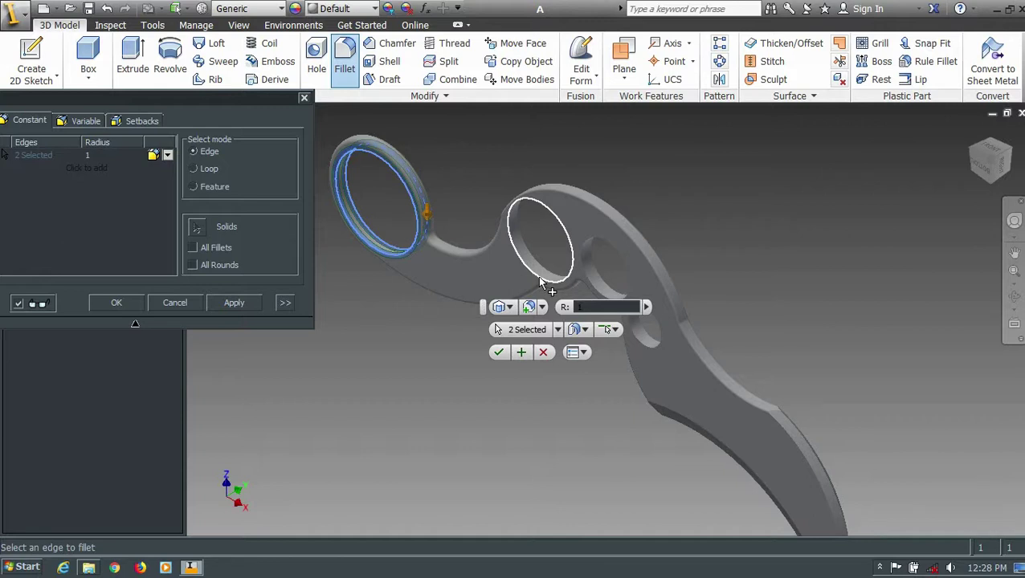
left_click(539, 278)
scroll(536, 273, "up", 2)
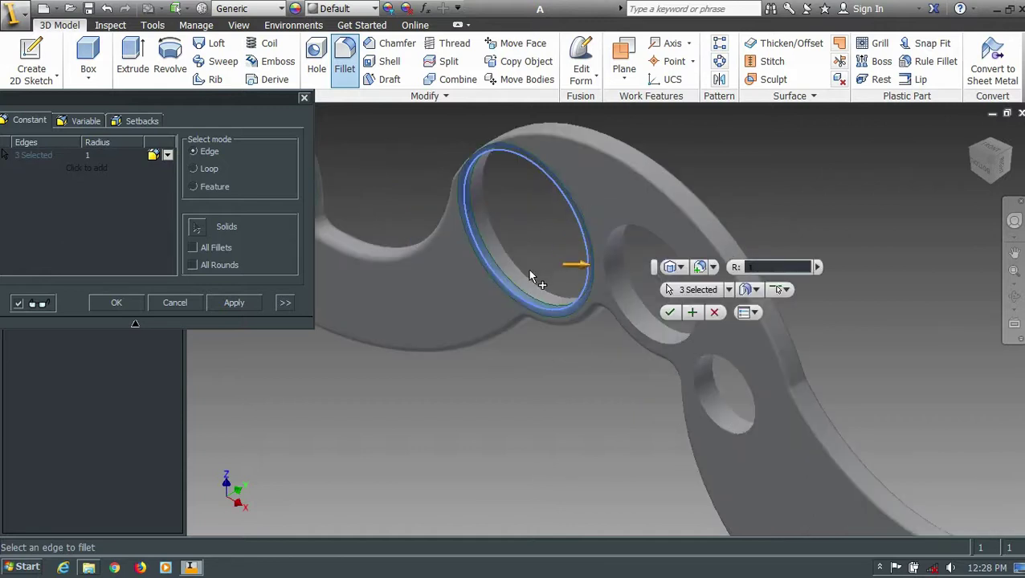
left_click(528, 271)
Add the third hole and smallest hole edges, apply the 1 mm fillet, and close
scroll(505, 257, "down", 3)
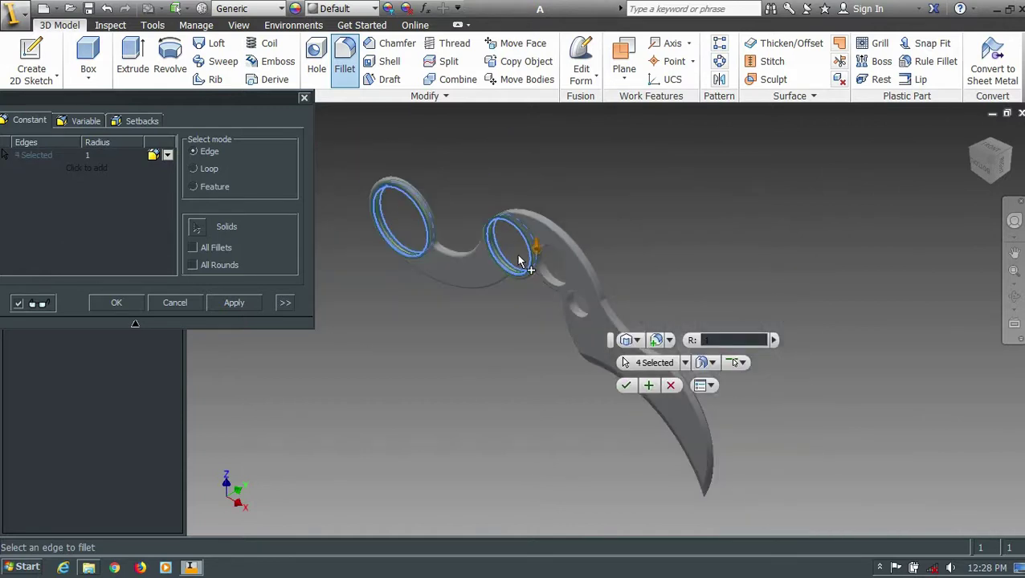
scroll(530, 265, "up", 2)
scroll(532, 266, "up", 2)
scroll(522, 273, "up", 1)
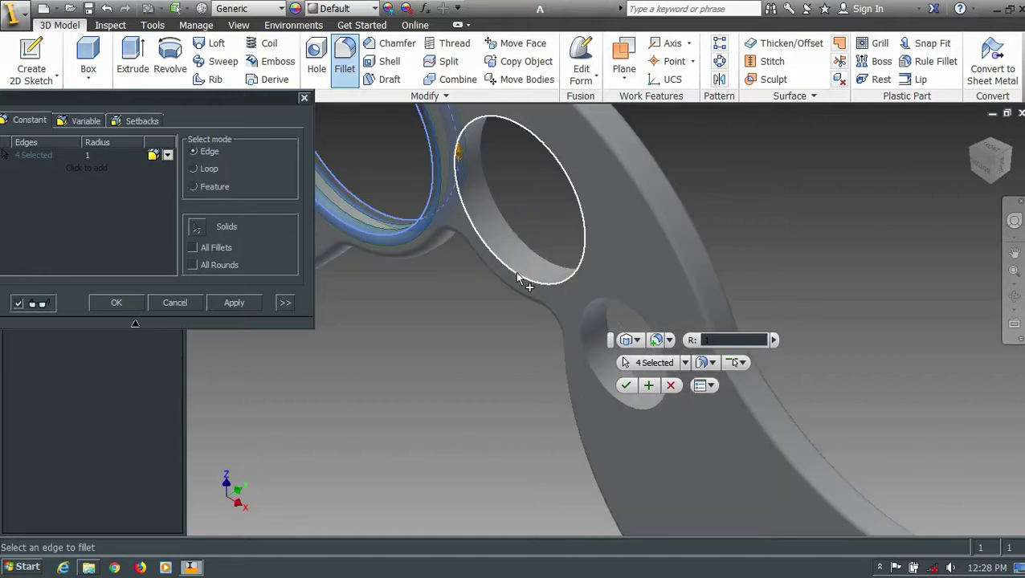
left_click(517, 275)
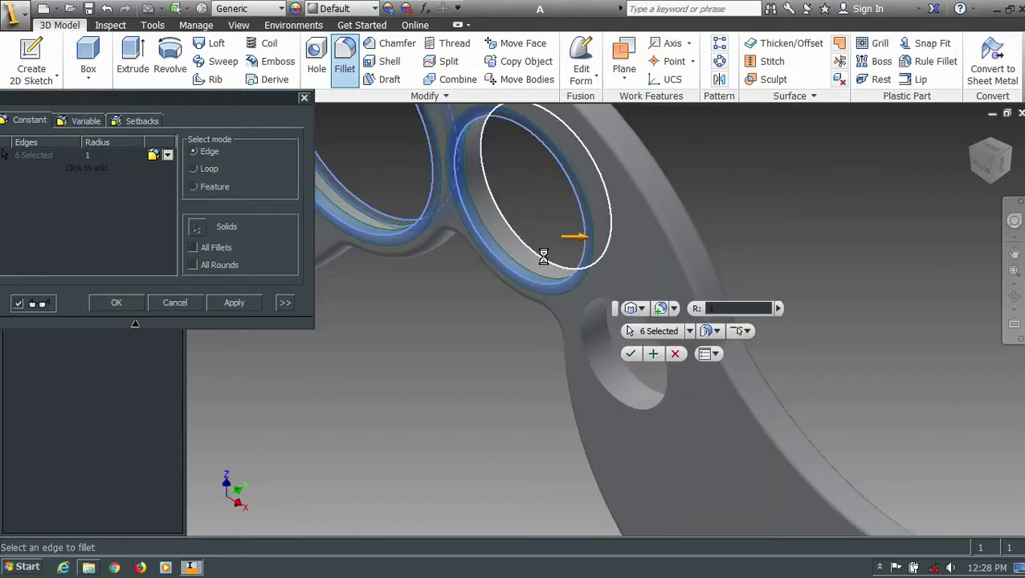
scroll(554, 281, "down", 2)
scroll(562, 307, "up", 3)
left_click(574, 307)
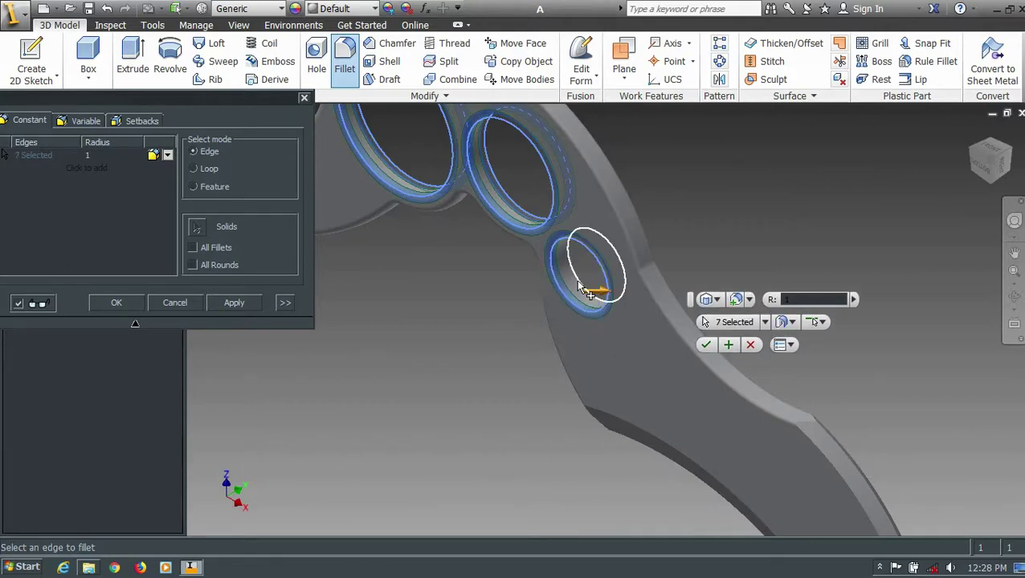
left_click(582, 287)
scroll(562, 289, "down", 3)
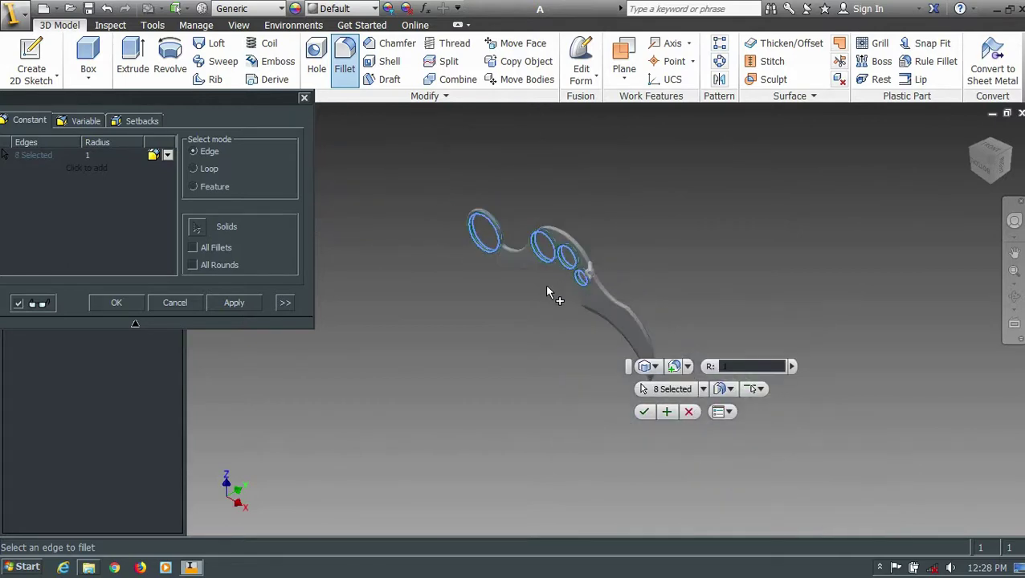
scroll(546, 292, "up", 2)
left_click(233, 302)
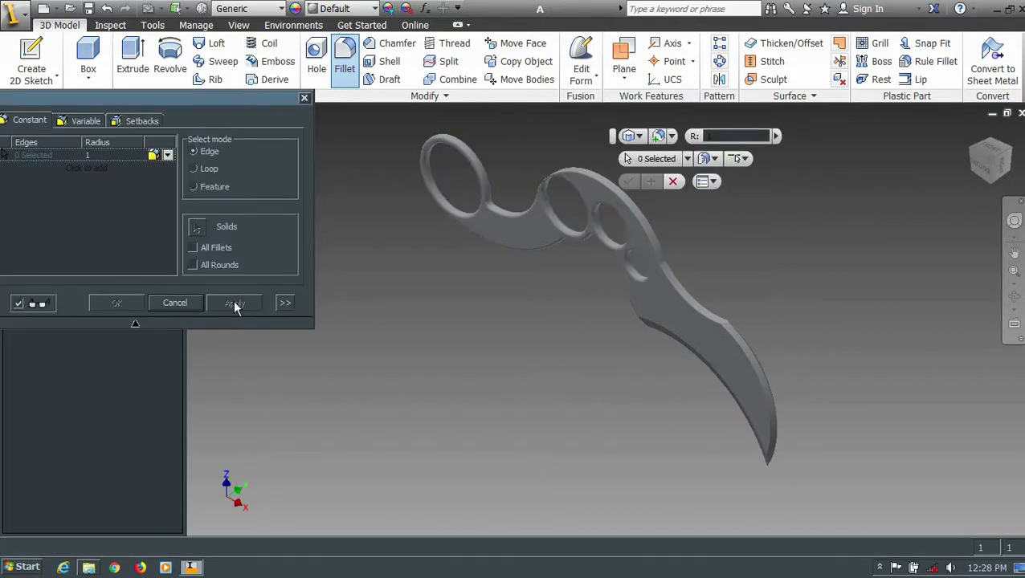
left_click(304, 99)
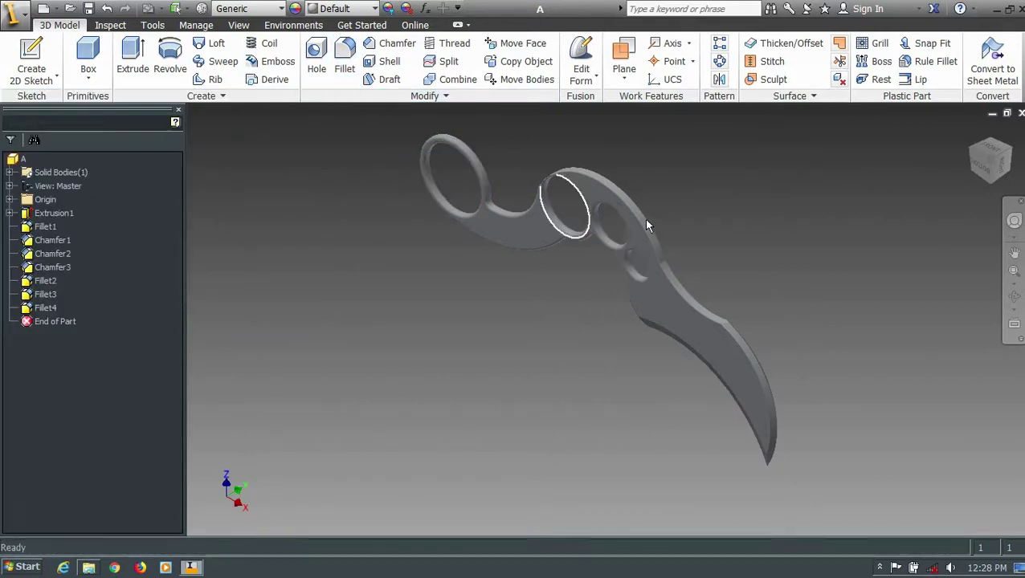
Give Chamfer1, Chamfer2 and Chamfer3 the 'Chrome - Polished Black' appearance
left_click(972, 133)
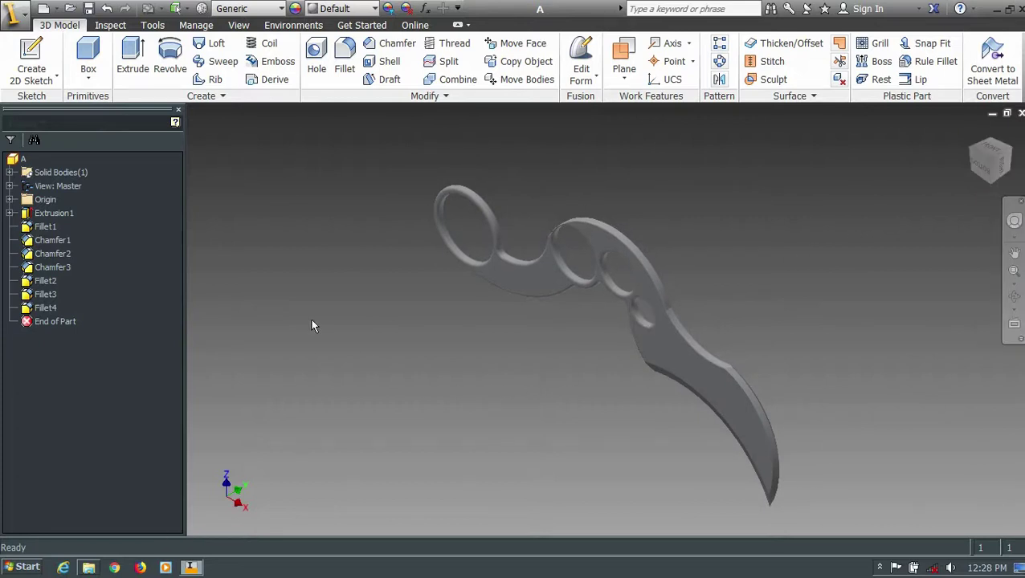
left_click(41, 307)
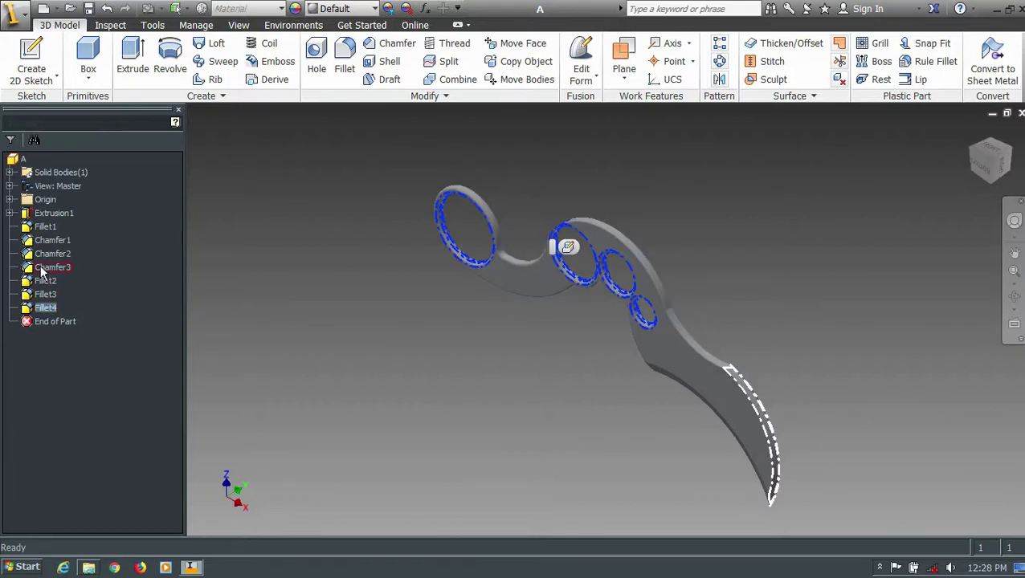
left_click(49, 242)
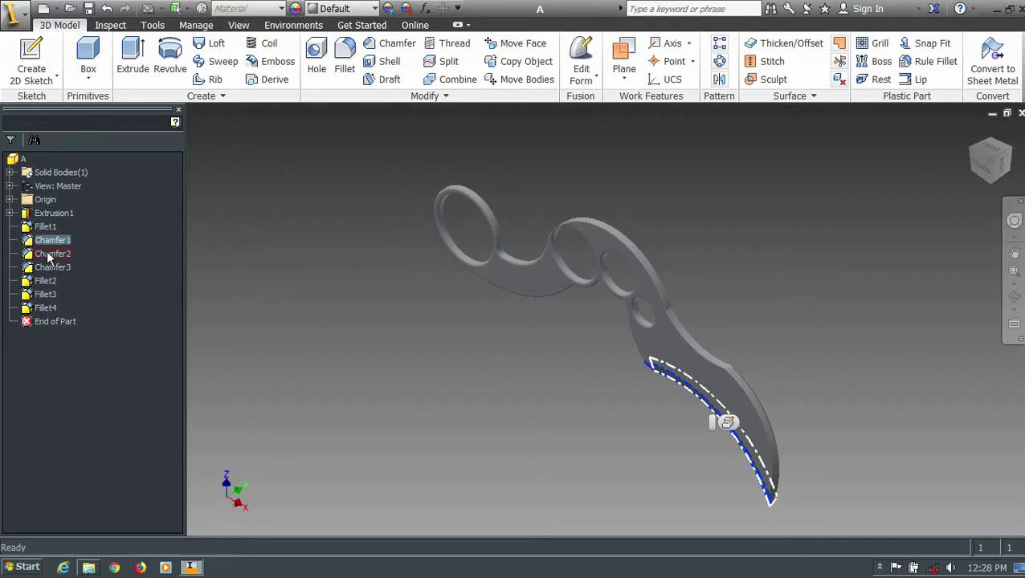
left_click(48, 254, "ctrl")
left_click(47, 269, "ctrl")
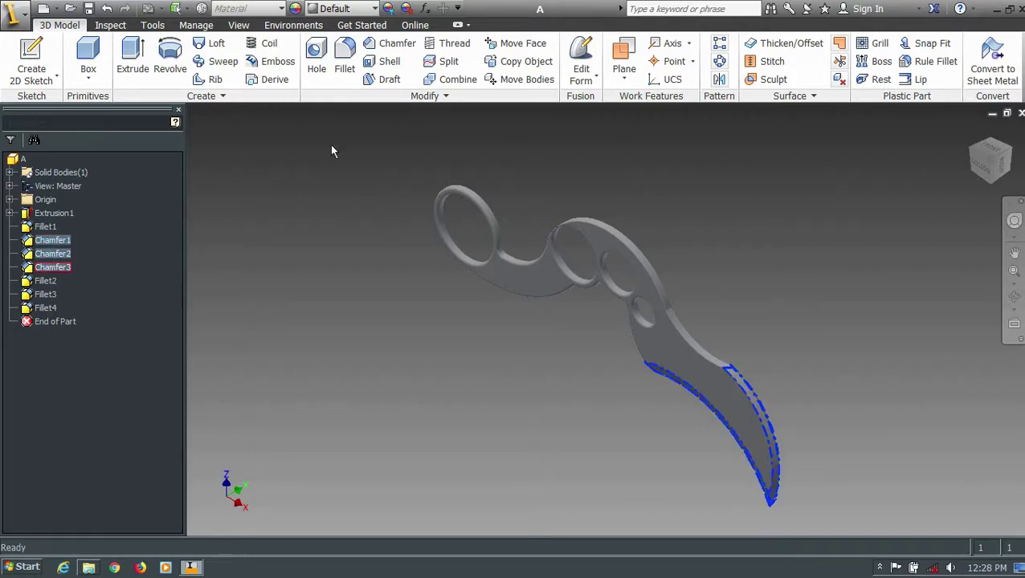
left_click(375, 11)
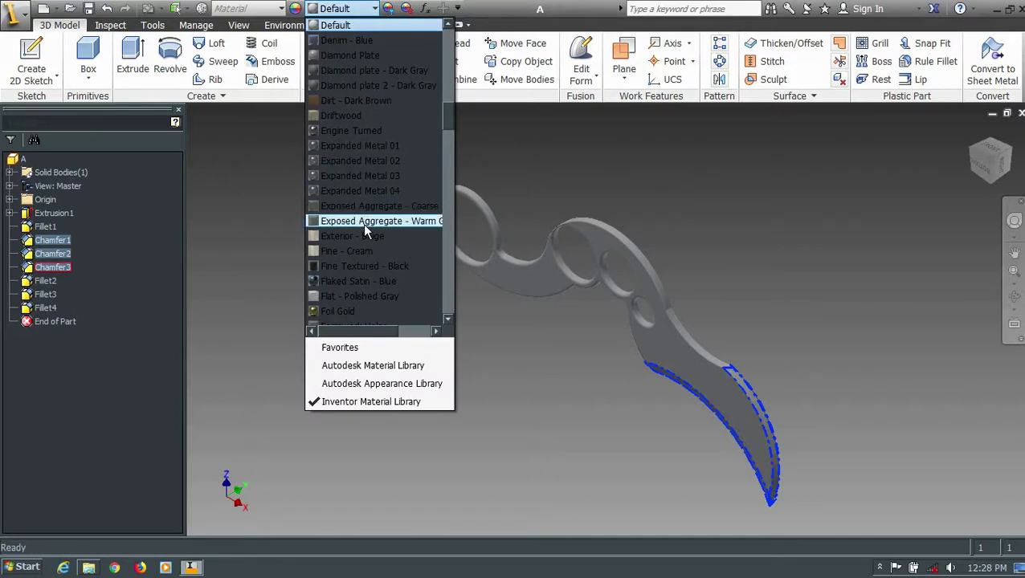
scroll(365, 224, "up", 8)
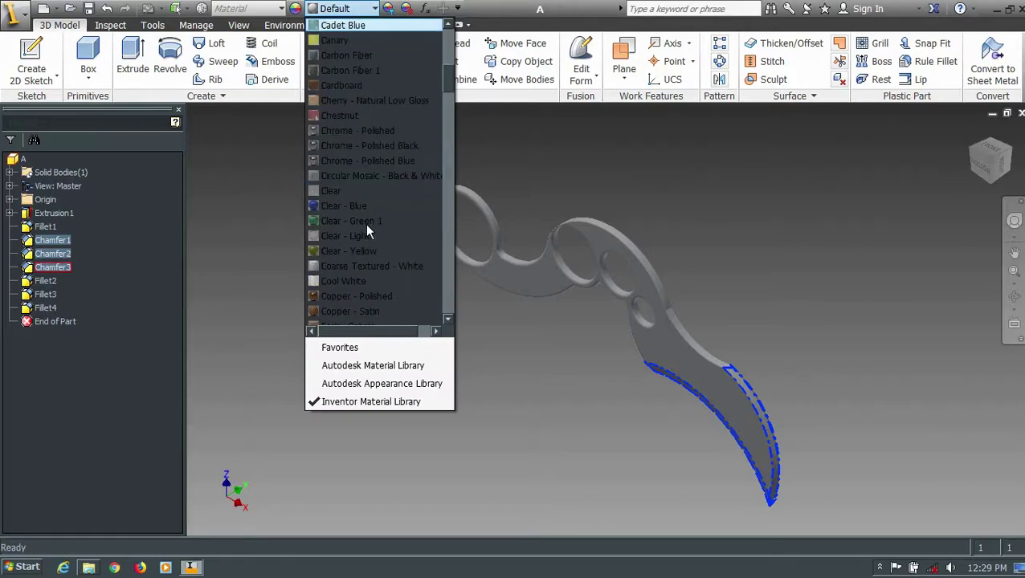
left_click(386, 153)
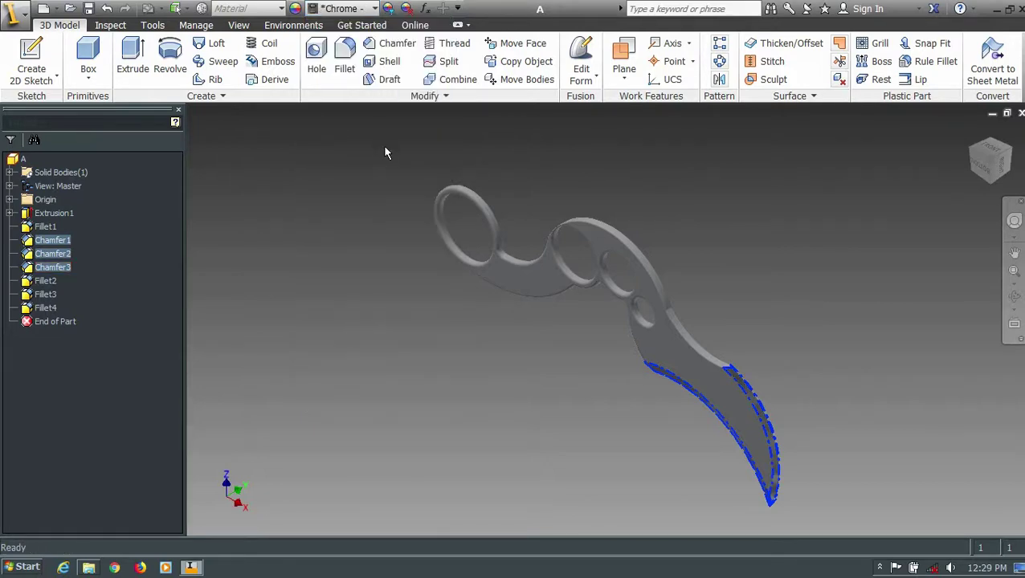
left_click(358, 279)
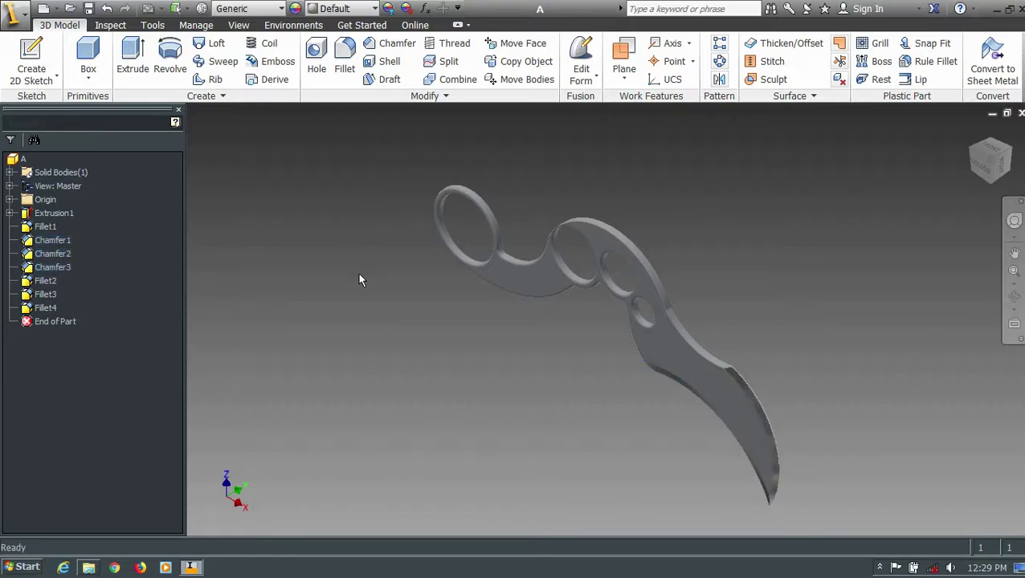
Colour Extrusion1 and Fillet1–Fillet4 Red, then deselect to view the knife
left_click(52, 212)
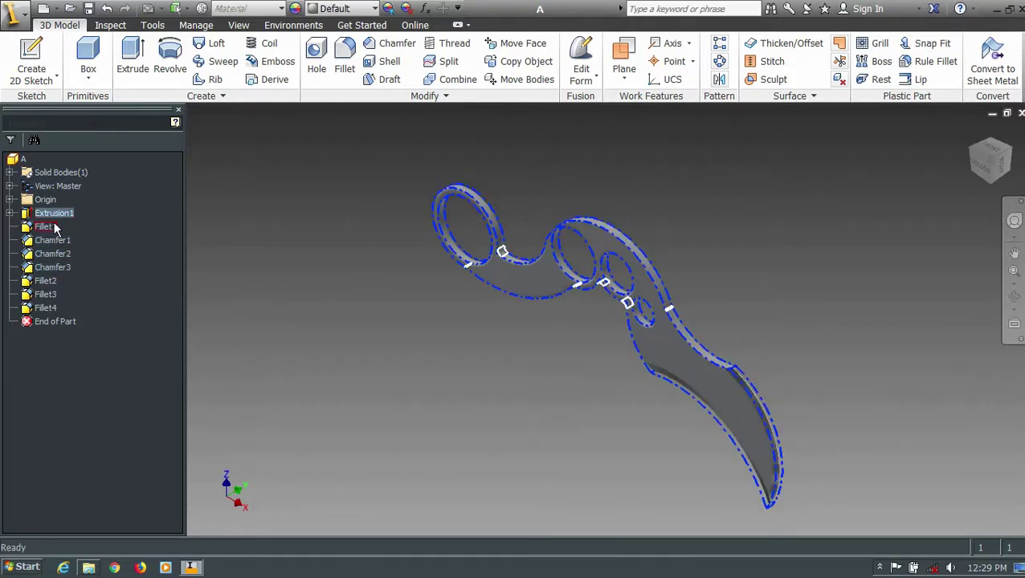
left_click(54, 228, "ctrl")
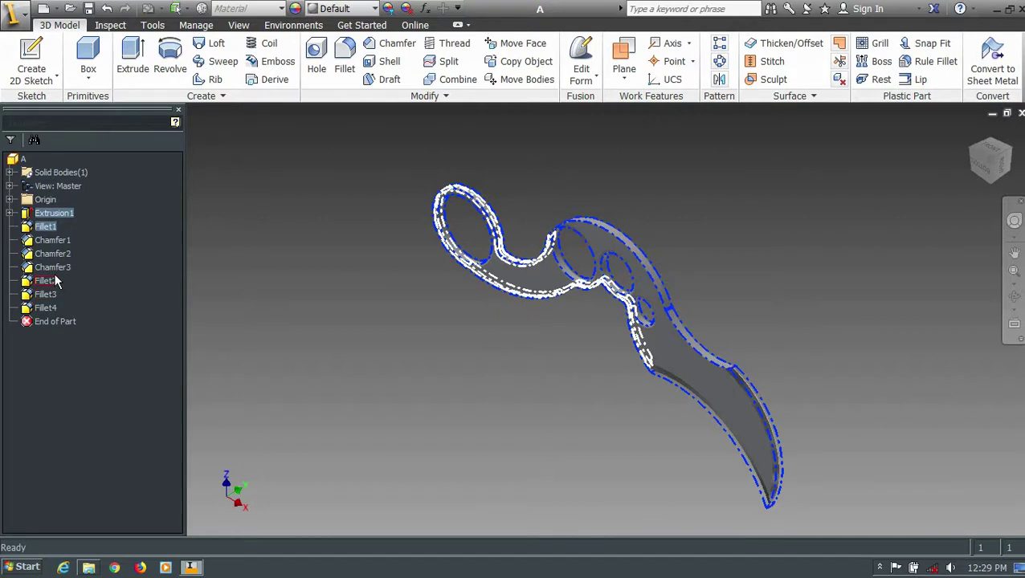
left_click(46, 281, "ctrl")
left_click(46, 294, "ctrl")
left_click(46, 307, "ctrl")
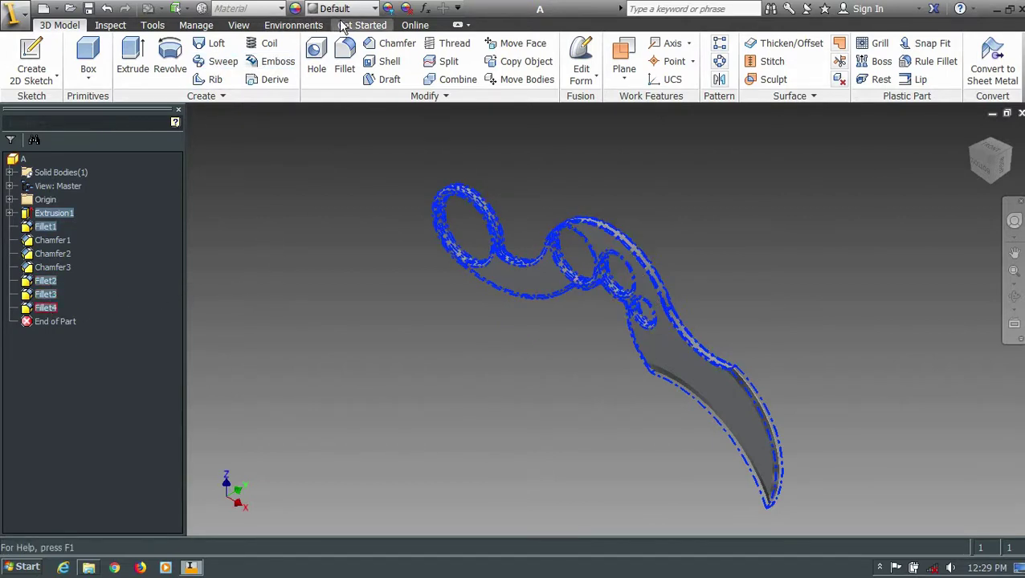
left_click(375, 12)
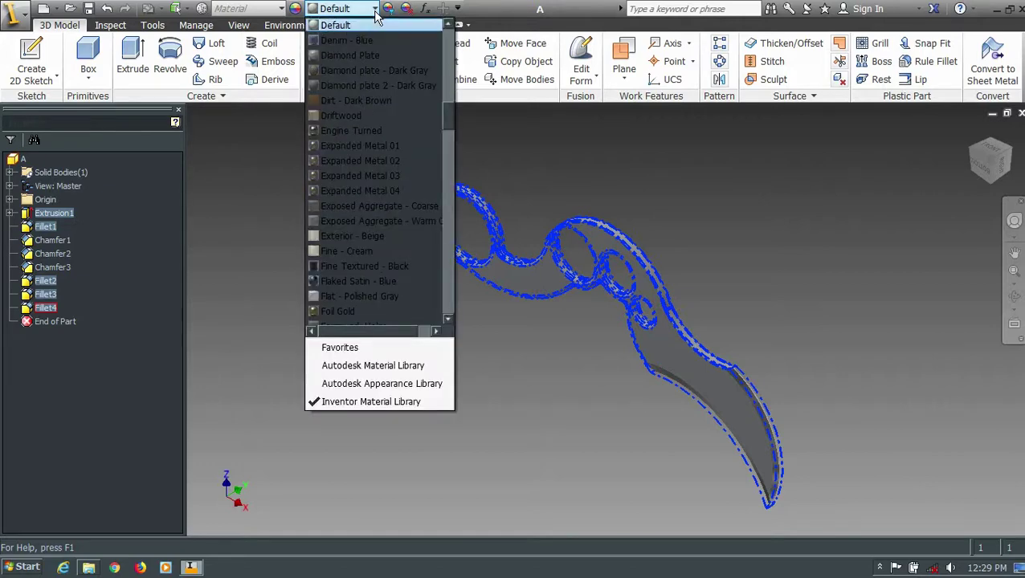
key("r")
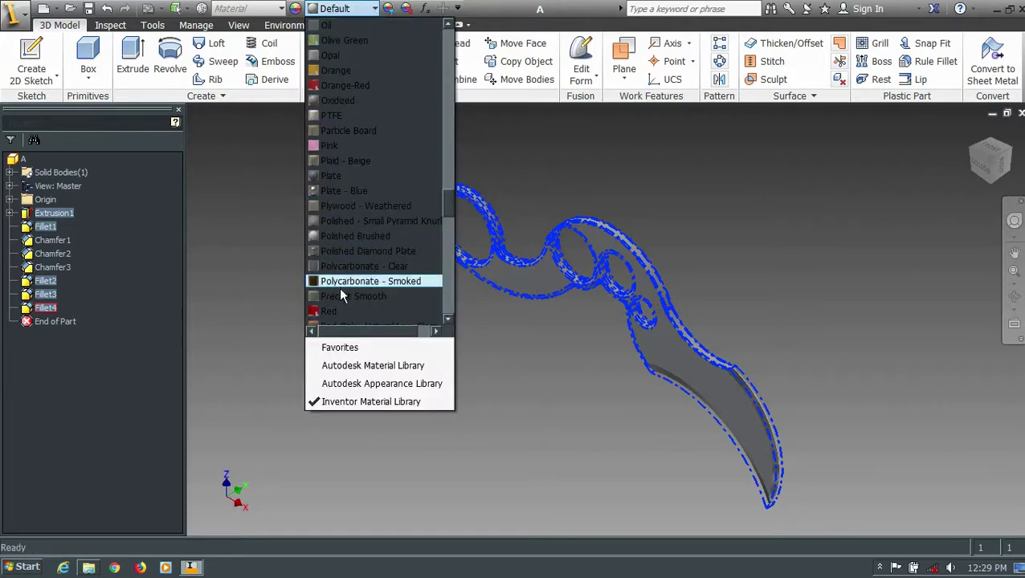
left_click(336, 312)
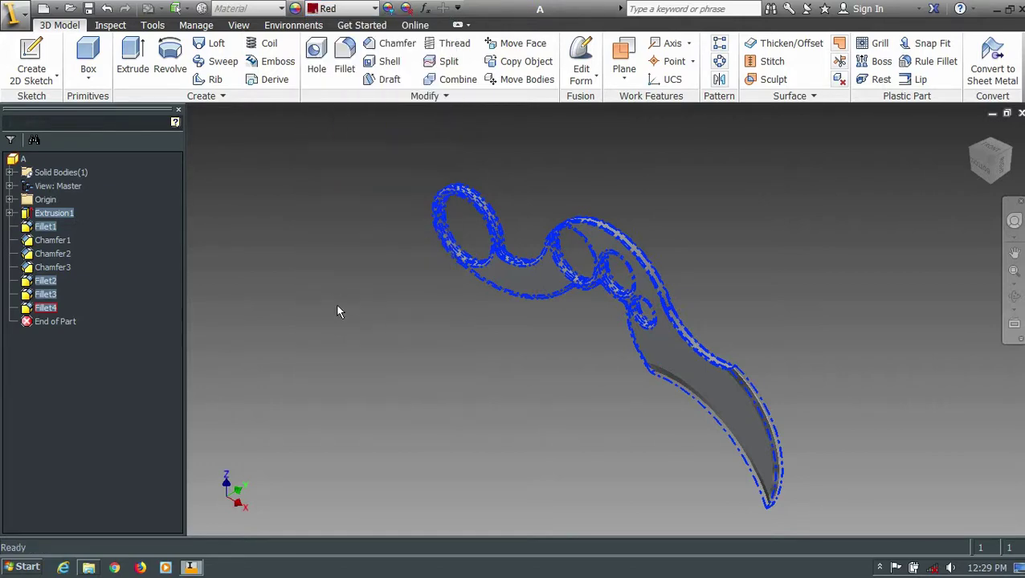
left_click(729, 234)
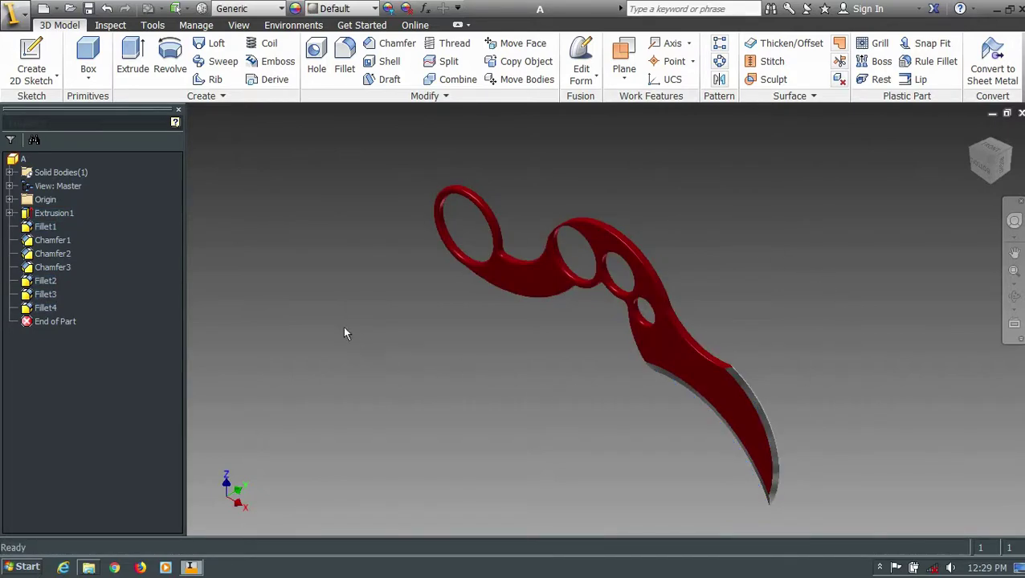
Open and close the material list and the Appearance Browser without changes
left_click(283, 9)
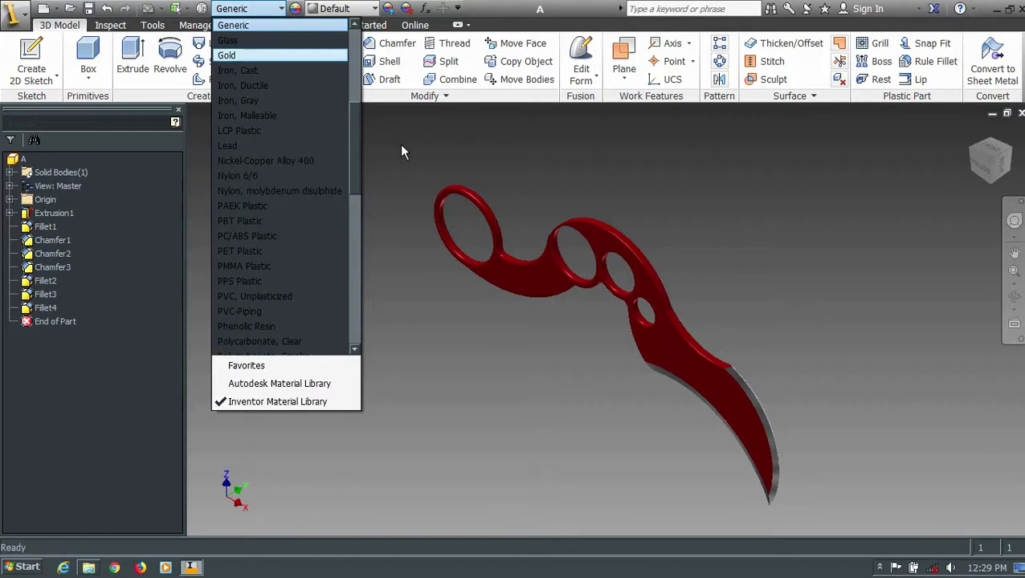
left_click(400, 143)
left_click(295, 9)
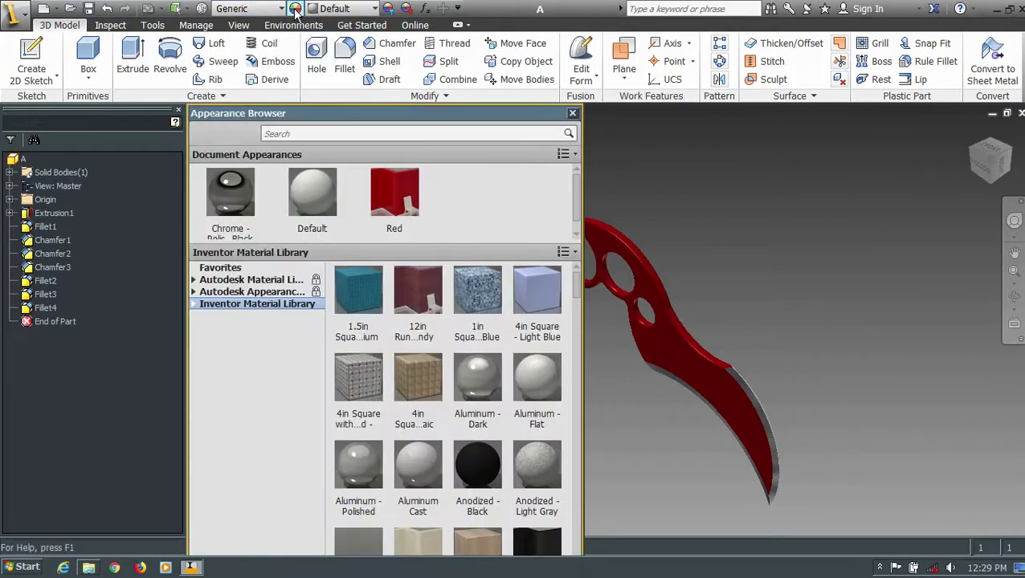
left_click(571, 113)
Switch the visual style to Realistic so the knife renders with ray tracing
scroll(622, 303, "up", 3)
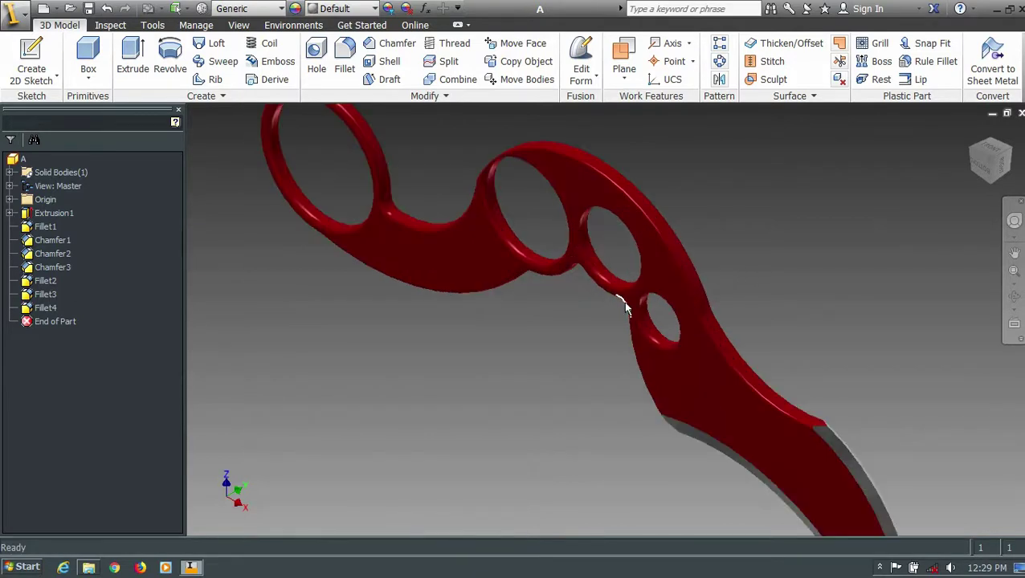
scroll(551, 292, "down", 3)
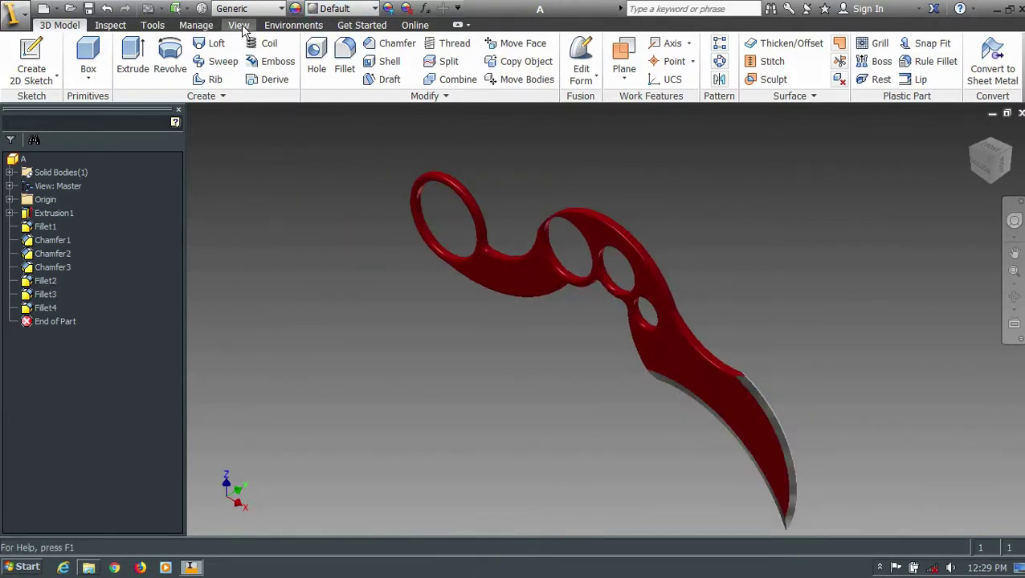
left_click(241, 26)
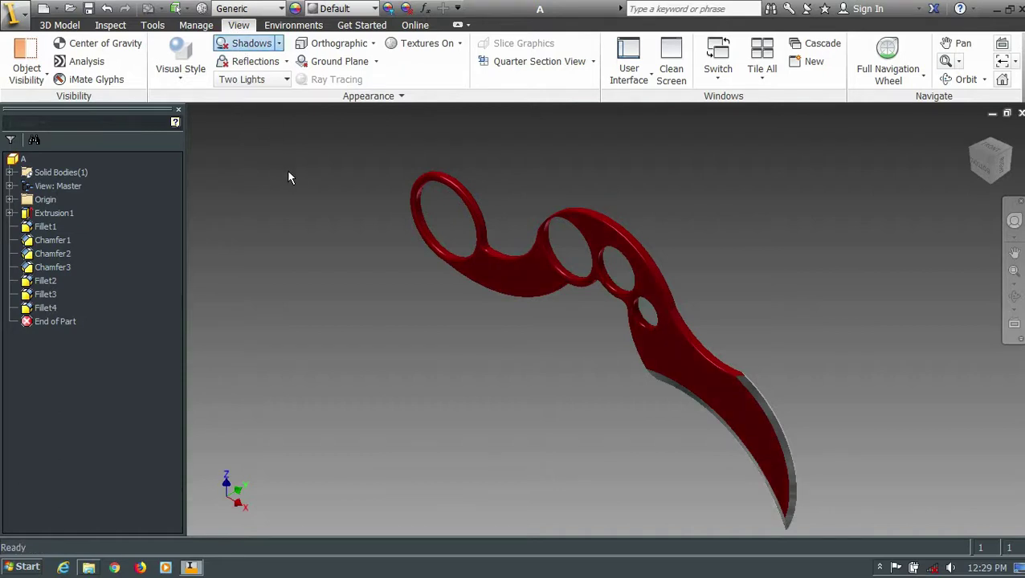
left_click(181, 56)
left_click(207, 108)
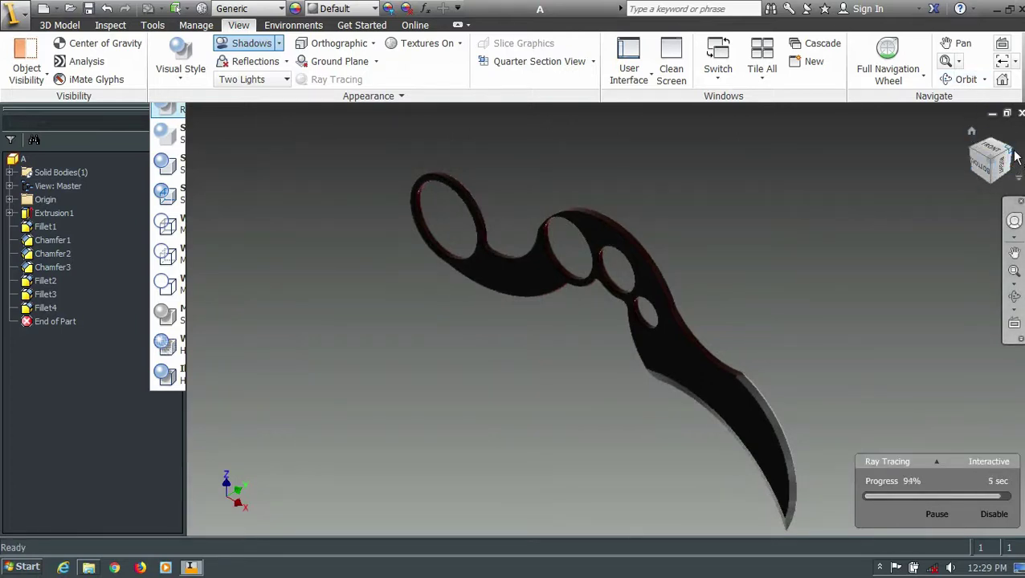
Orbit the ray-traced knife and check it from the Top, Back and angled ViewCube views
left_click_drag(1016, 157, 673, 300)
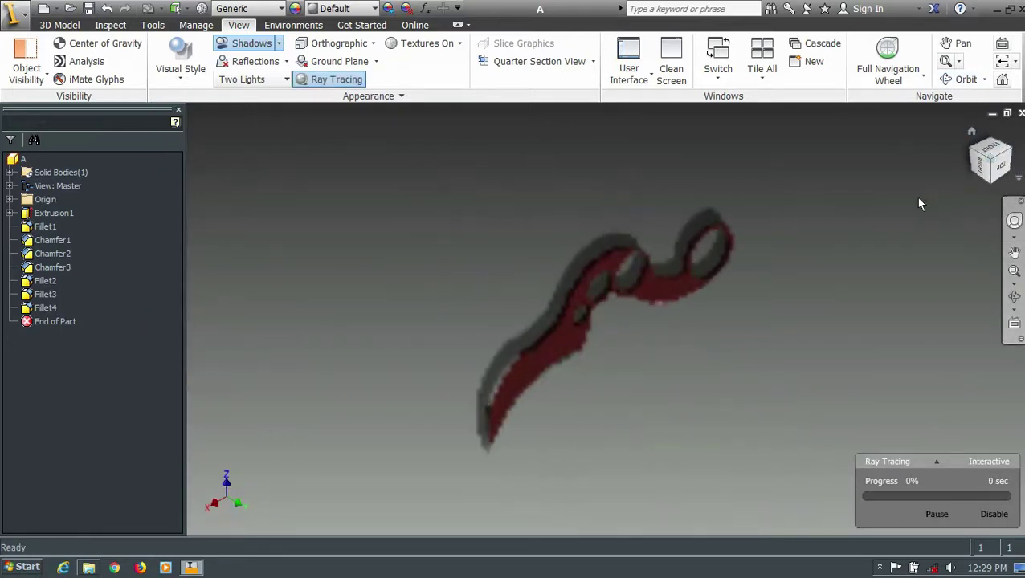
scroll(673, 302, "down", 3)
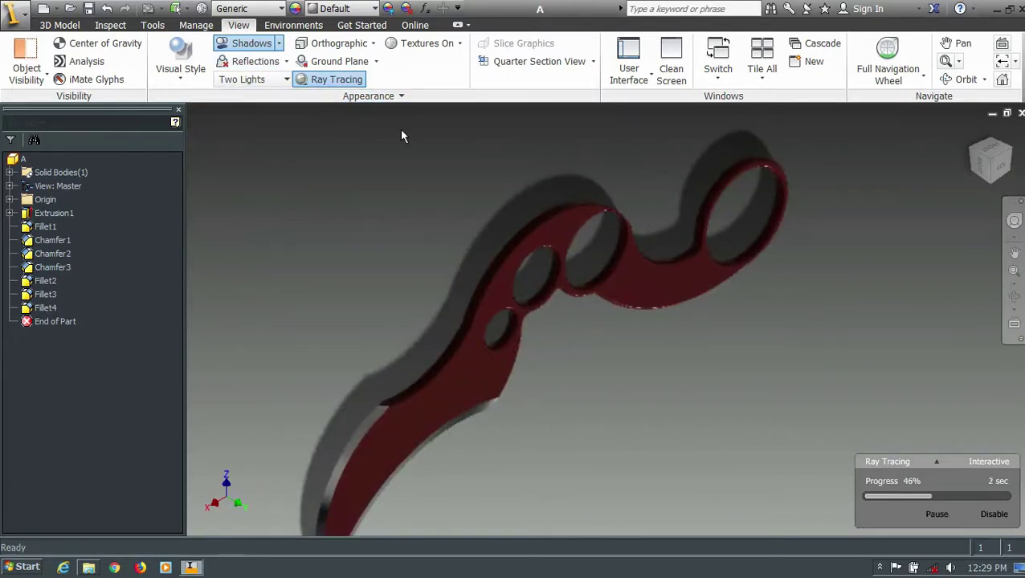
scroll(401, 133, "up", 3)
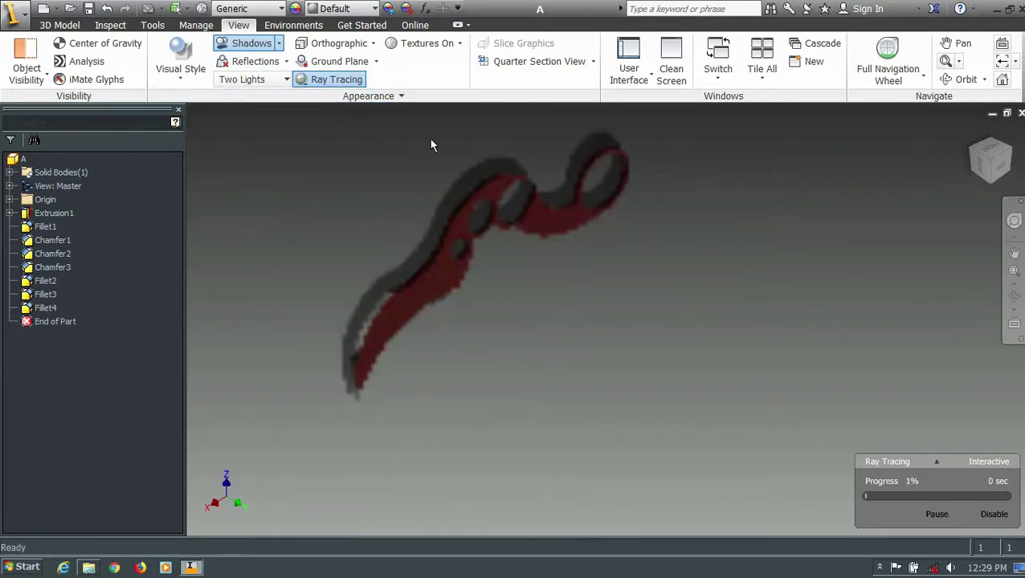
left_click(994, 161)
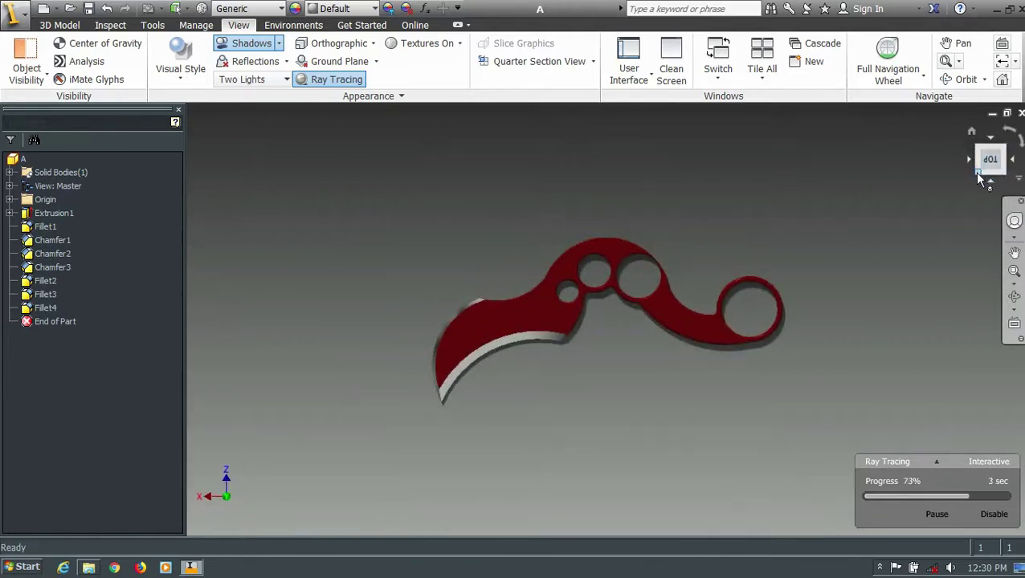
left_click(977, 175)
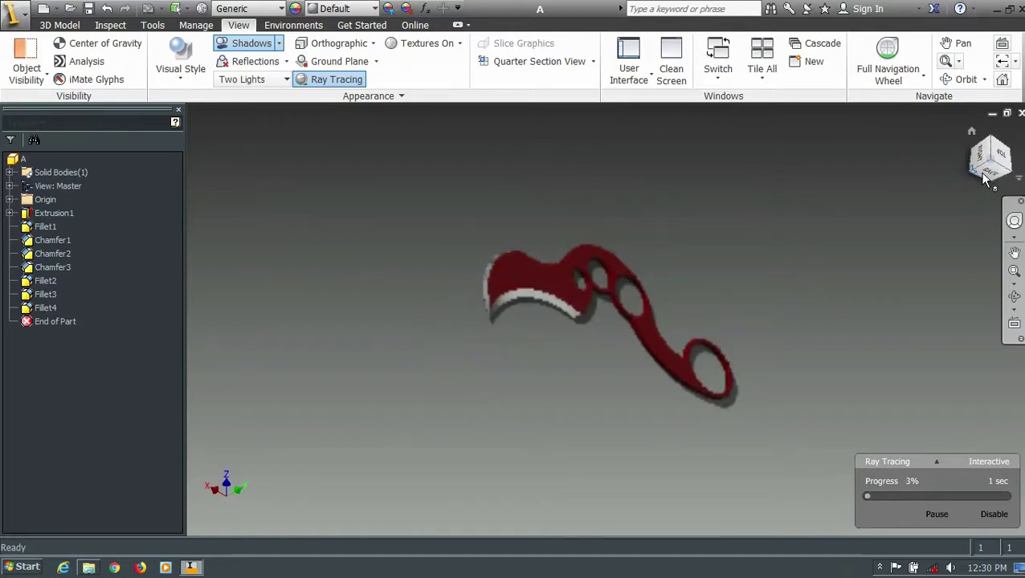
left_click(989, 178)
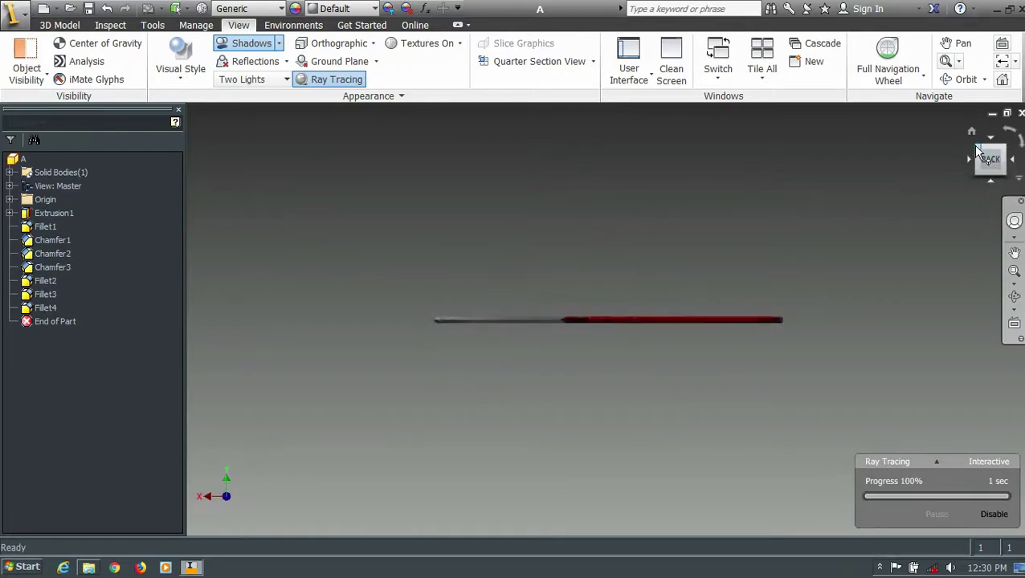
left_click(1004, 145)
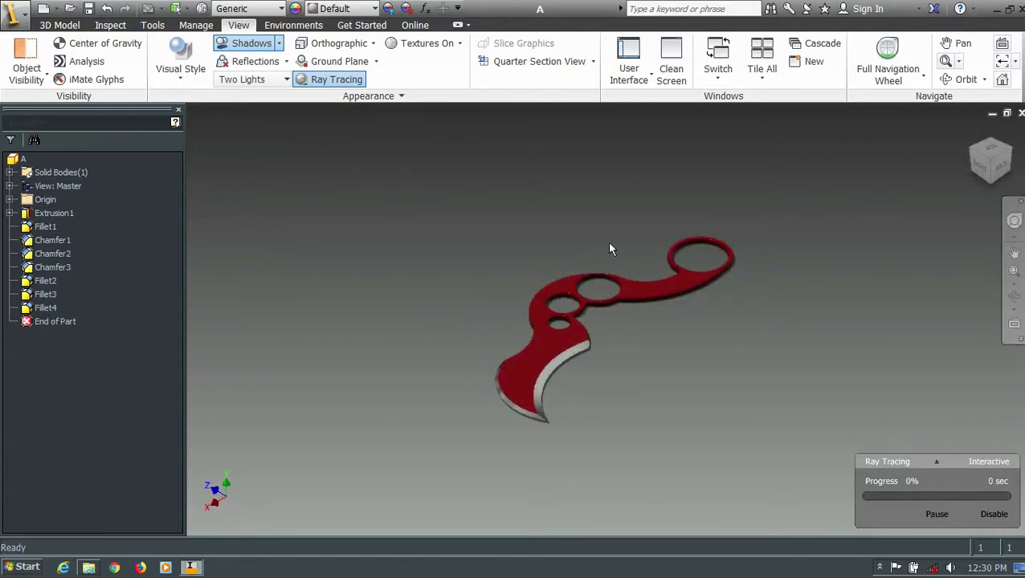
scroll(607, 241, "down", 3)
scroll(808, 226, "up", 2)
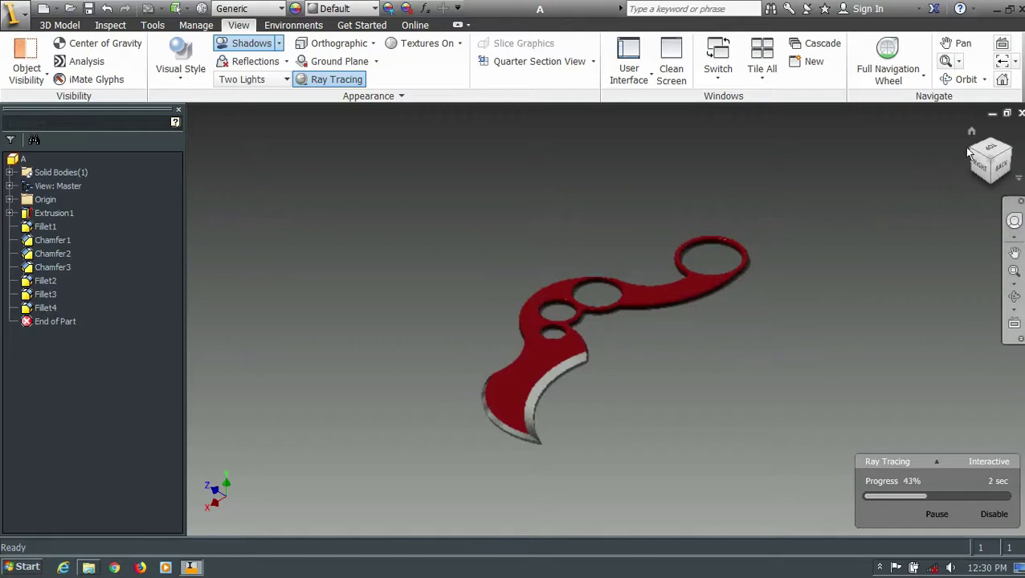
left_click_drag(973, 157, 755, 290)
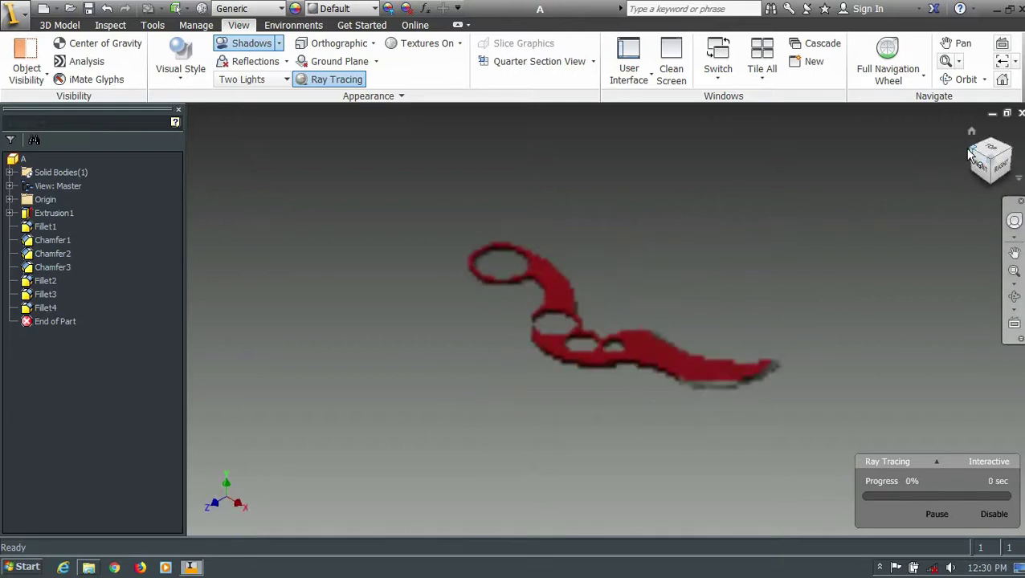
scroll(755, 290, "down", 3)
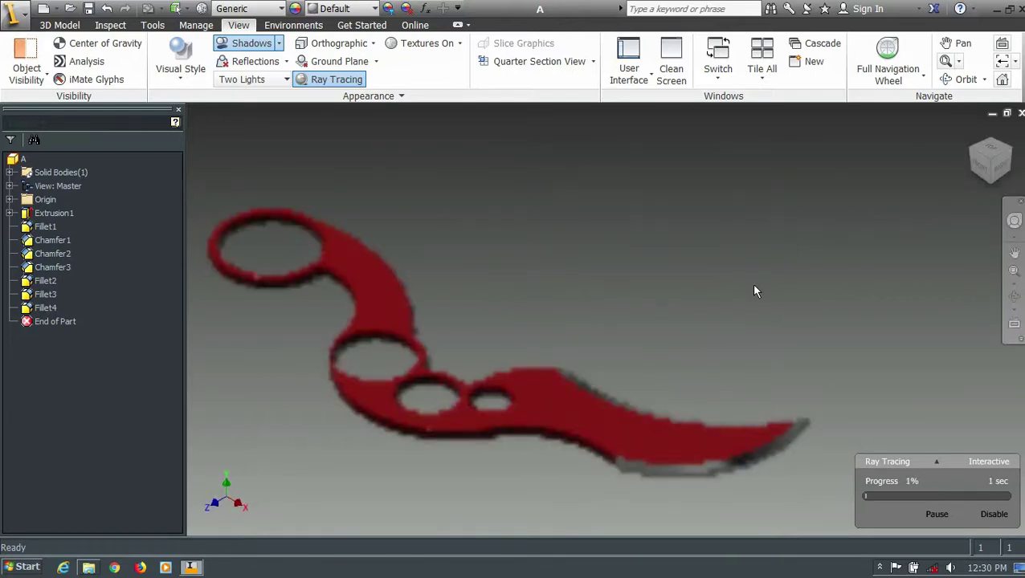